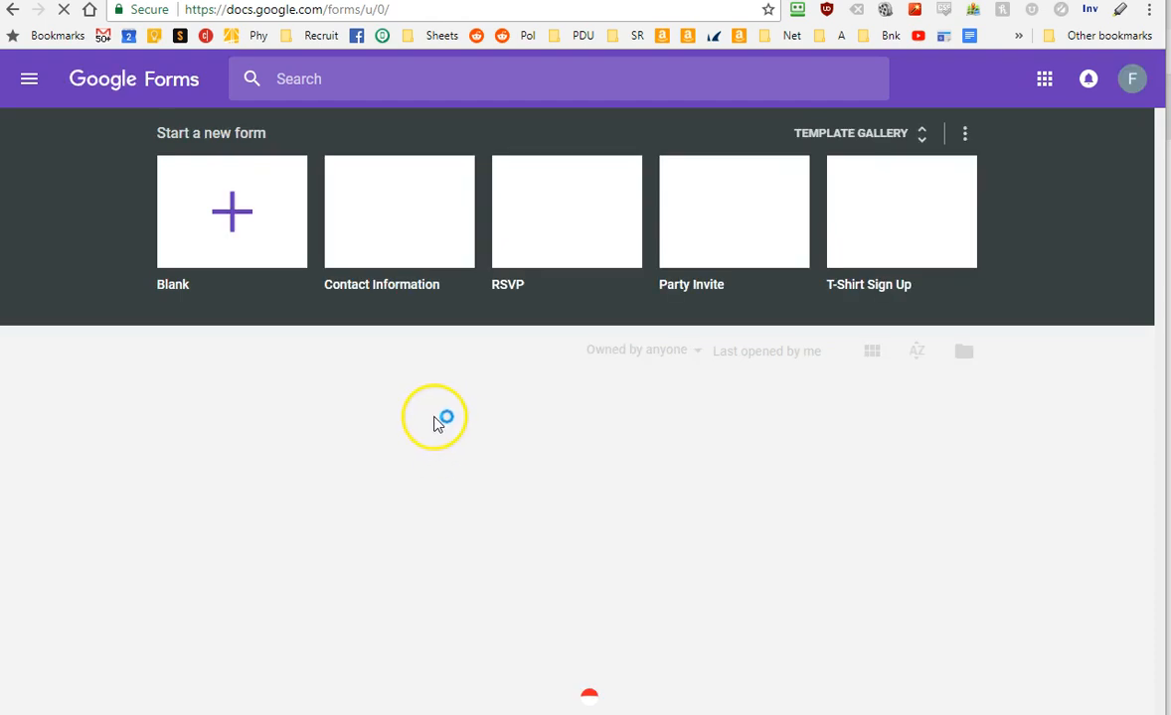
Step: Create a new blank form and title it "Data Collection Form"
{"action": "left_click", "coordinate": [229, 238]}
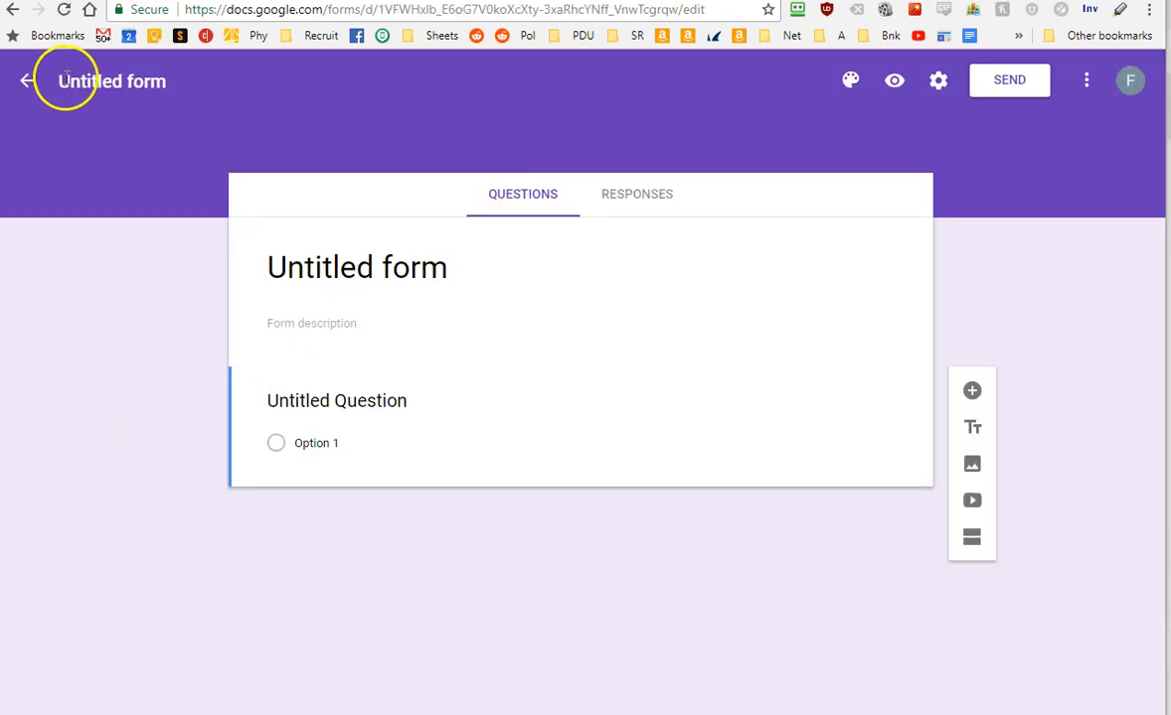
{"action": "left_click", "coordinate": [353, 276]}
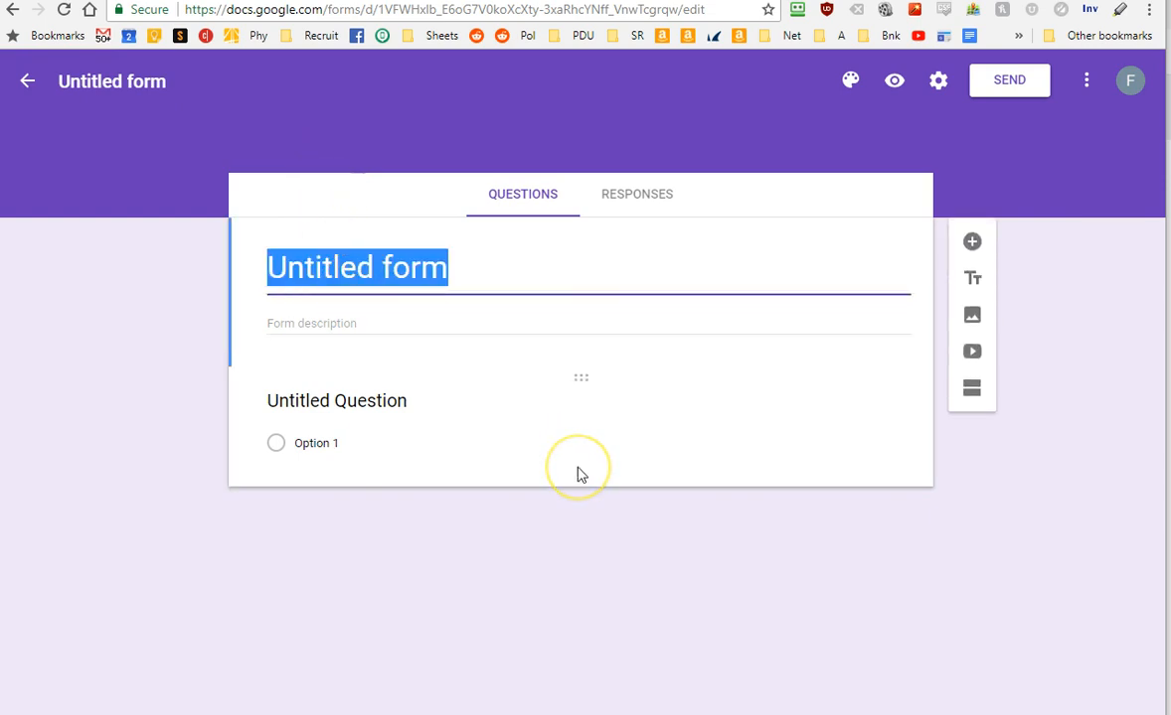
{"action": "type", "text": "Data Col"}
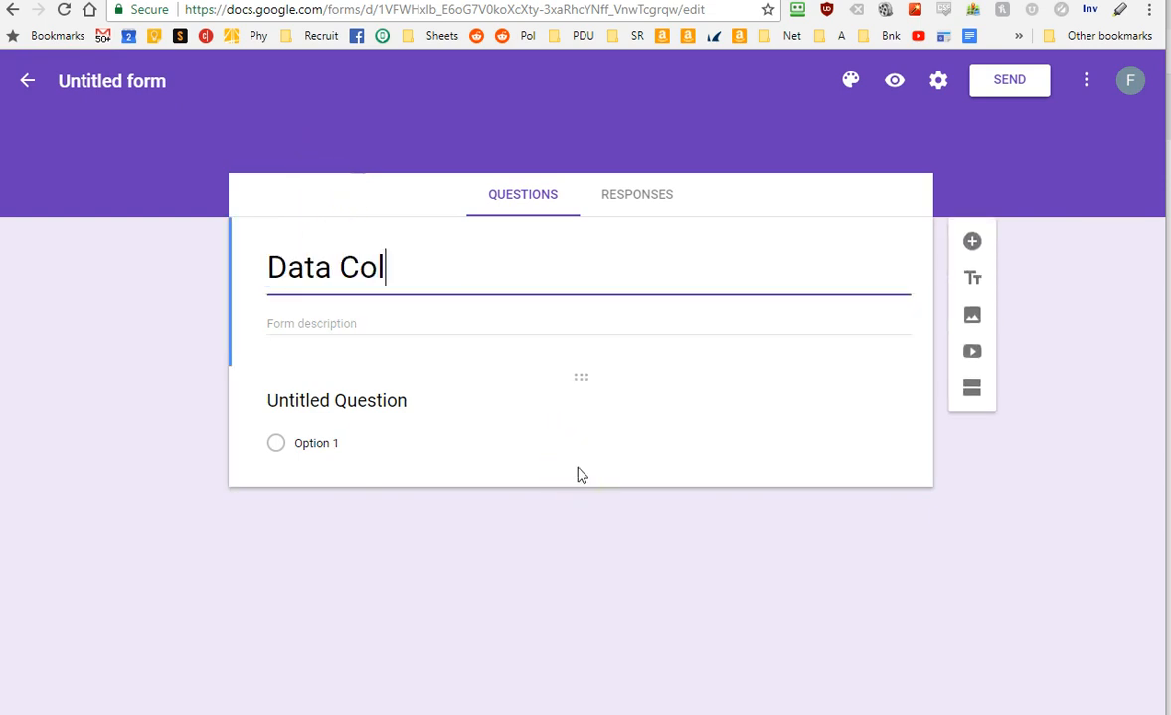
{"action": "type", "text": "lection Form"}
Step: Enter the form description "This form is to collect information about you so that we can process it properly.."
{"action": "key", "text": "Tab"}
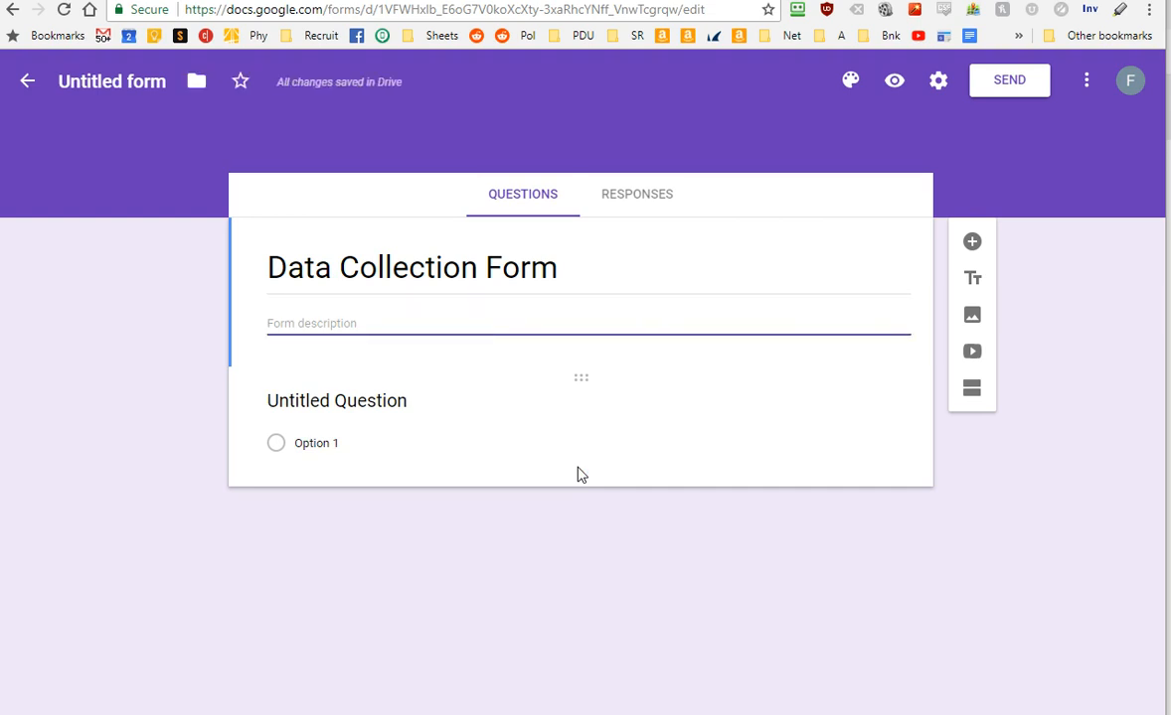
{"action": "type", "text": "This form is to collect informati"}
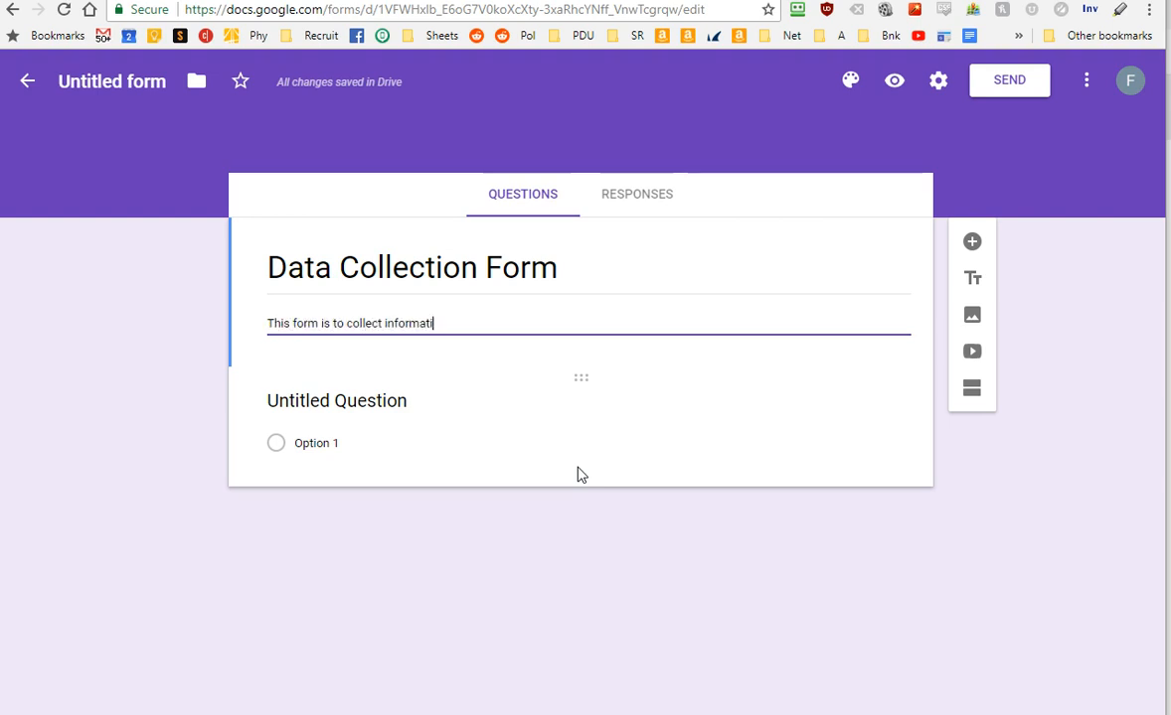
{"action": "type", "text": "that we can proce"}
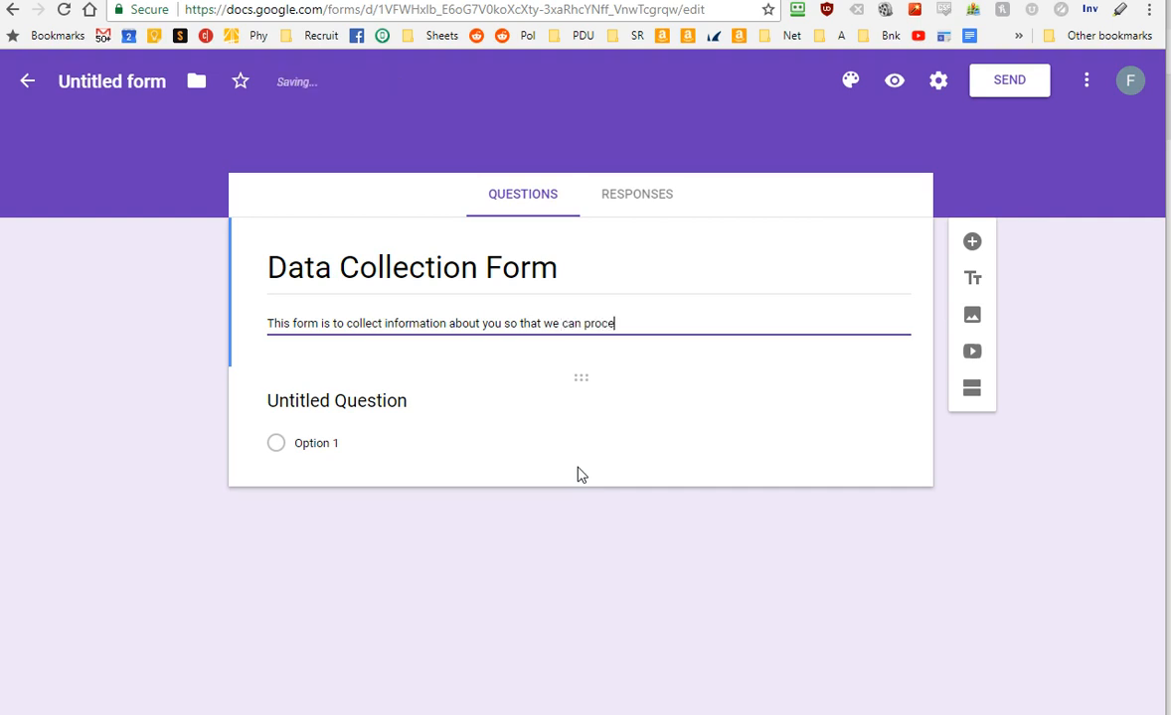
{"action": "type", "text": "ss it properly."}
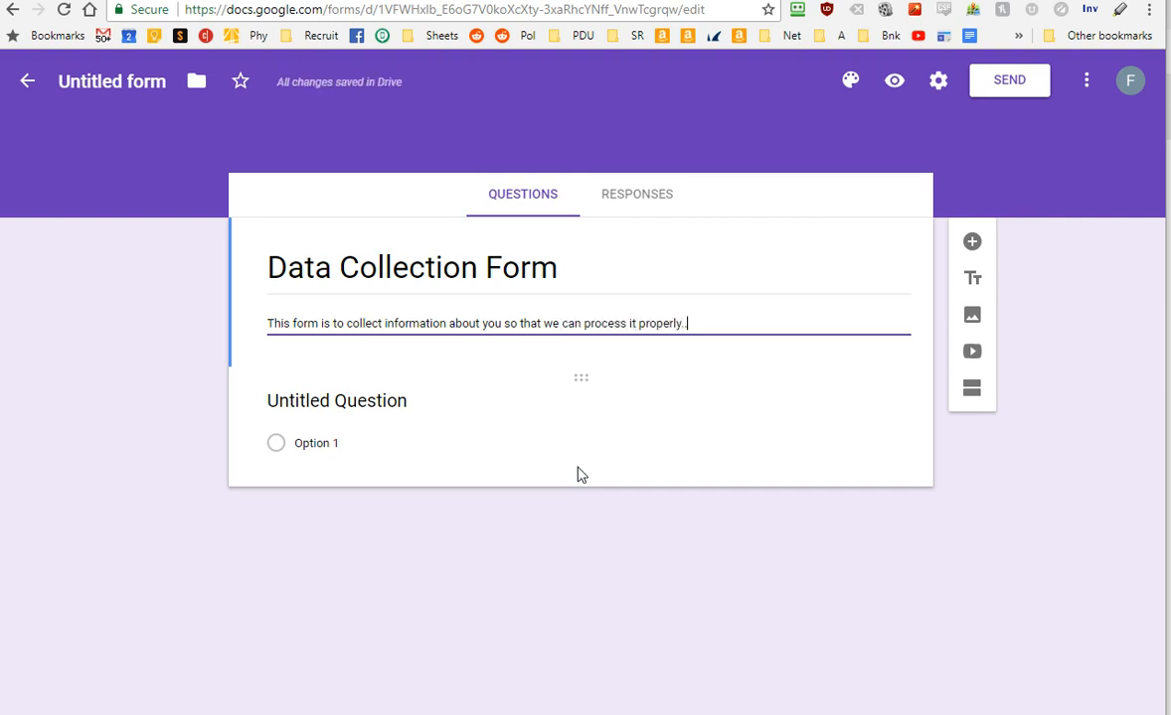
{"action": "type", "text": "."}
Step: Extend the form description with several lines of filler text and a closing line "You can contact us at ...."
{"action": "key", "text": "Return"}
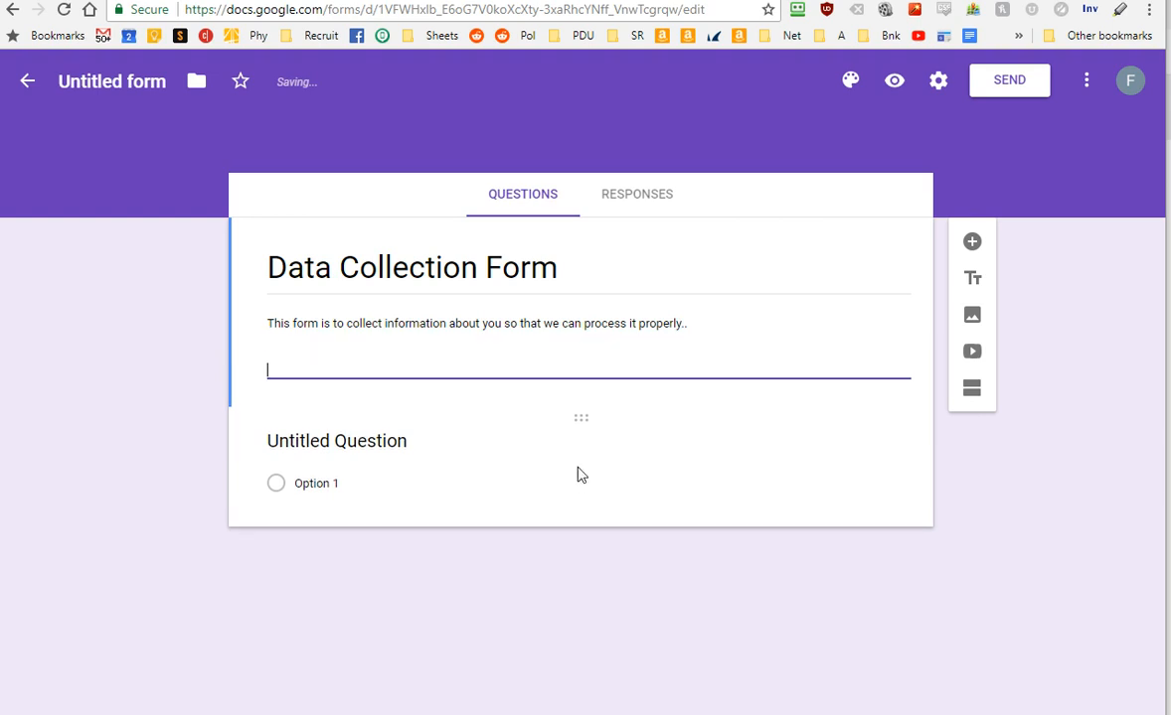
{"action": "type", "text": "fdslkjds"}
{"action": "key", "text": "Return"}
{"action": "type", "text": "dfjdks"}
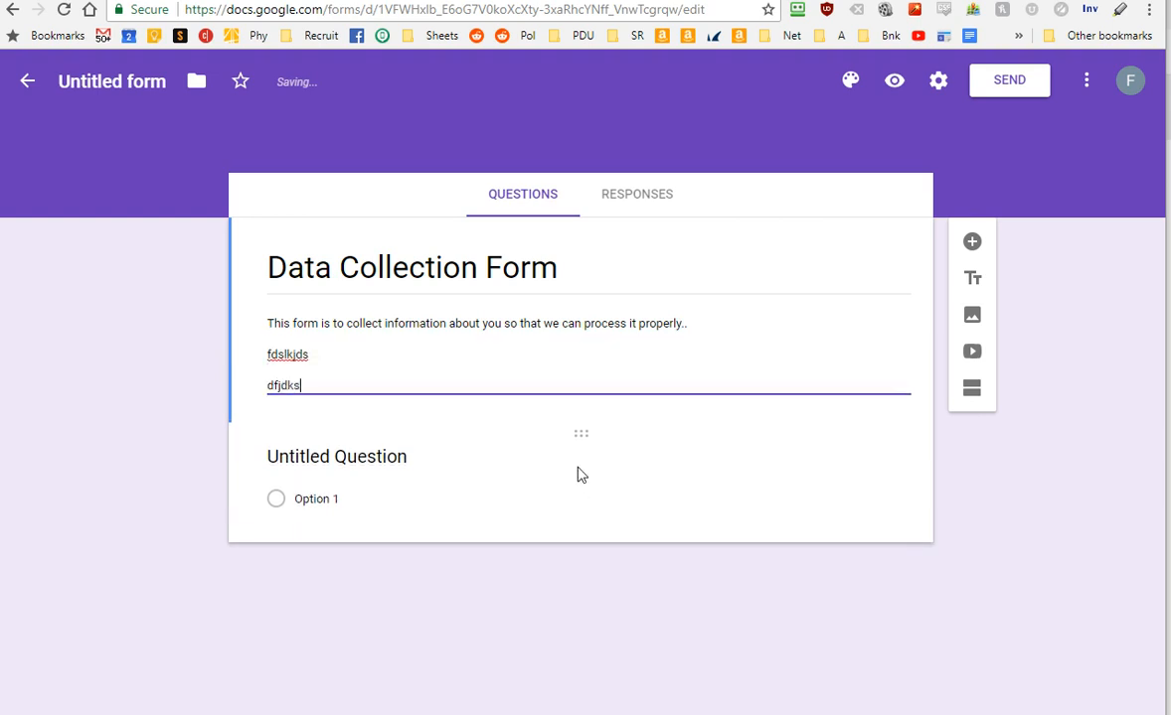
{"action": "key", "text": "Return"}
{"action": "type", "text": "sdafasd"}
{"action": "key", "text": "Return"}
{"action": "type", "text": "ads f asd fa sdf ads f ads fasd f ads"}
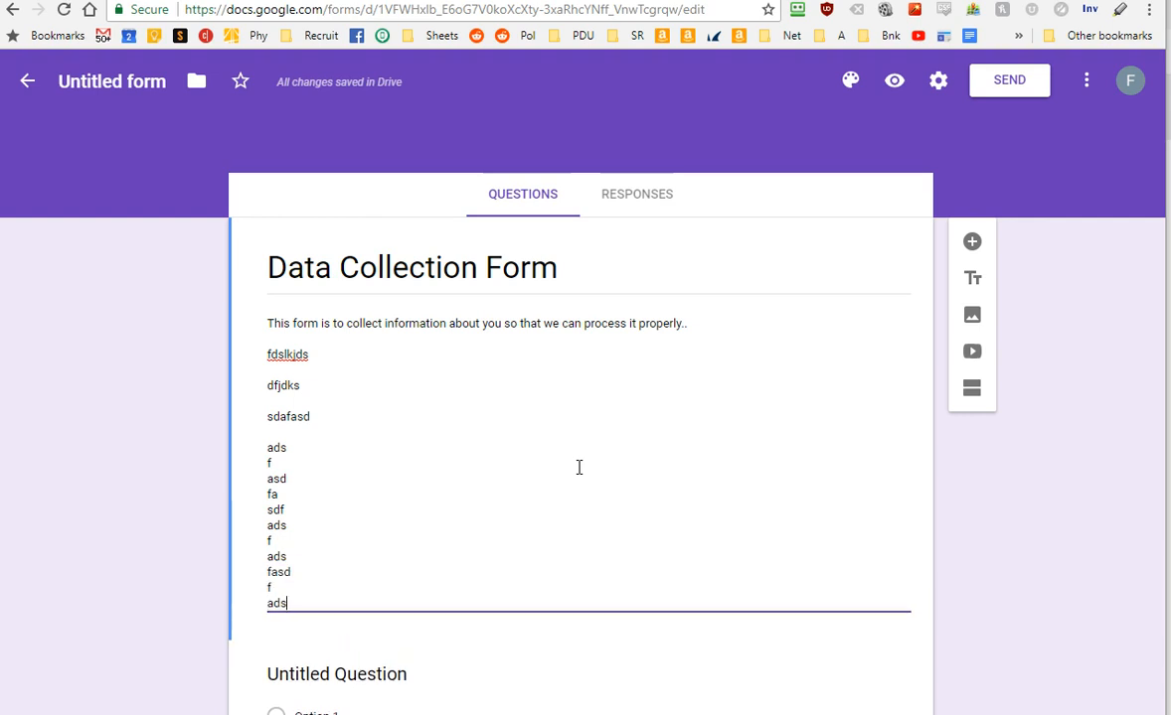
{"action": "key", "text": "Return"}
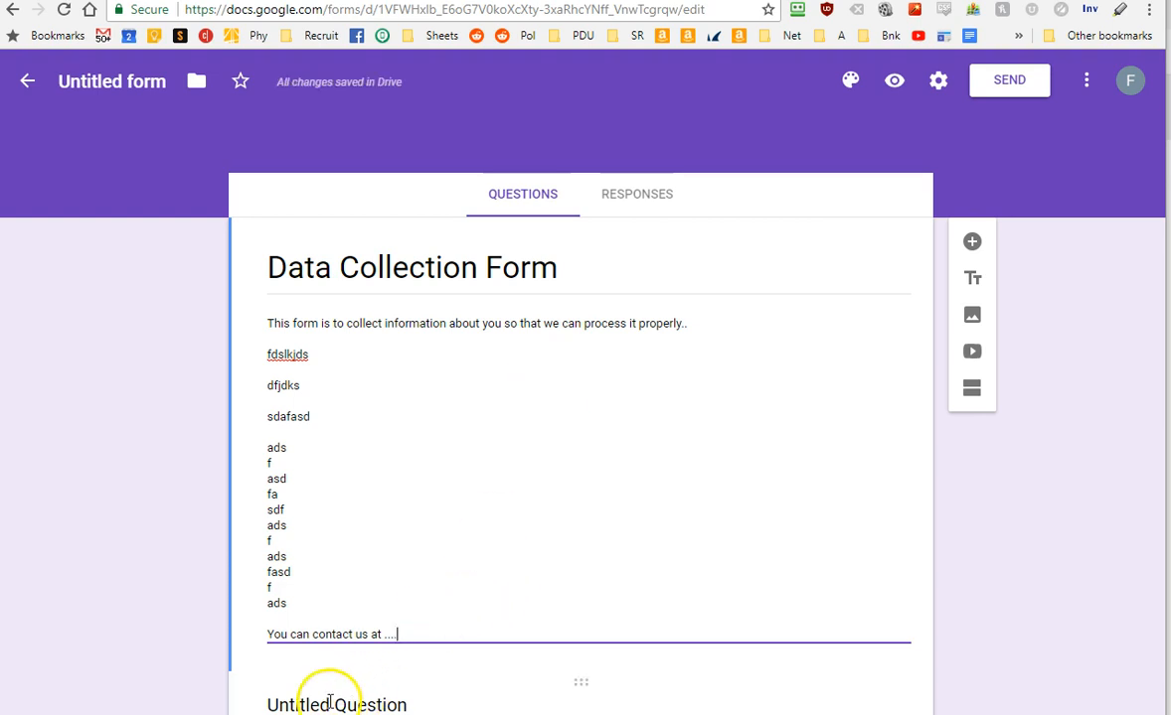
Step: Turn the untitled question into a required short-answer question reading "Your name:"
{"action": "scroll", "coordinate": [457, 548], "scroll_direction": "down", "scroll_amount": 3}
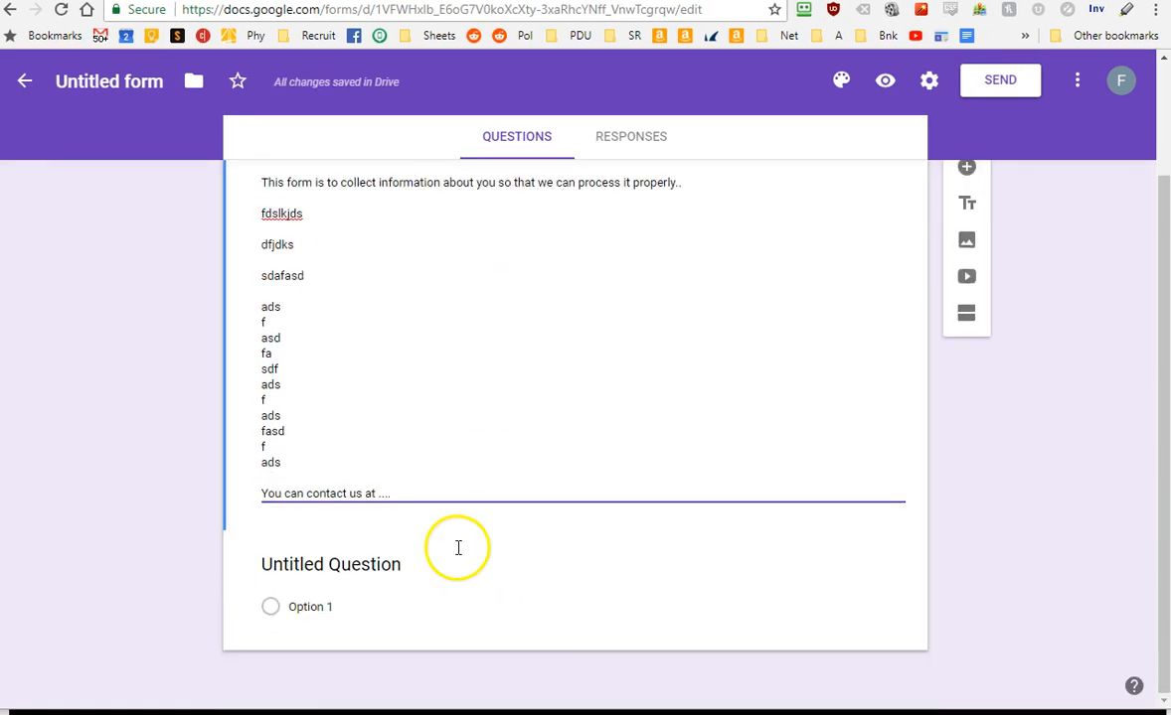
{"action": "left_click", "coordinate": [382, 574]}
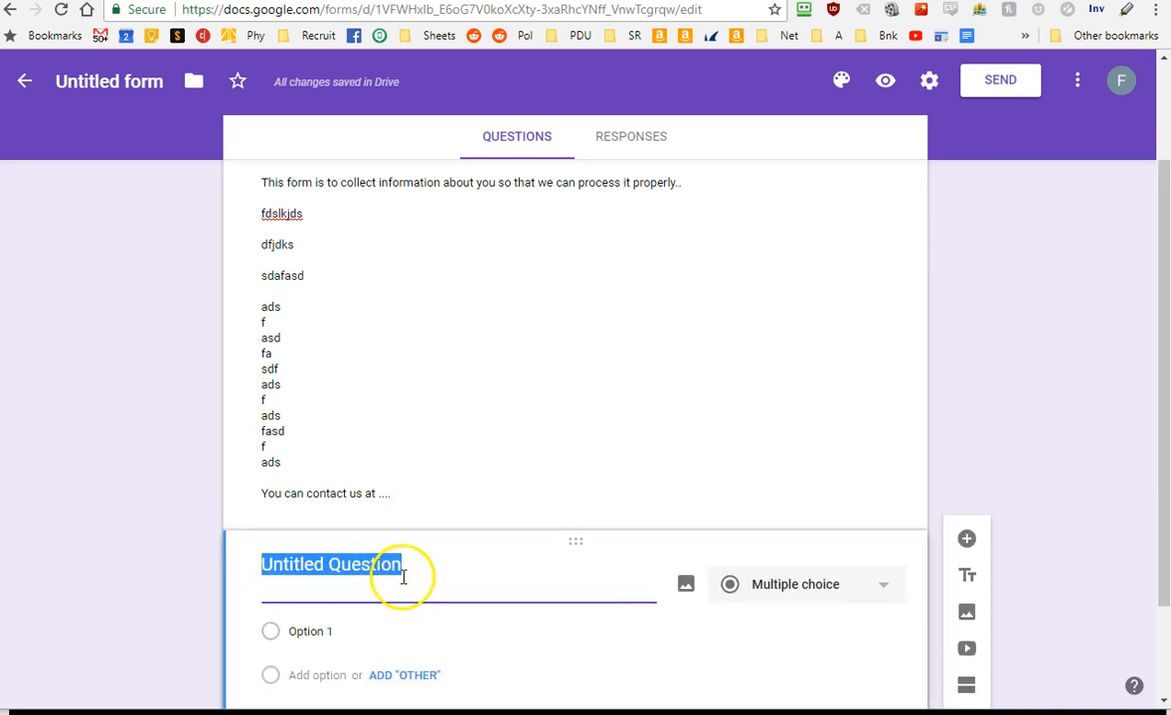
{"action": "type", "text": "N"}
{"action": "key", "text": "BackSpace"}
{"action": "type", "text": "Your name:"}
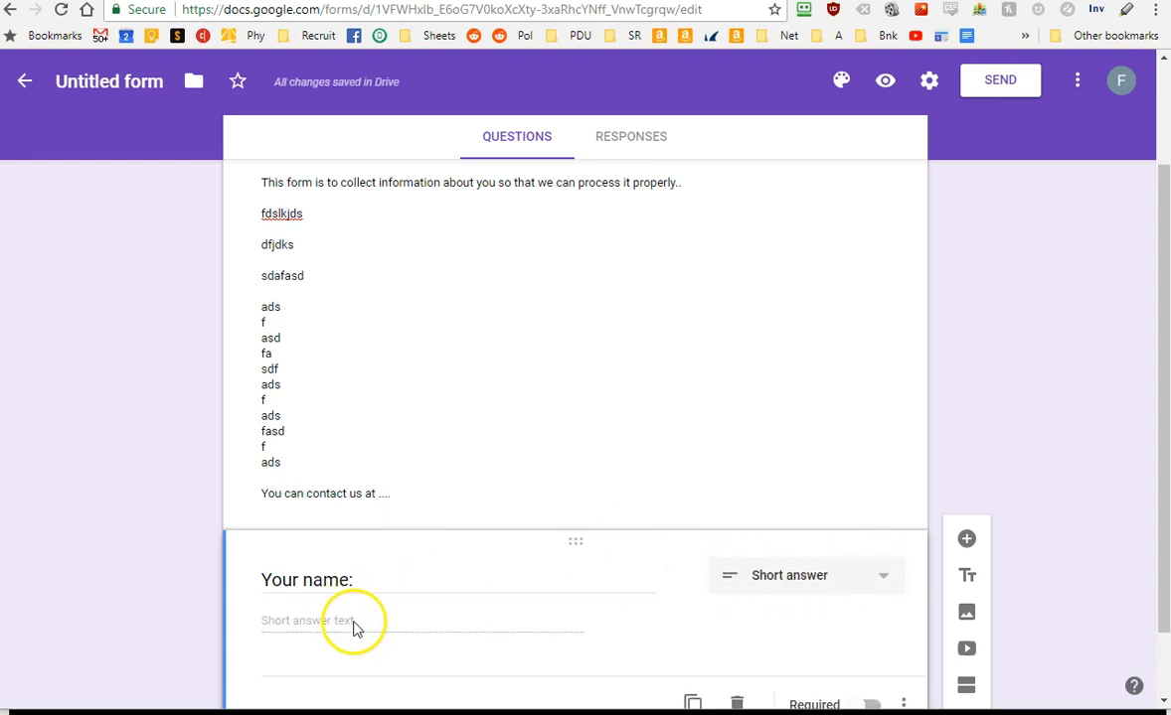
{"action": "scroll", "coordinate": [554, 622], "scroll_direction": "down", "scroll_amount": 2}
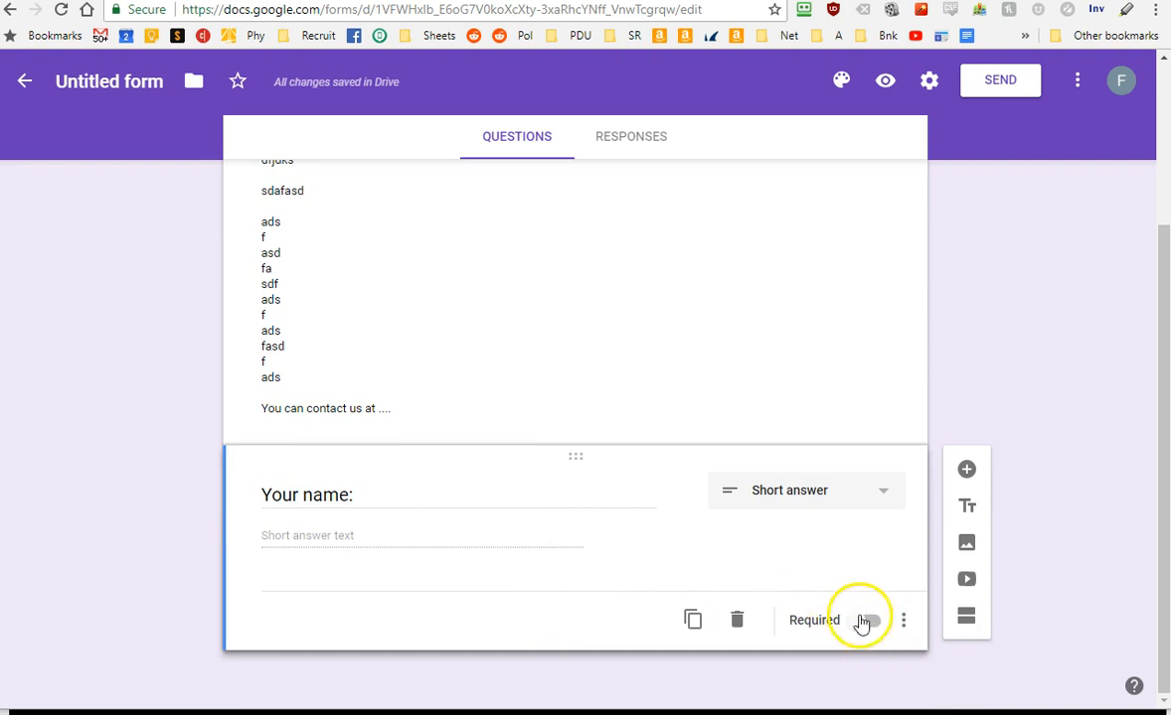
{"action": "left_click", "coordinate": [864, 623]}
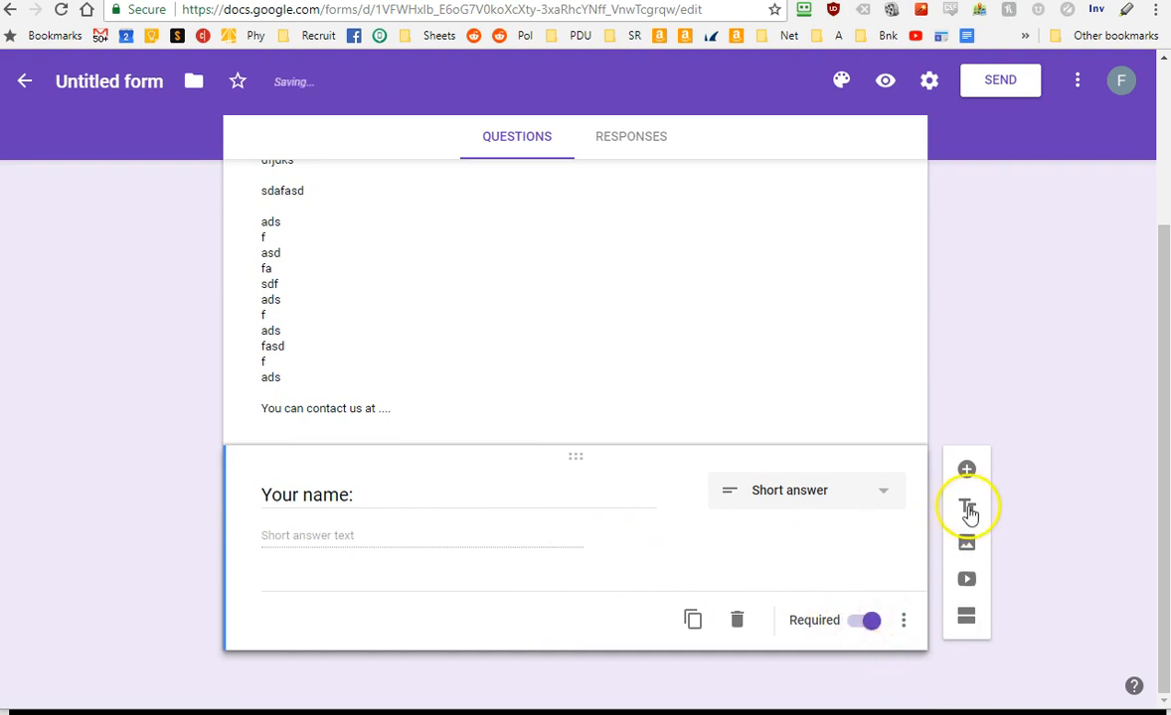
Step: Add a short-answer question reading "Your Child's name:" below the name question
{"action": "left_click", "coordinate": [969, 469]}
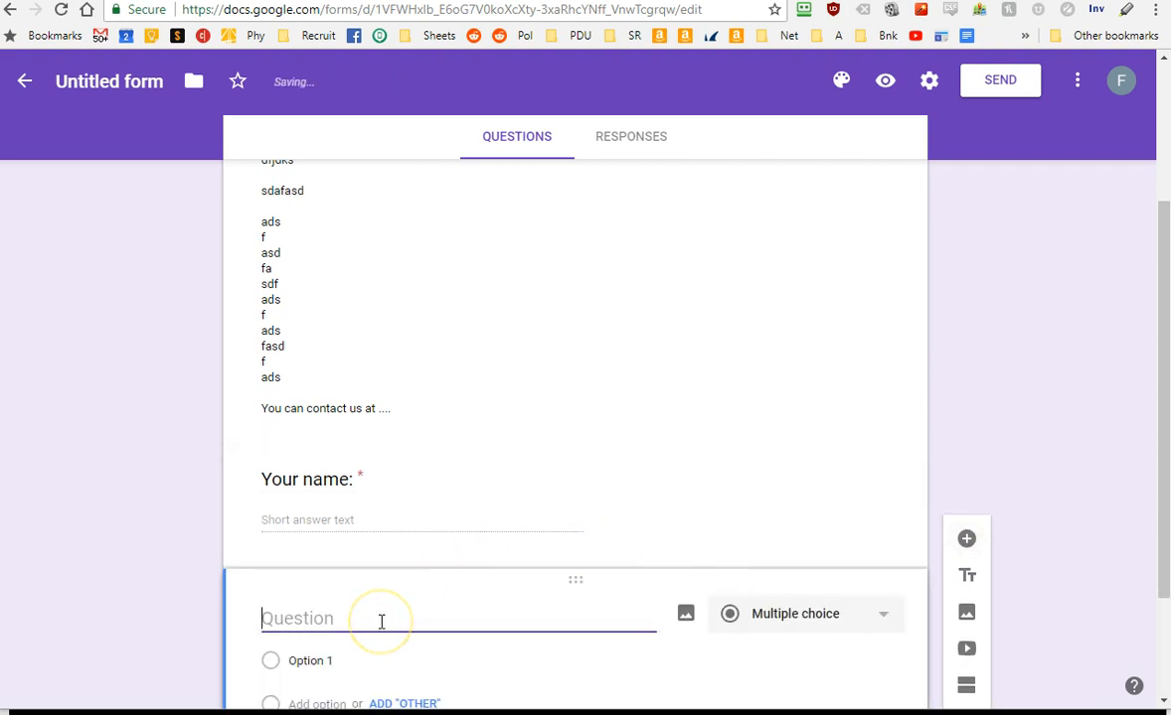
{"action": "type", "text": "Your"}
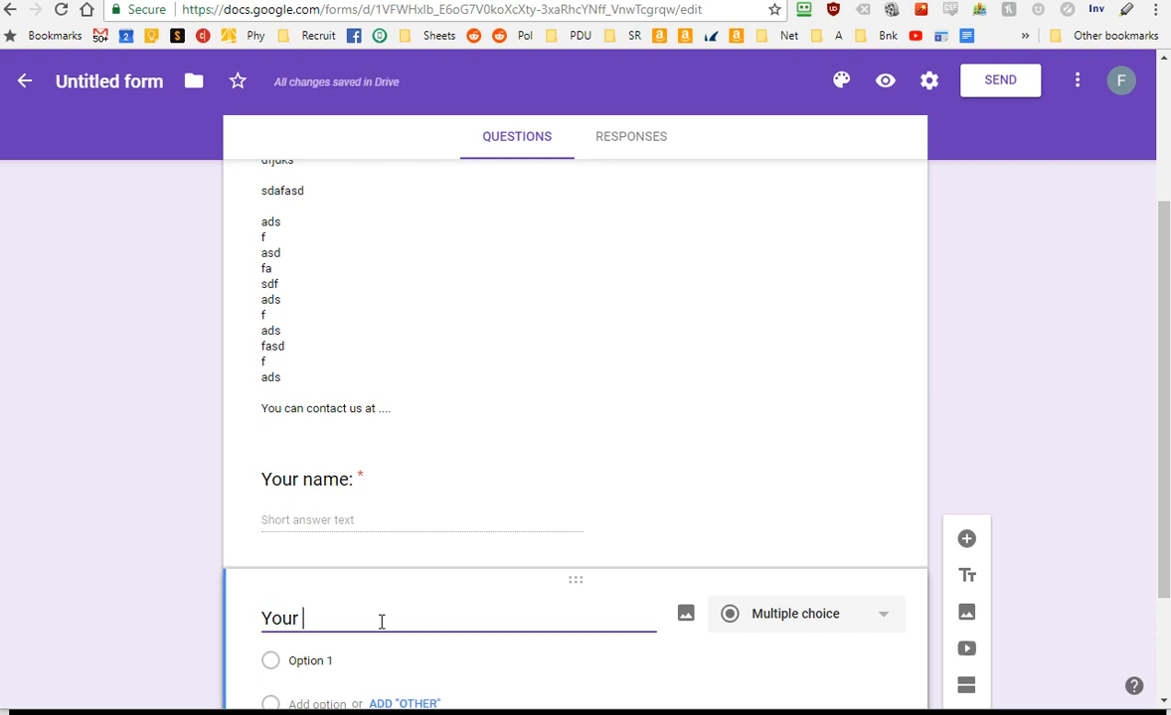
{"action": "type", "text": " Child's name:"}
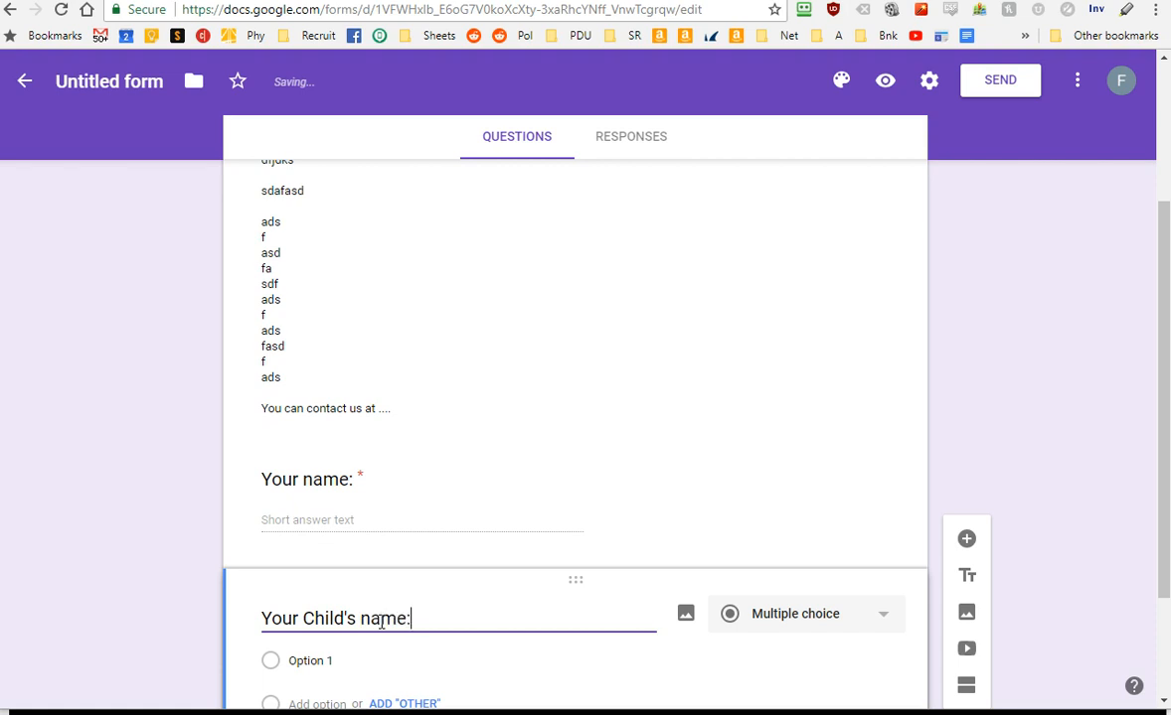
{"action": "key", "text": "Tab"}
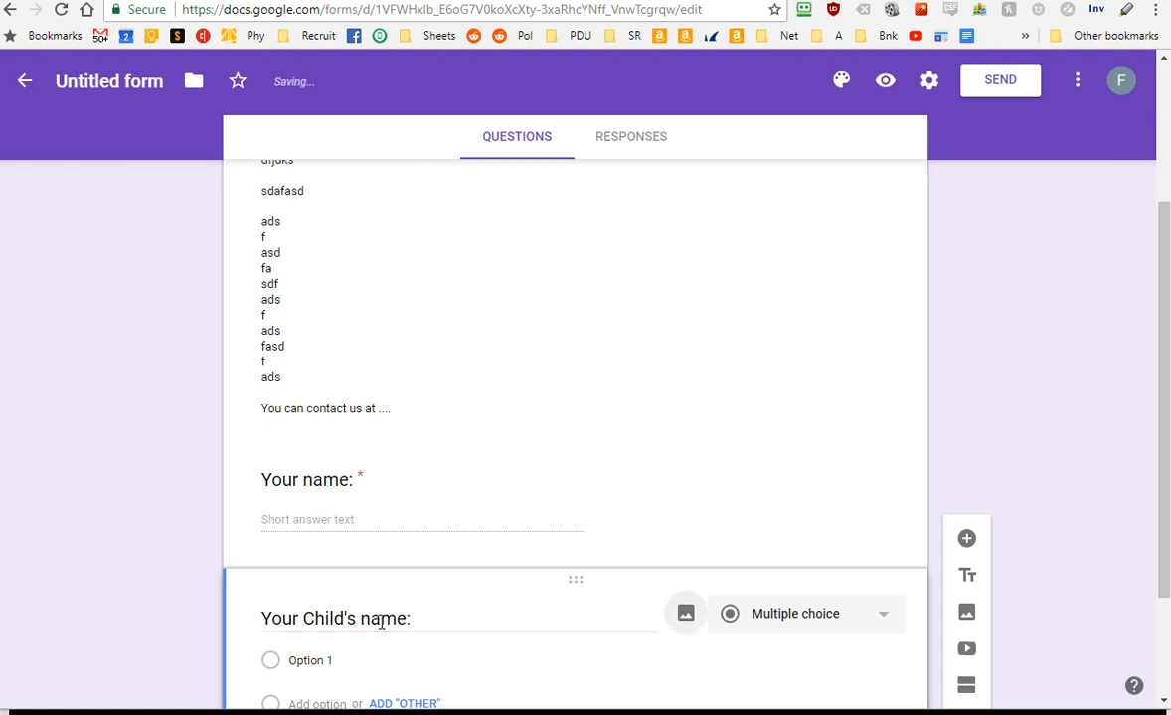
{"action": "scroll", "coordinate": [857, 432], "scroll_direction": "down", "scroll_amount": 2}
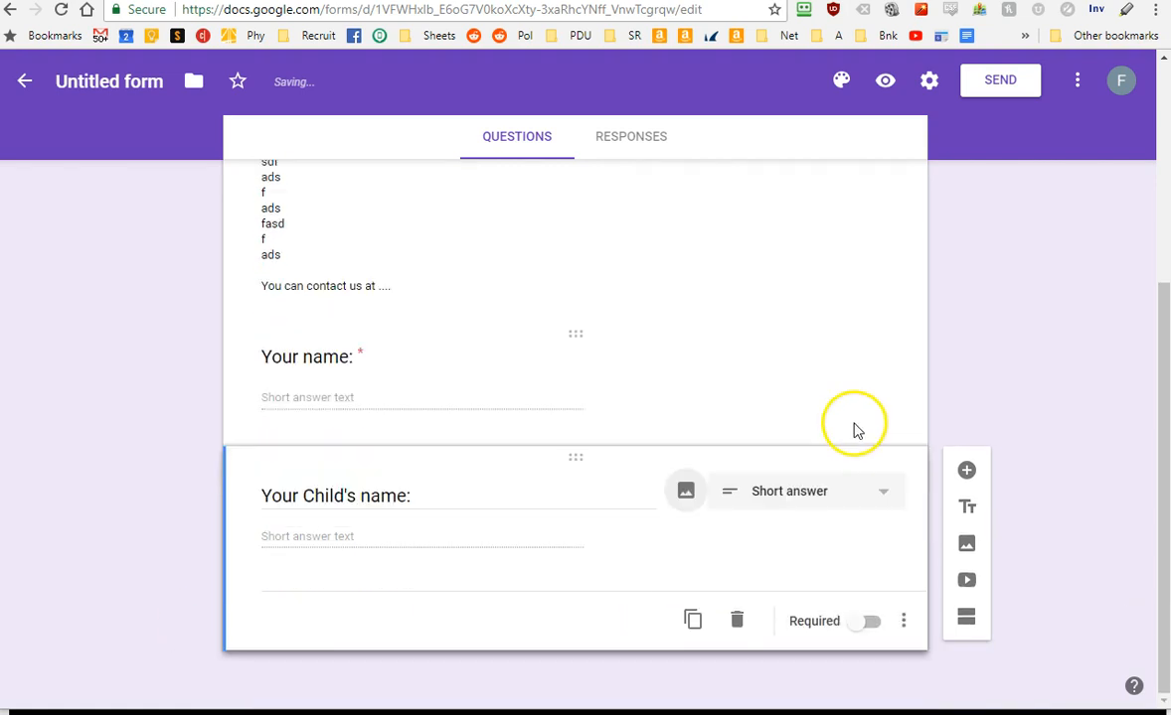
Step: Add a short-answer question "Your Child's age:" with "Is number" response validation and the error text "Please enter a number"
{"action": "left_click", "coordinate": [960, 474]}
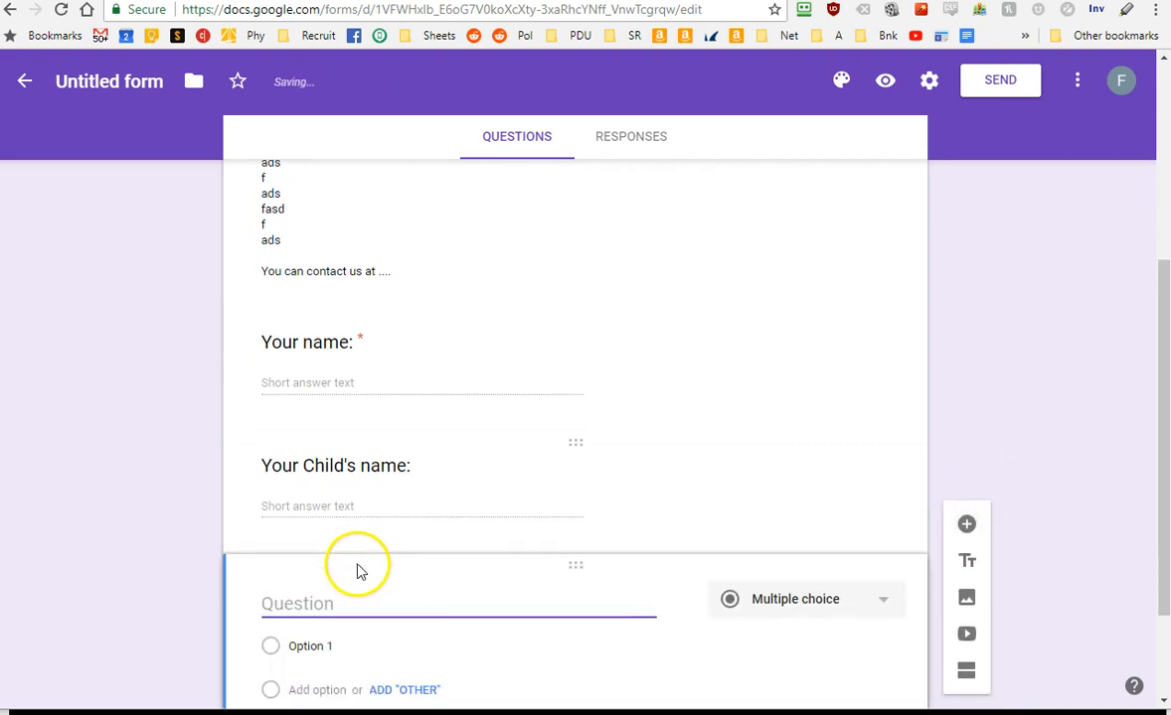
{"action": "type", "text": "Your Child's age:"}
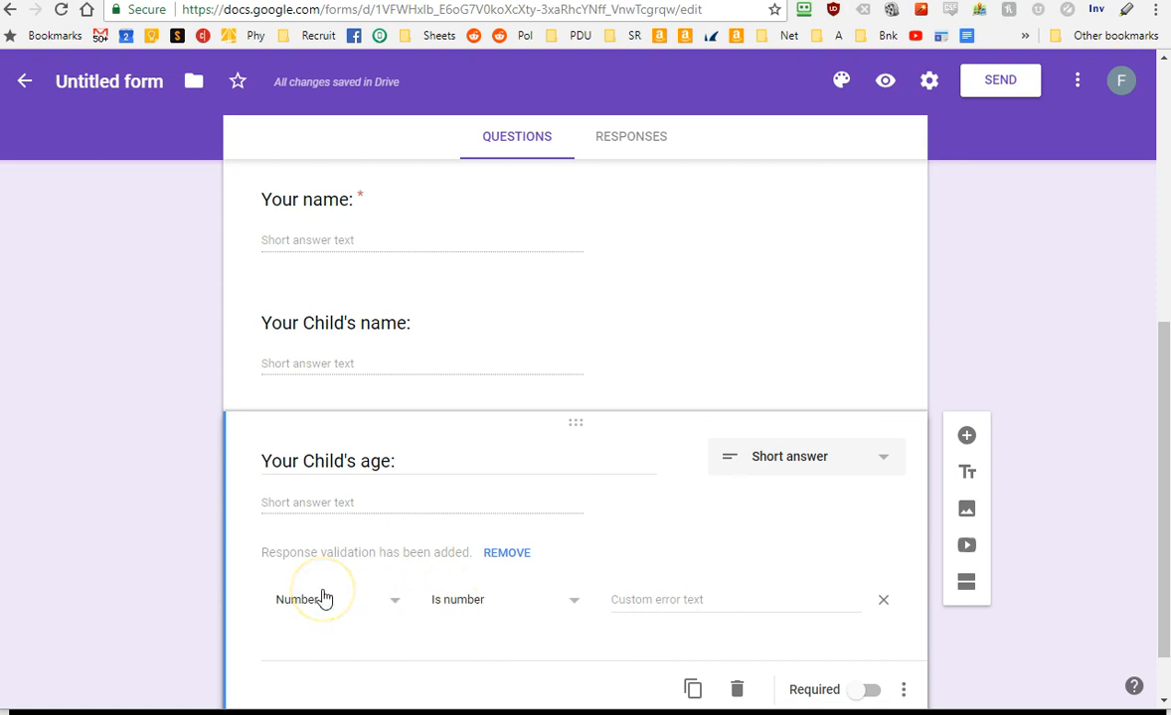
{"action": "left_click", "coordinate": [636, 600]}
{"action": "type", "text": "Y"}
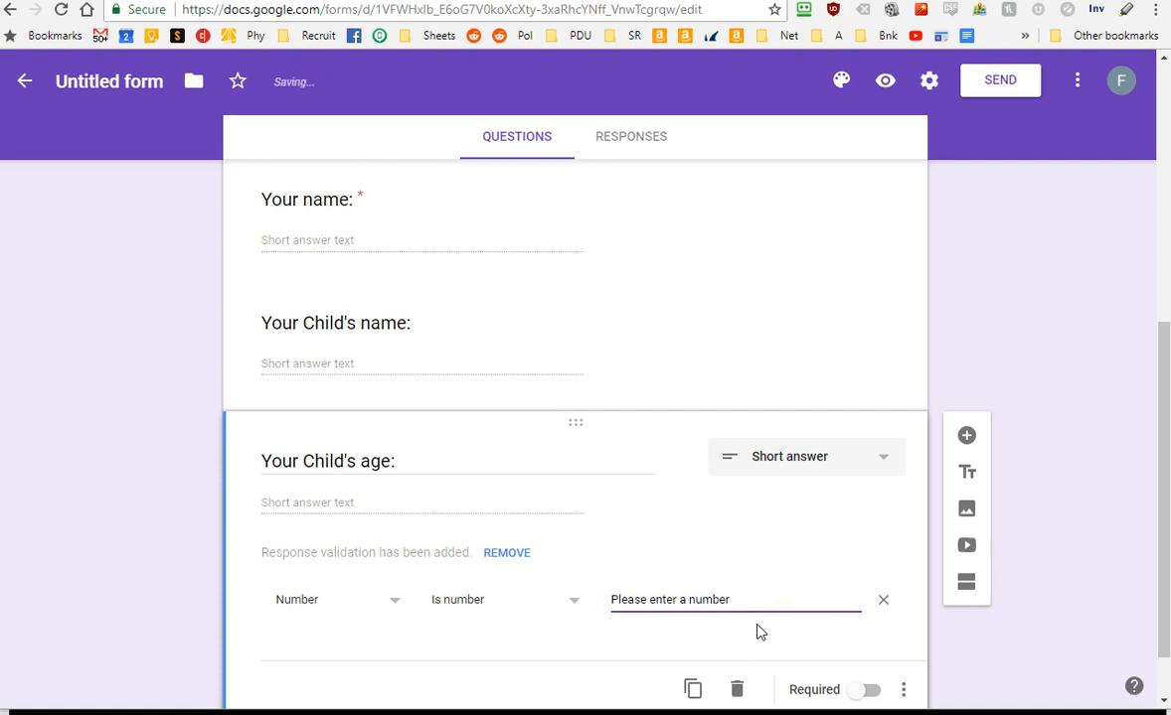
Step: Make both the "Your Child's name:" and "Your Child's age:" questions required
{"action": "scroll", "coordinate": [865, 586], "scroll_direction": "down", "scroll_amount": 2}
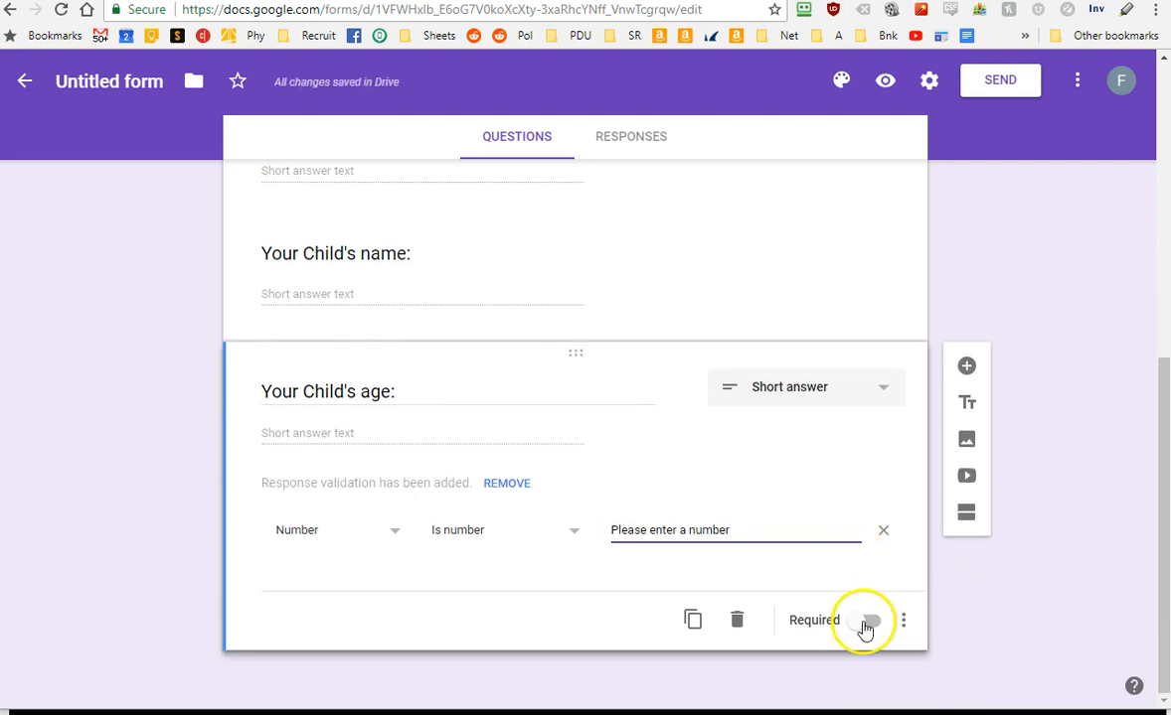
{"action": "left_click", "coordinate": [773, 324]}
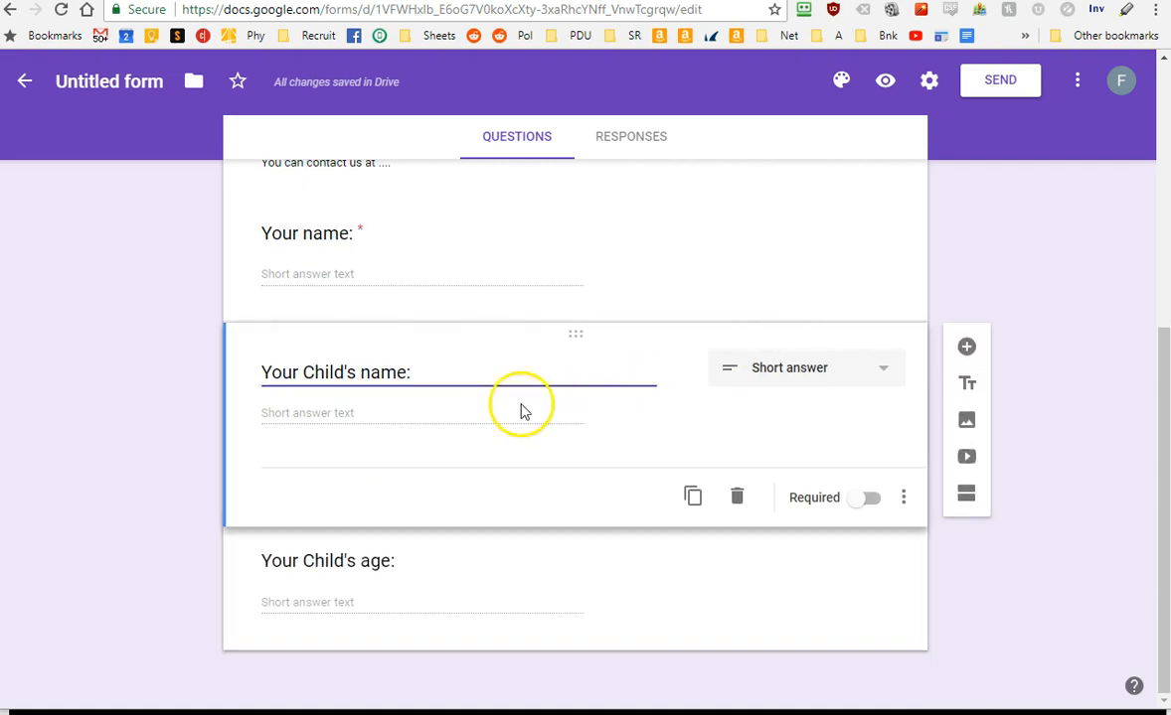
{"action": "left_click", "coordinate": [864, 503]}
{"action": "left_click", "coordinate": [483, 617]}
{"action": "scroll", "coordinate": [792, 544], "scroll_direction": "down", "scroll_amount": 1}
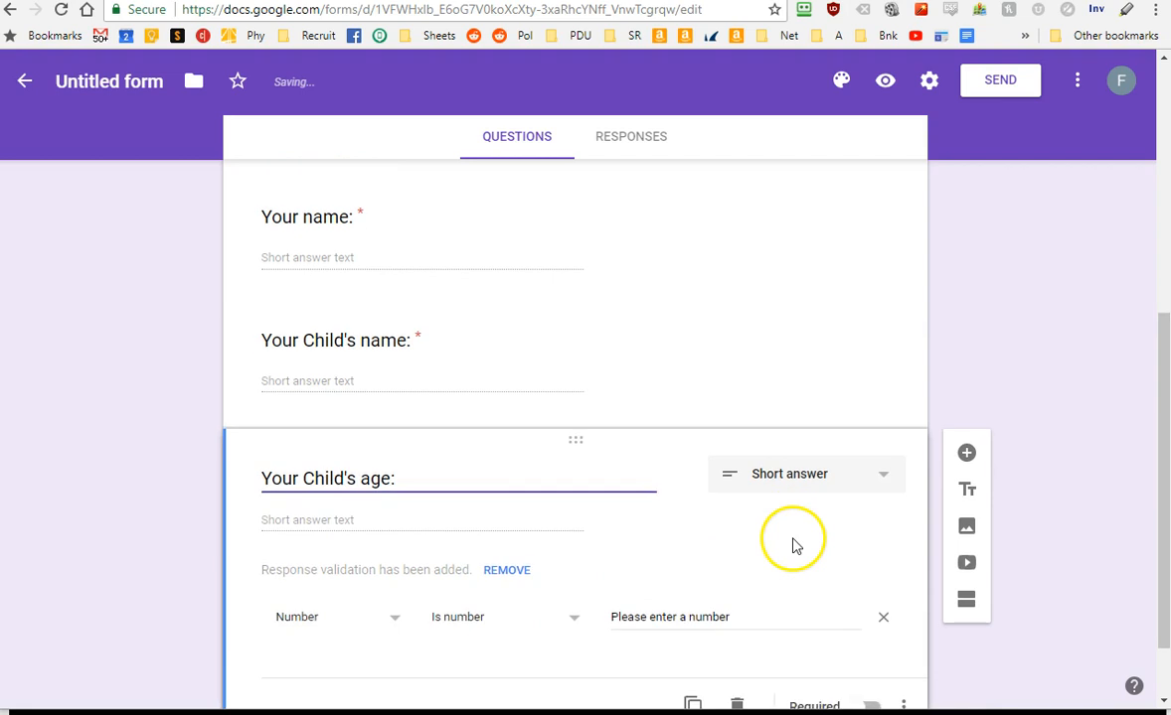
{"action": "left_click", "coordinate": [861, 622]}
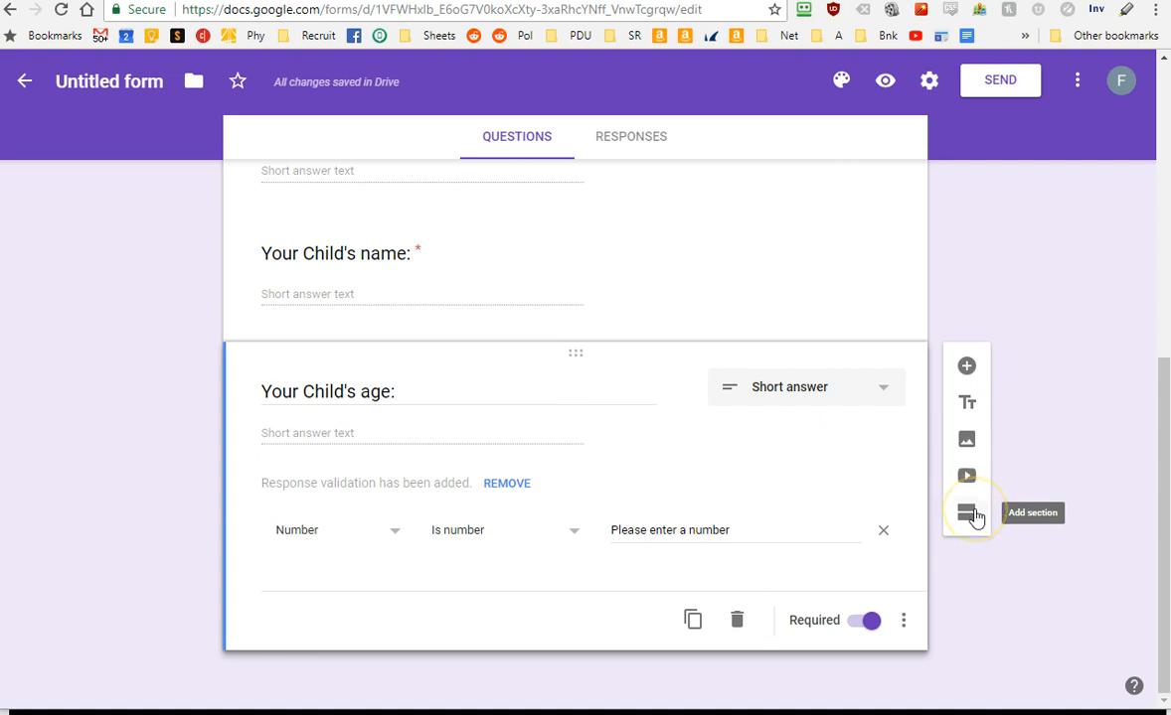
Step: Add a second section after the age question and title it "Your Child's Personal Information:"
{"action": "left_click", "coordinate": [967, 513]}
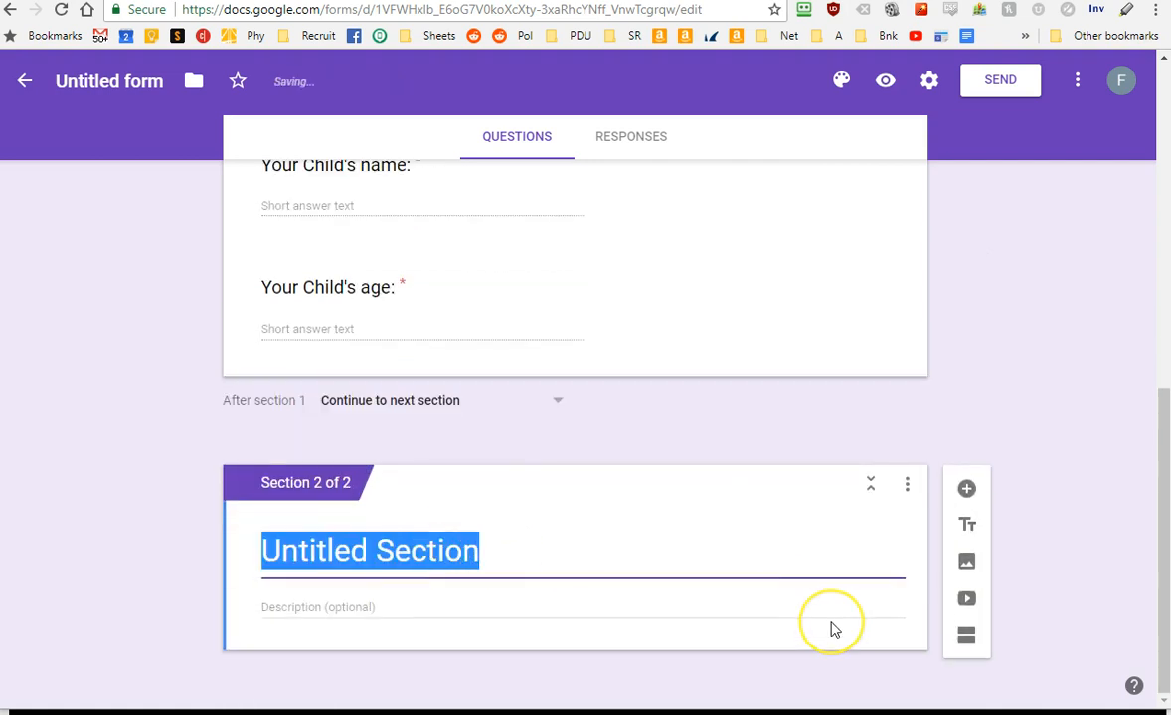
{"action": "type", "text": "Your Child's"}
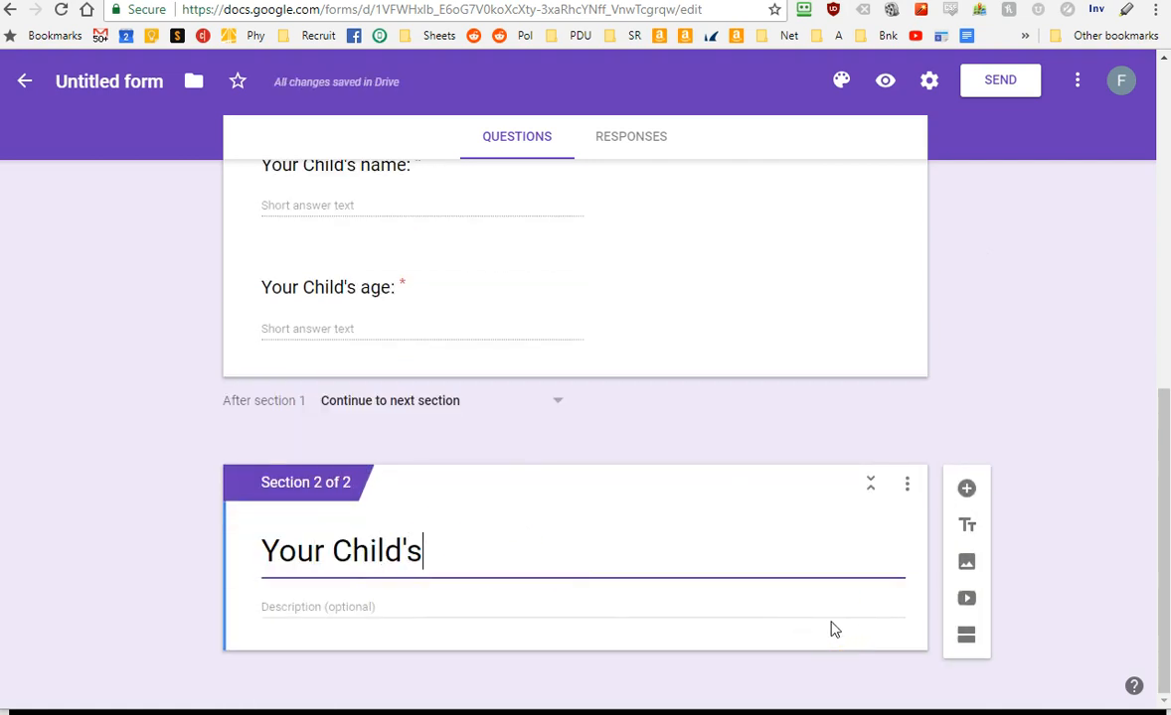
{"action": "type", "text": " Personal Information:"}
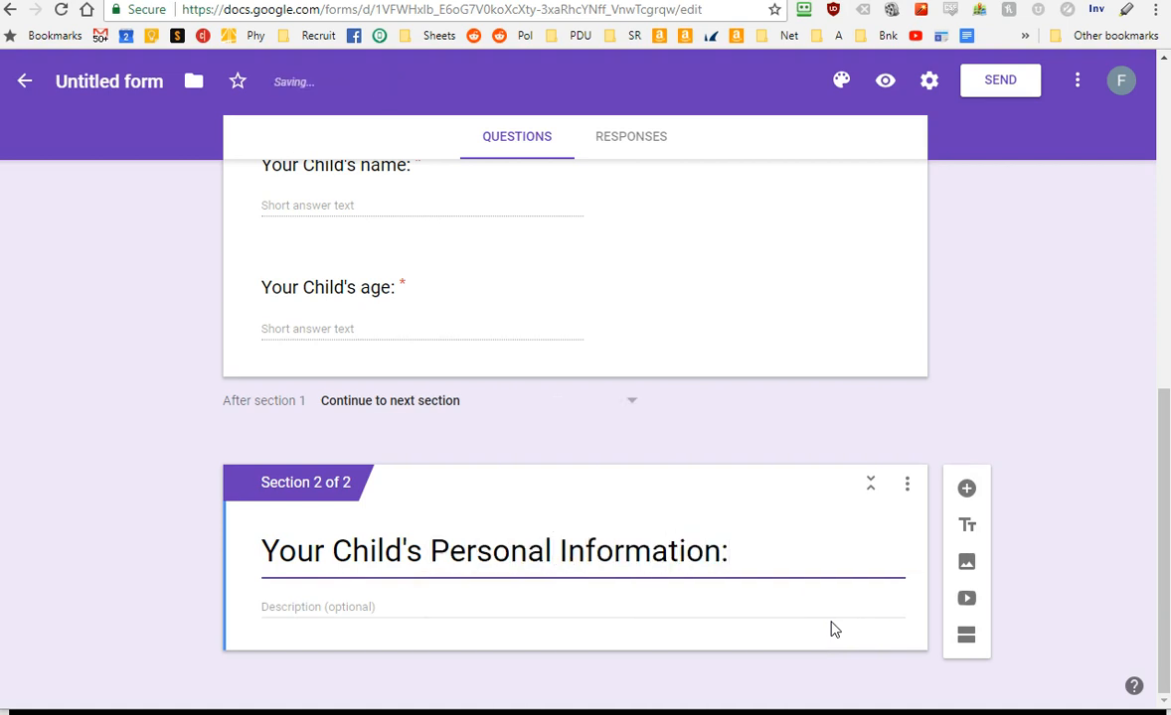
Step: Add a required multiple-choice question "I consent to share my child's information:" with the single option "Yes" to the second section
{"action": "left_click", "coordinate": [966, 488]}
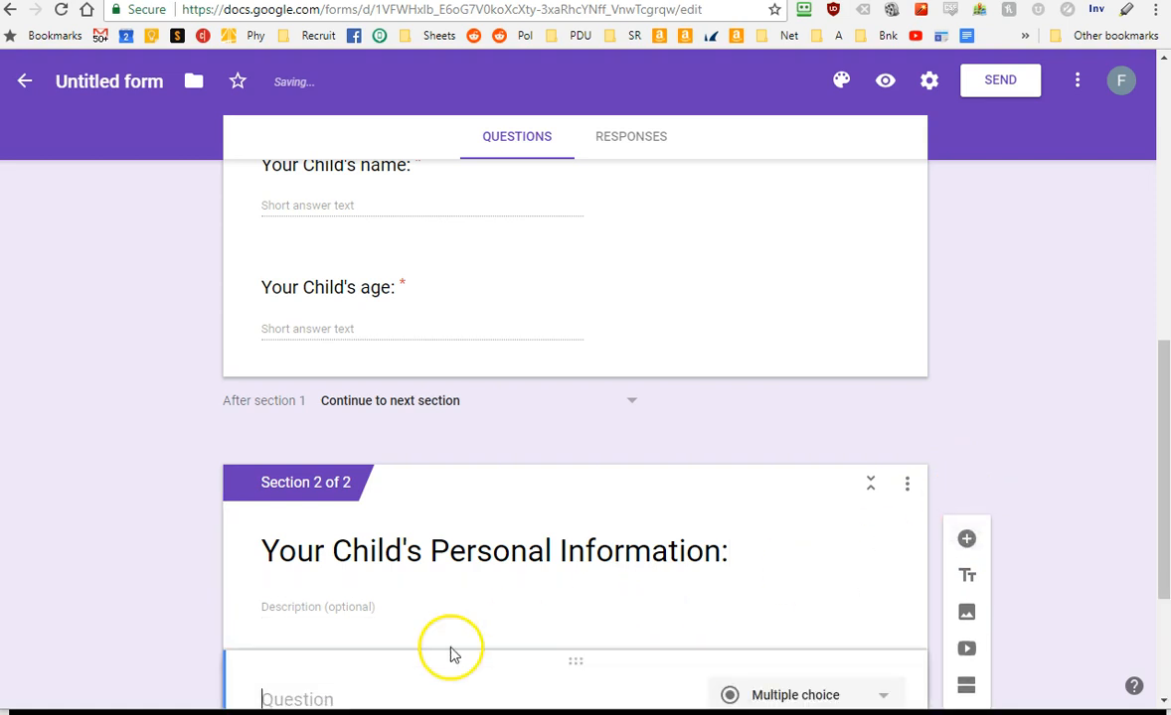
{"action": "type", "text": "I consent to share my child's information:"}
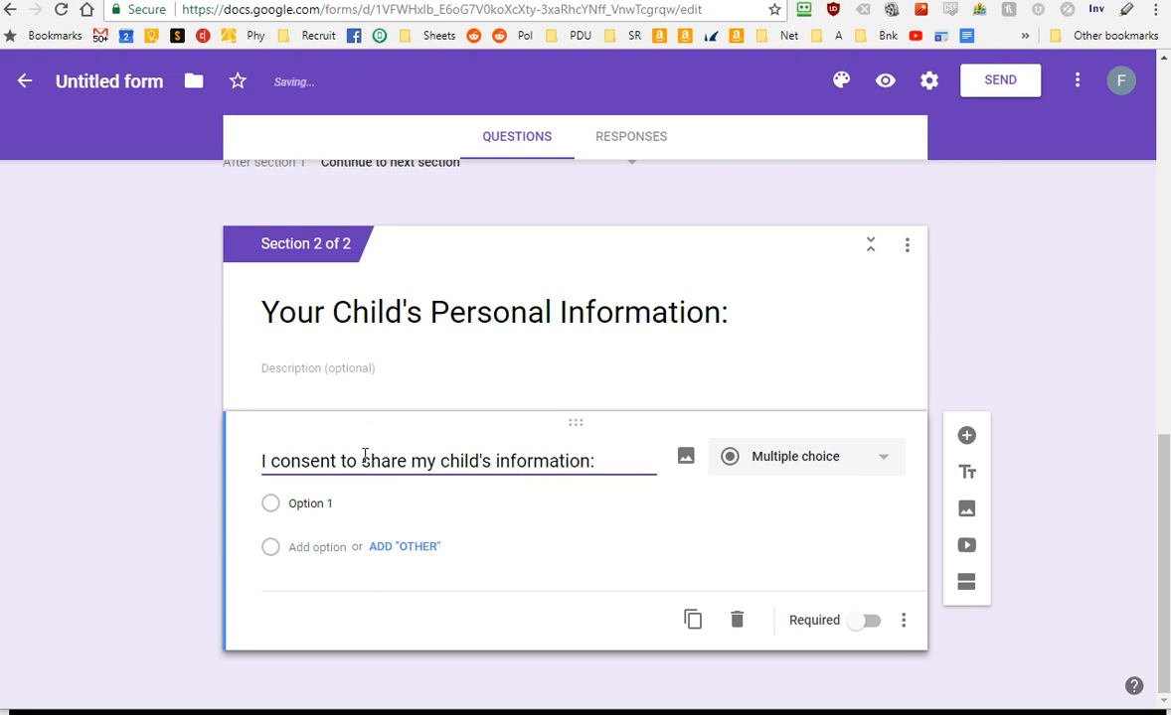
{"action": "left_click", "coordinate": [443, 558]}
{"action": "type", "text": "Yes"}
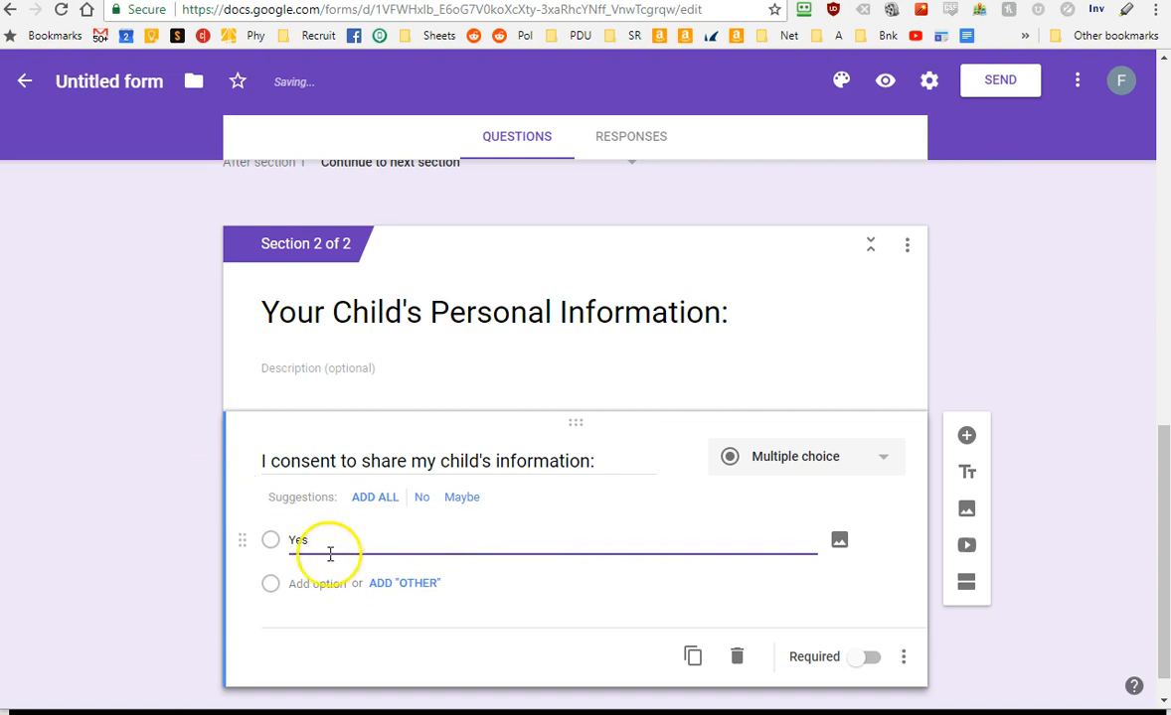
{"action": "left_click", "coordinate": [869, 657]}
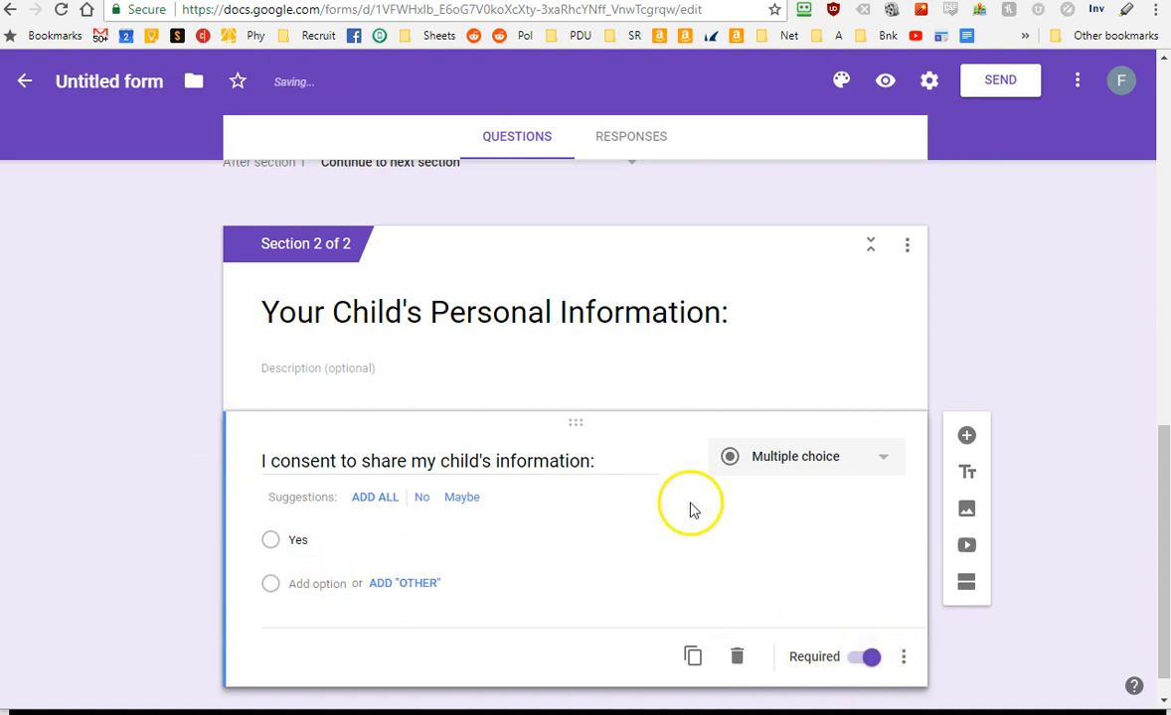
Step: Add a short-answer question "Child's Favorite food:" below the consent question
{"action": "left_click", "coordinate": [965, 400]}
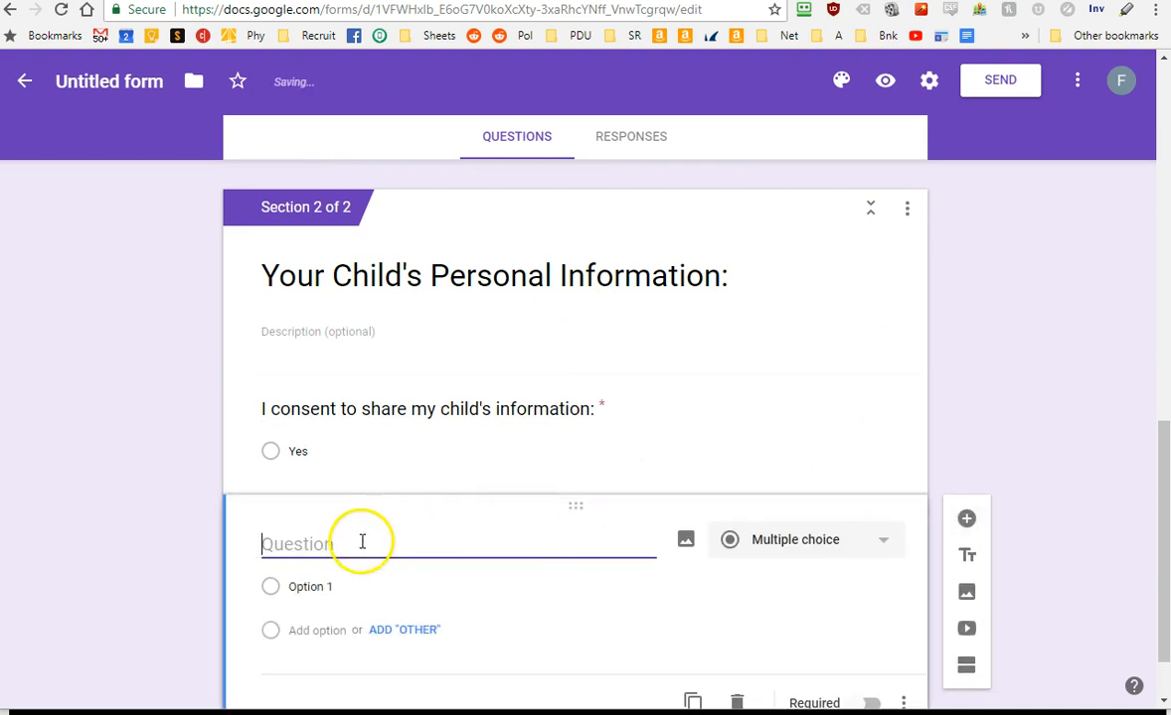
{"action": "type", "text": "Child's"}
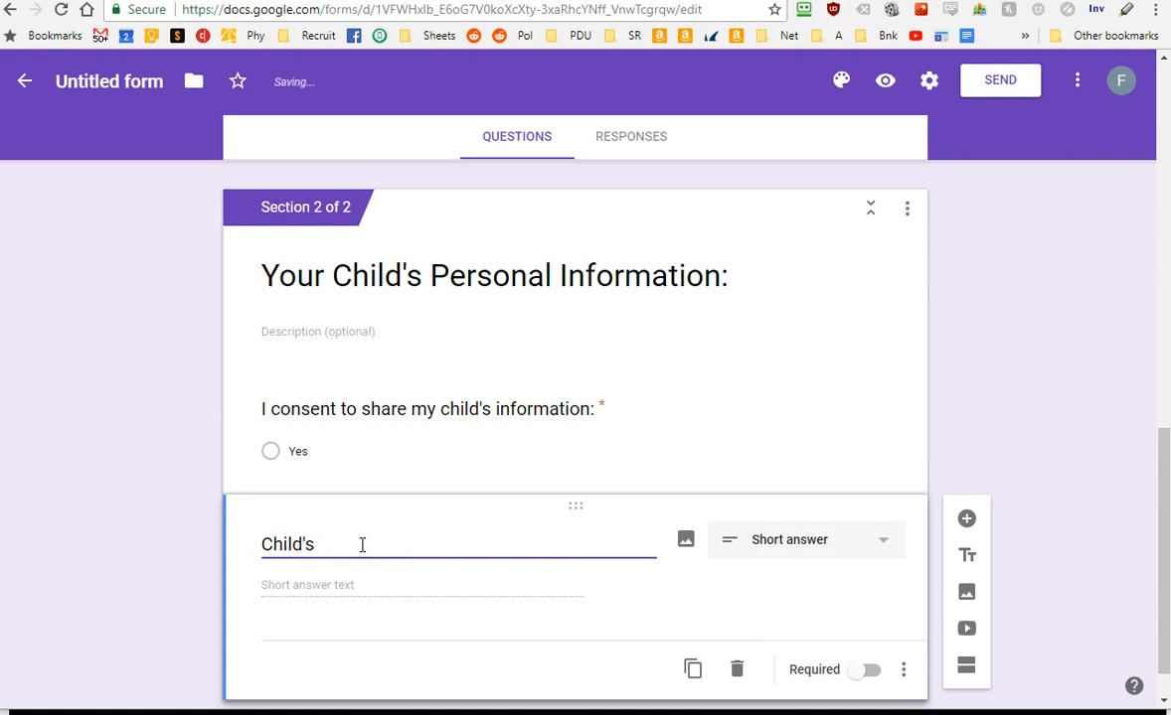
{"action": "type", "text": " Favorite food:"}
{"action": "key", "text": "Tab"}
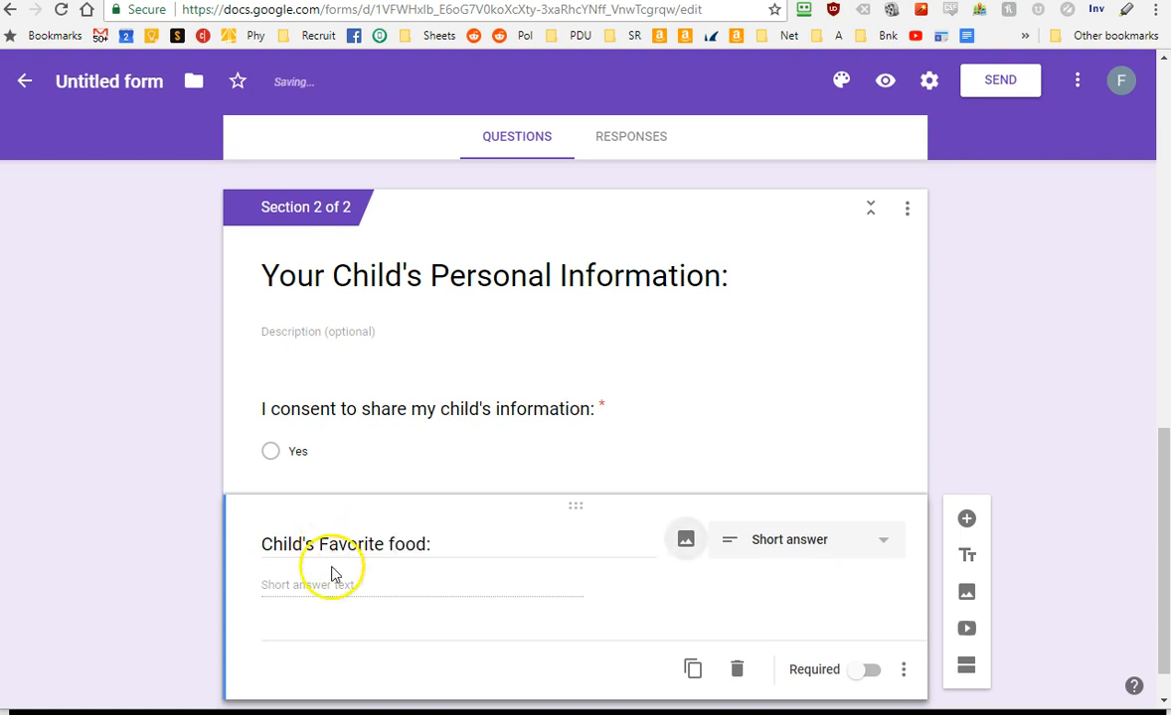
Step: Add a paragraph question "Write a short story about your child:" below the favorite food question
{"action": "left_click", "coordinate": [968, 522]}
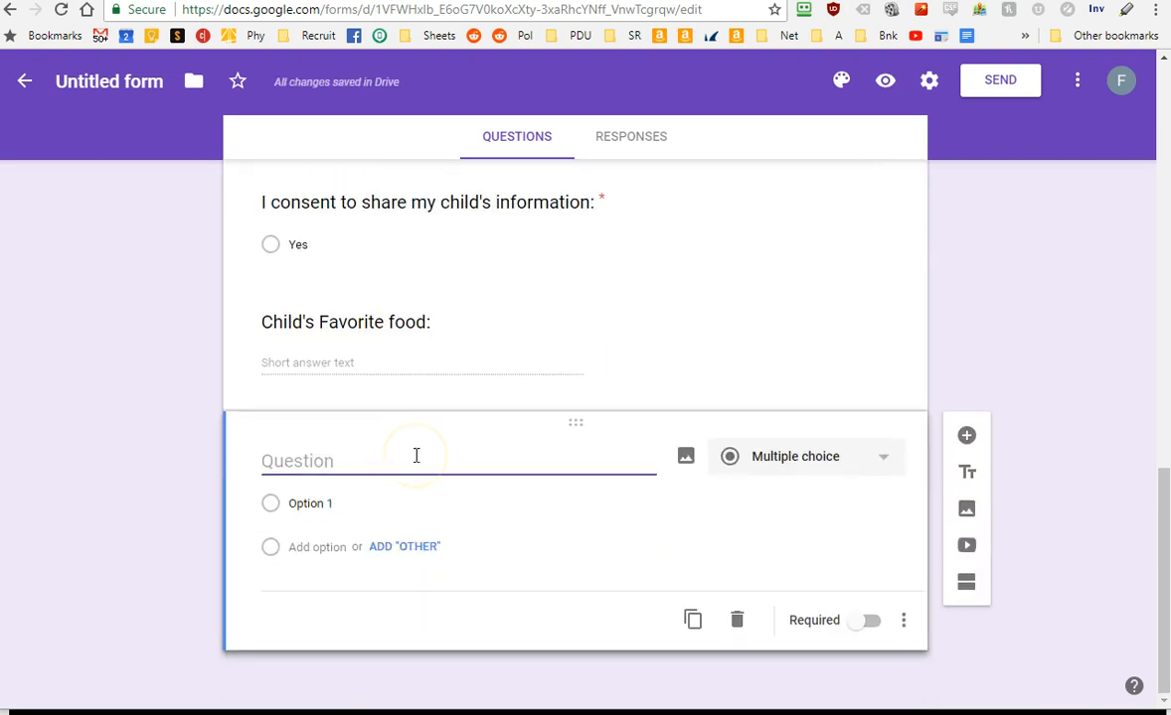
{"action": "type", "text": "Write"}
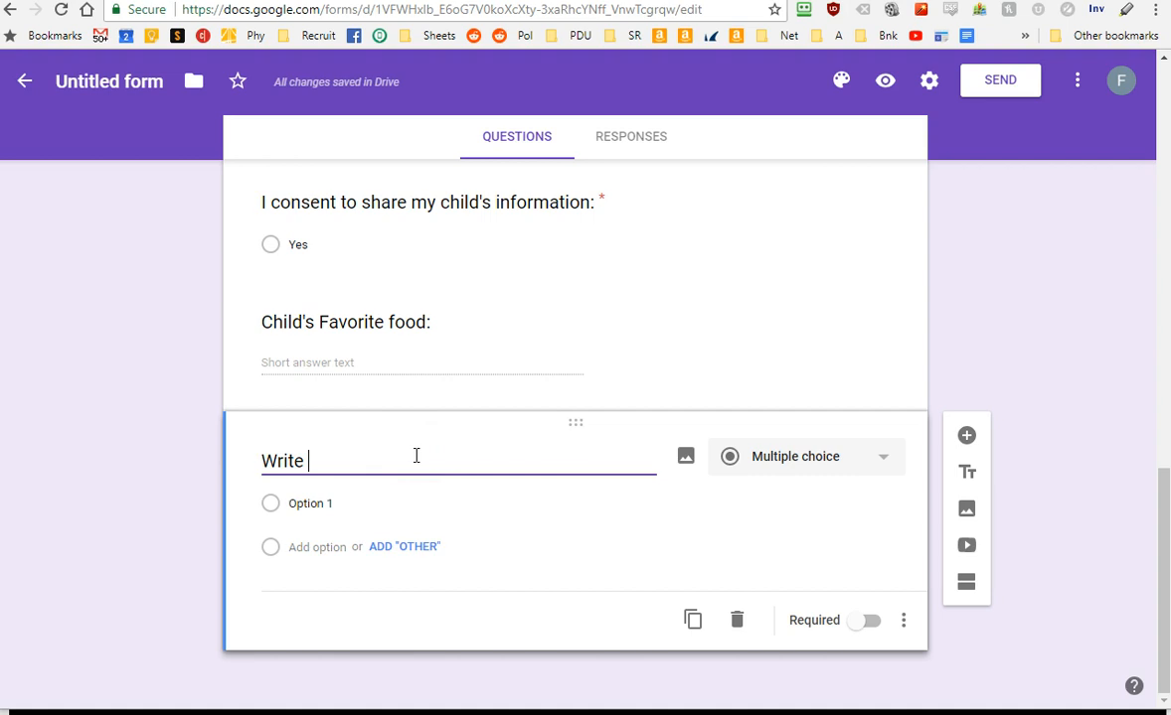
{"action": "key", "text": "BackSpace"}
{"action": "key", "text": "BackSpace"}
{"action": "key", "text": "BackSpace"}
{"action": "key", "text": "BackSpace"}
{"action": "key", "text": "BackSpace"}
{"action": "type", "text": "tory about your child:"}
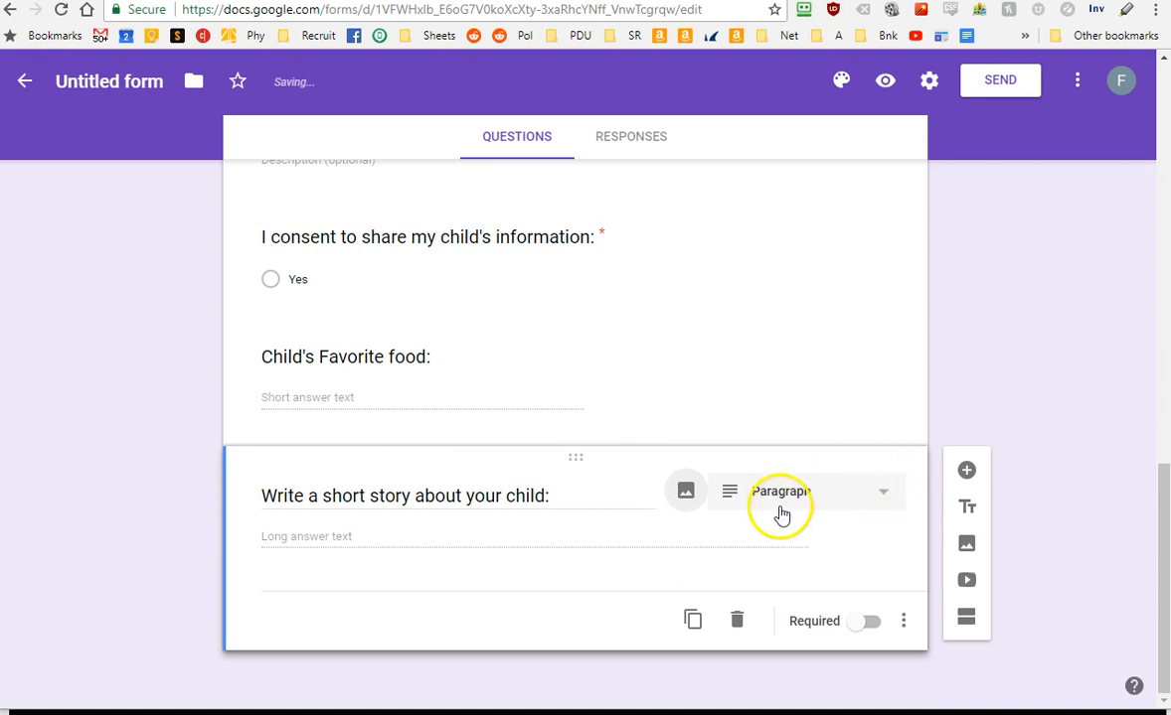
{"action": "left_click", "coordinate": [886, 489]}
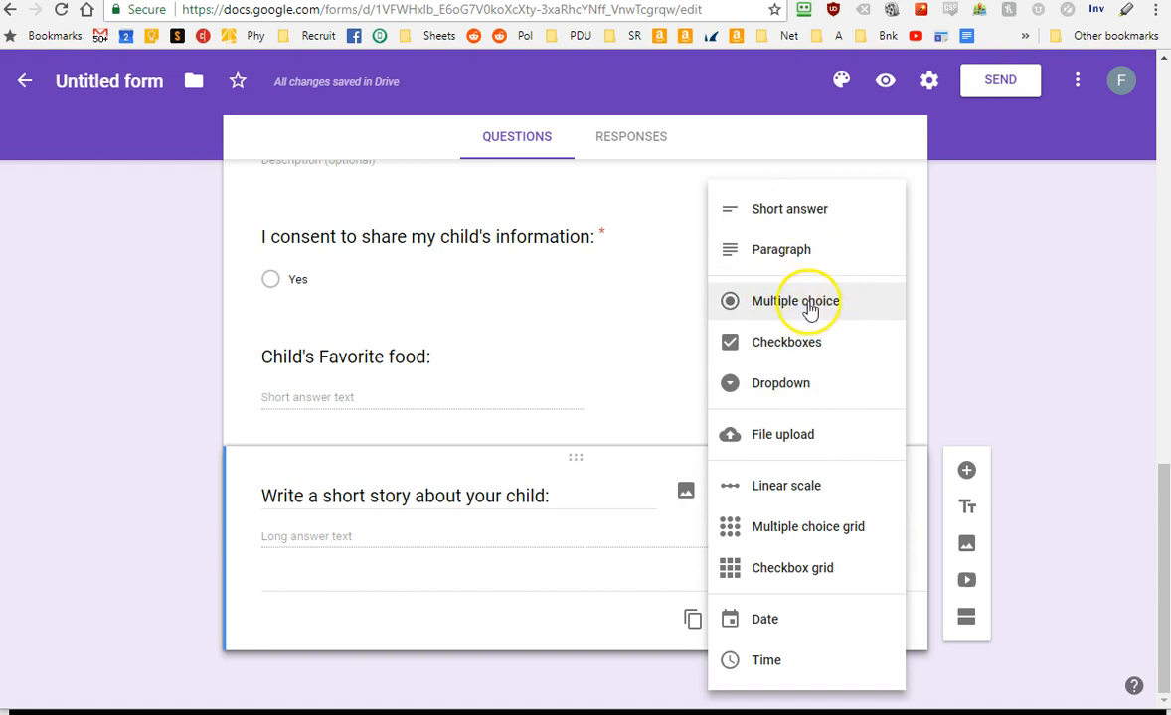
{"action": "left_click", "coordinate": [467, 531]}
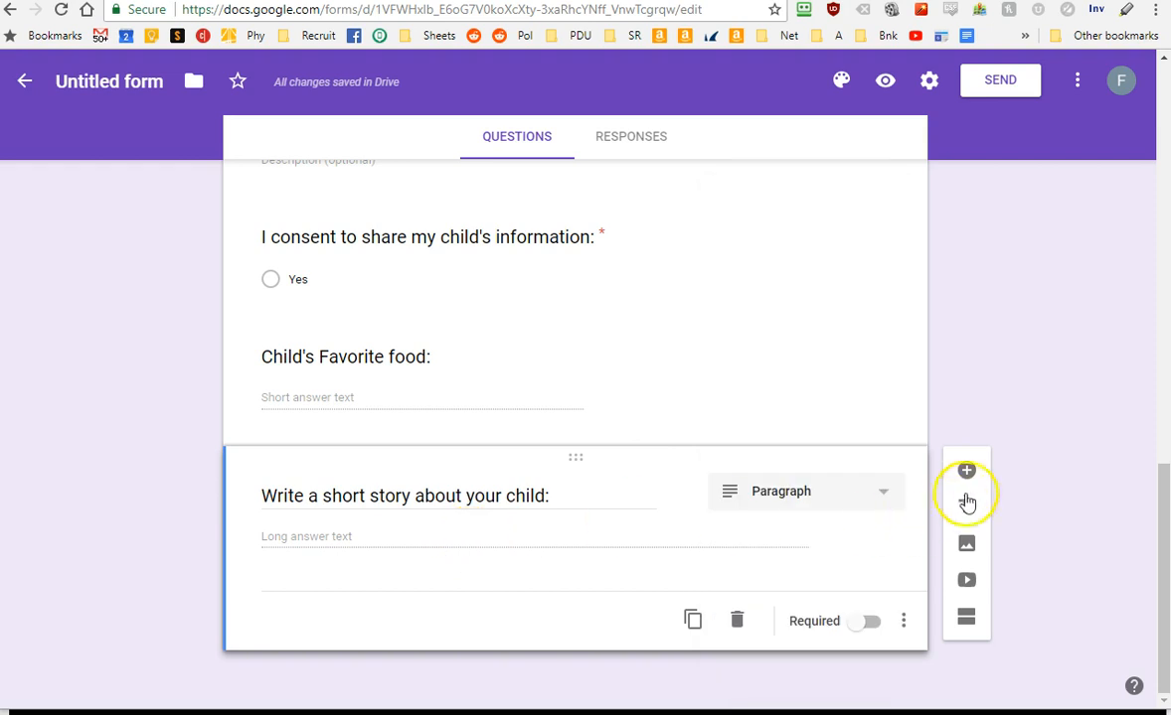
Step: Add a multiple-choice question "What sort of meal would you like:" below the short story question
{"action": "left_click", "coordinate": [967, 471]}
{"action": "type", "text": "What sort of meal would you"}
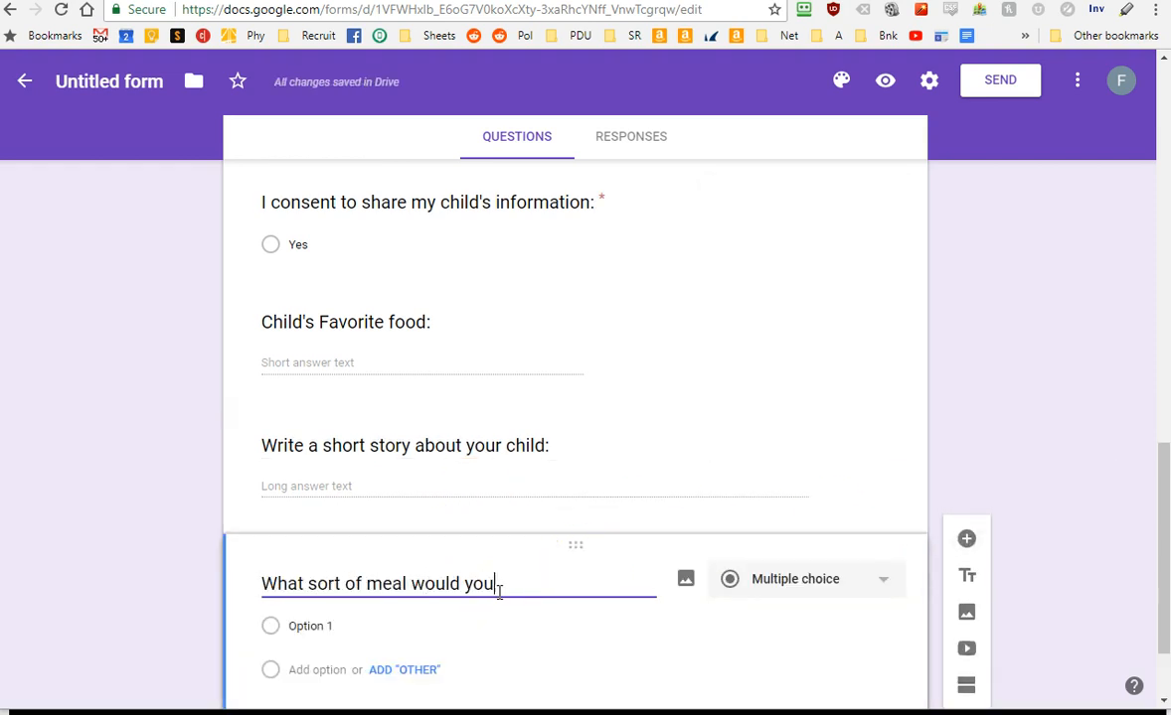
{"action": "type", "text": " like:"}
{"action": "key", "text": "Tab"}
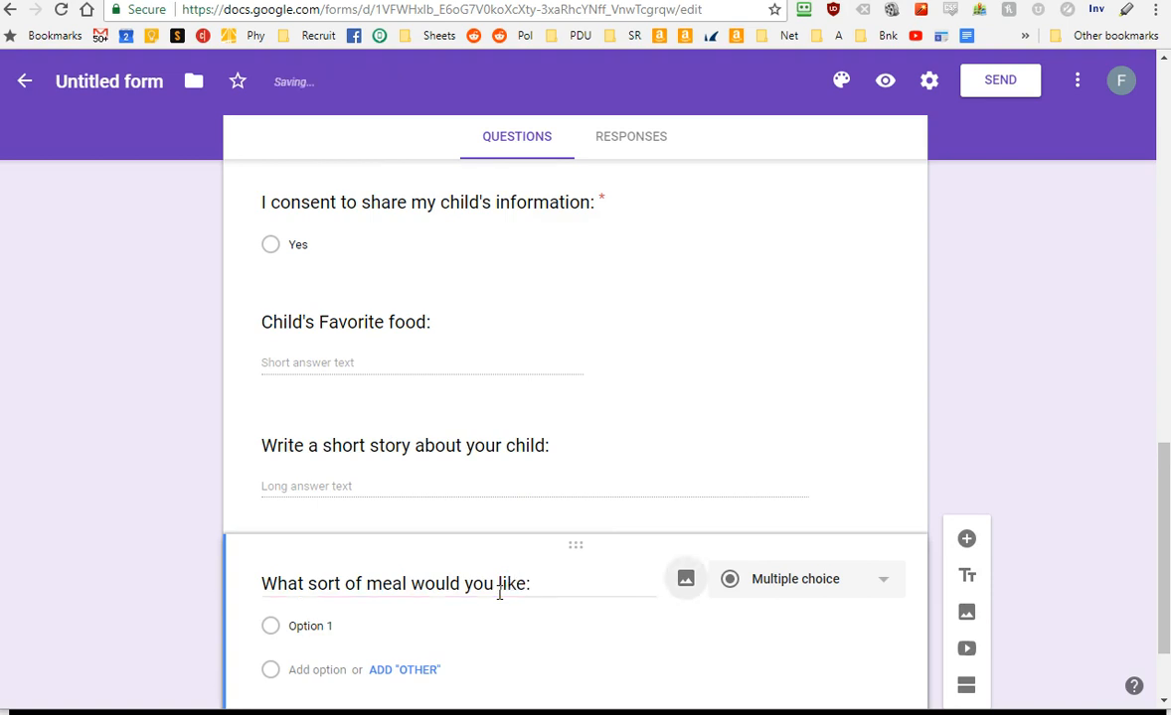
Step: Give the meal question the options "Regular", "Vegan" and "Vegetarian"
{"action": "left_click", "coordinate": [486, 627]}
{"action": "type", "text": "REgu"}
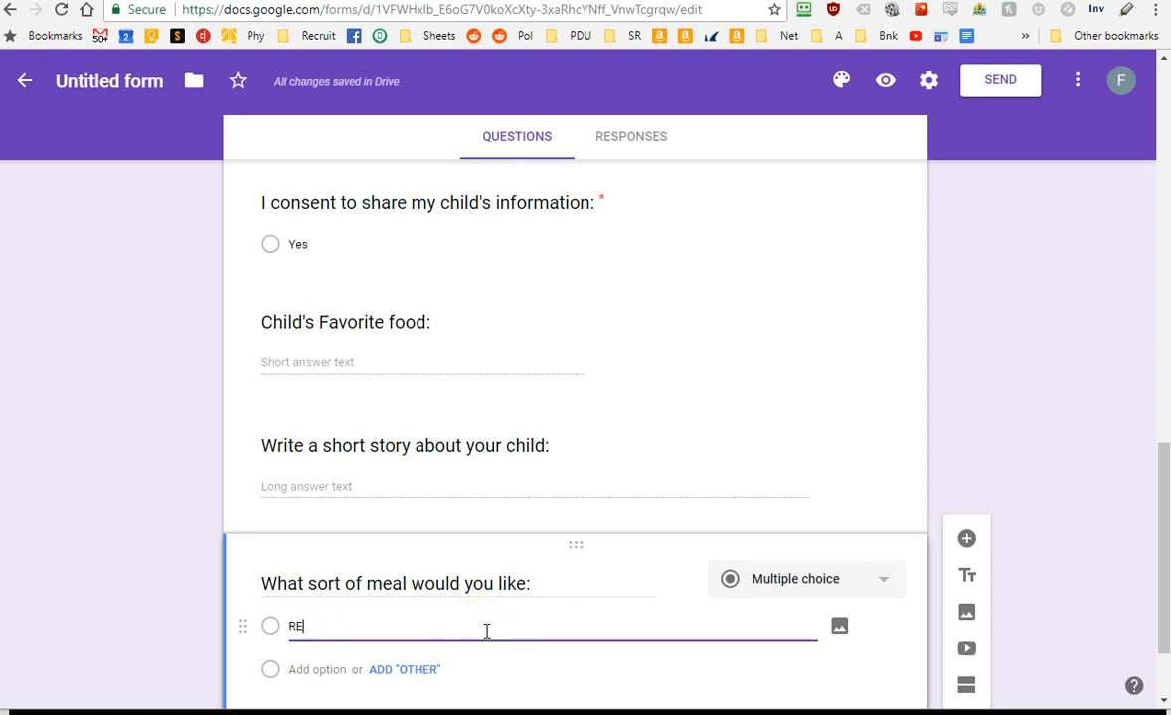
{"action": "key", "text": "Return"}
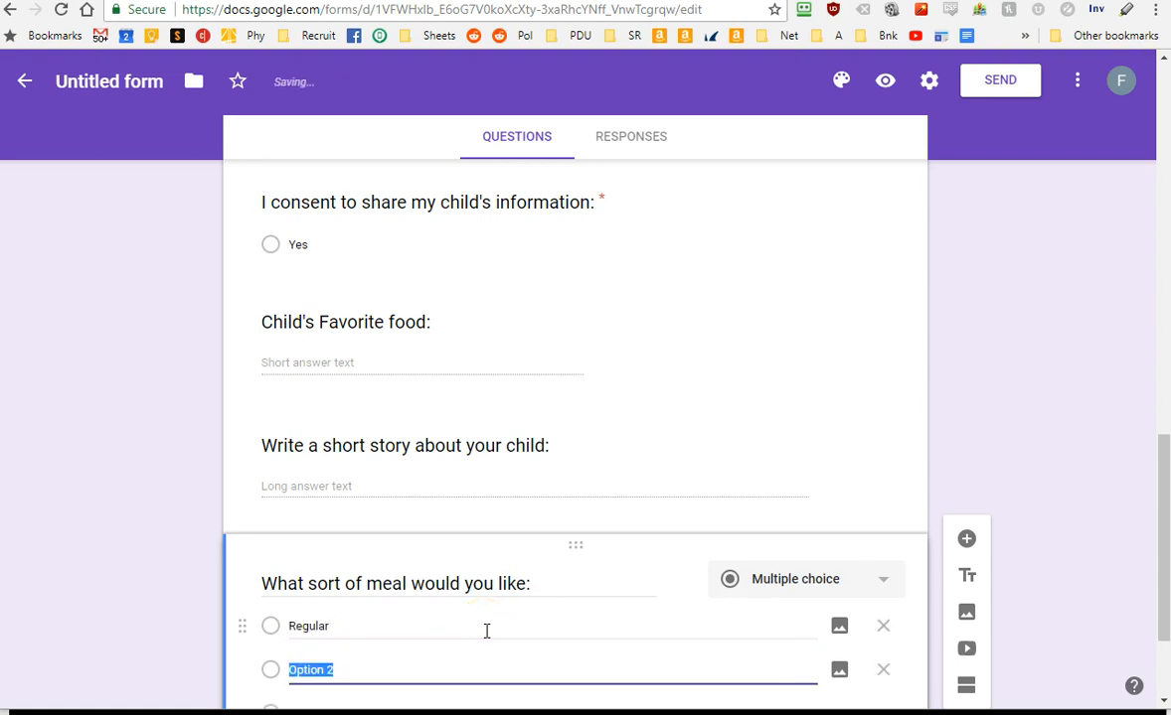
{"action": "type", "text": "Vegan"}
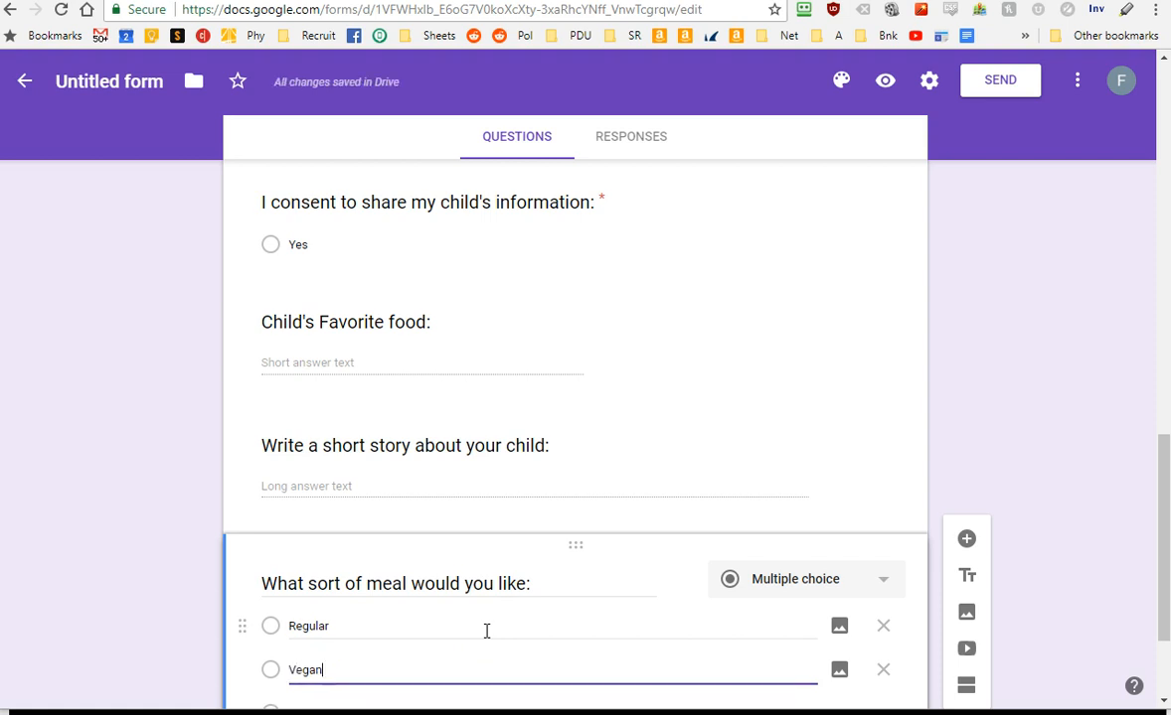
{"action": "key", "text": "Return"}
{"action": "type", "text": "Vegen"}
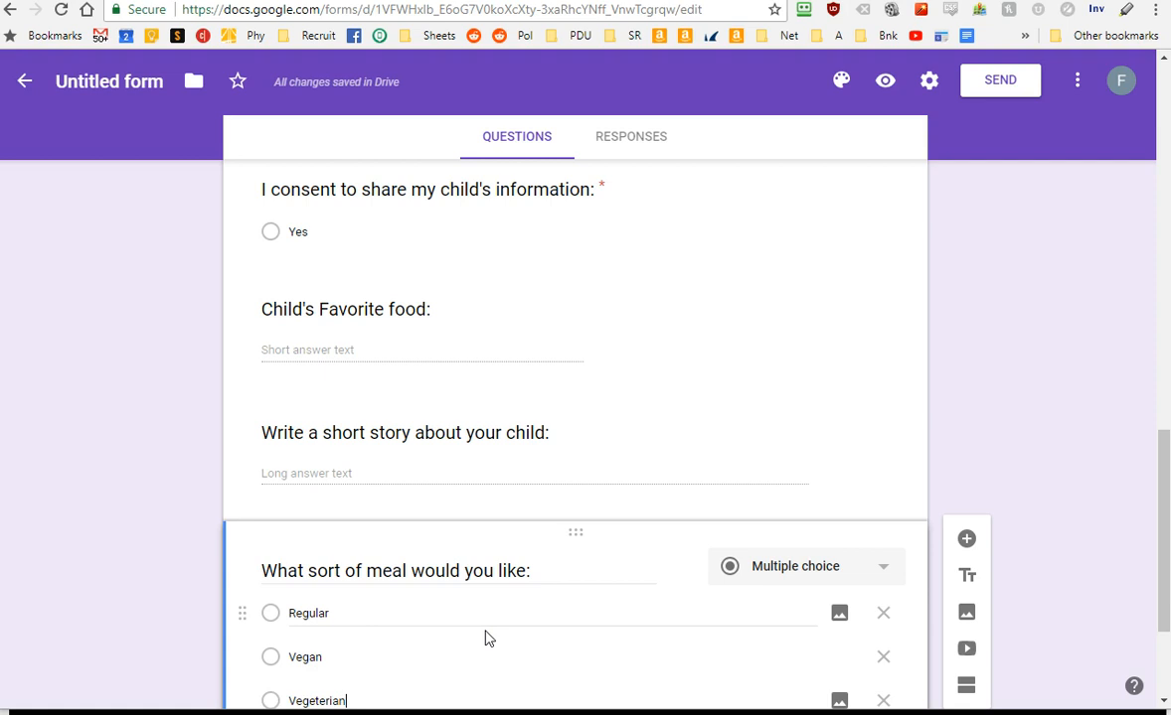
{"action": "type", "text": "erian"}
{"action": "key", "text": "BackSpace"}
{"action": "key", "text": "BackSpace"}
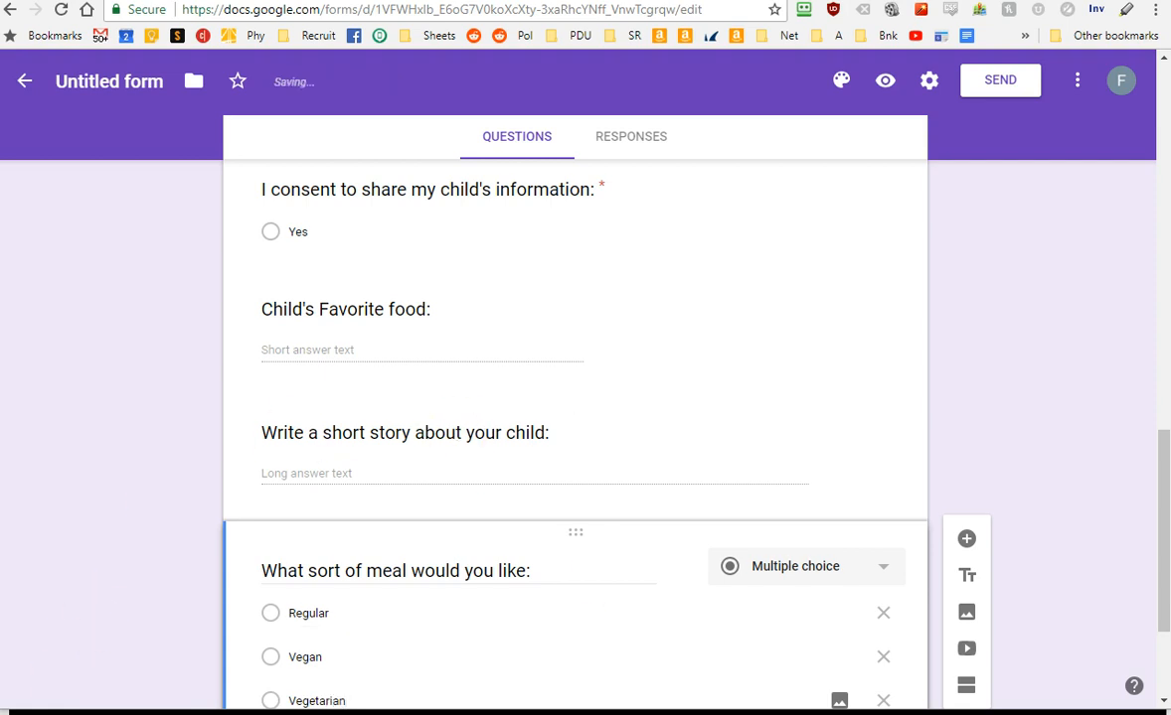
Step: Add a checkboxes question "What types of animals do you like?" below the meal question
{"action": "scroll", "coordinate": [1024, 412], "scroll_direction": "down", "scroll_amount": 2}
{"action": "left_click", "coordinate": [966, 362]}
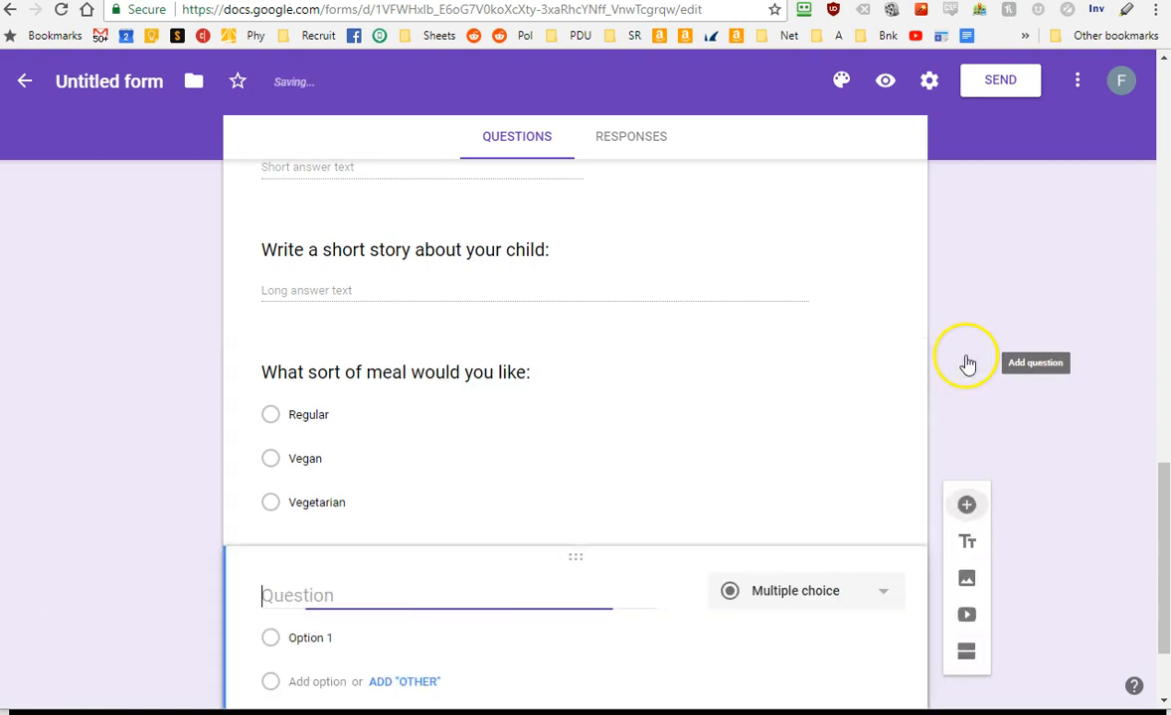
{"action": "left_click", "coordinate": [784, 594]}
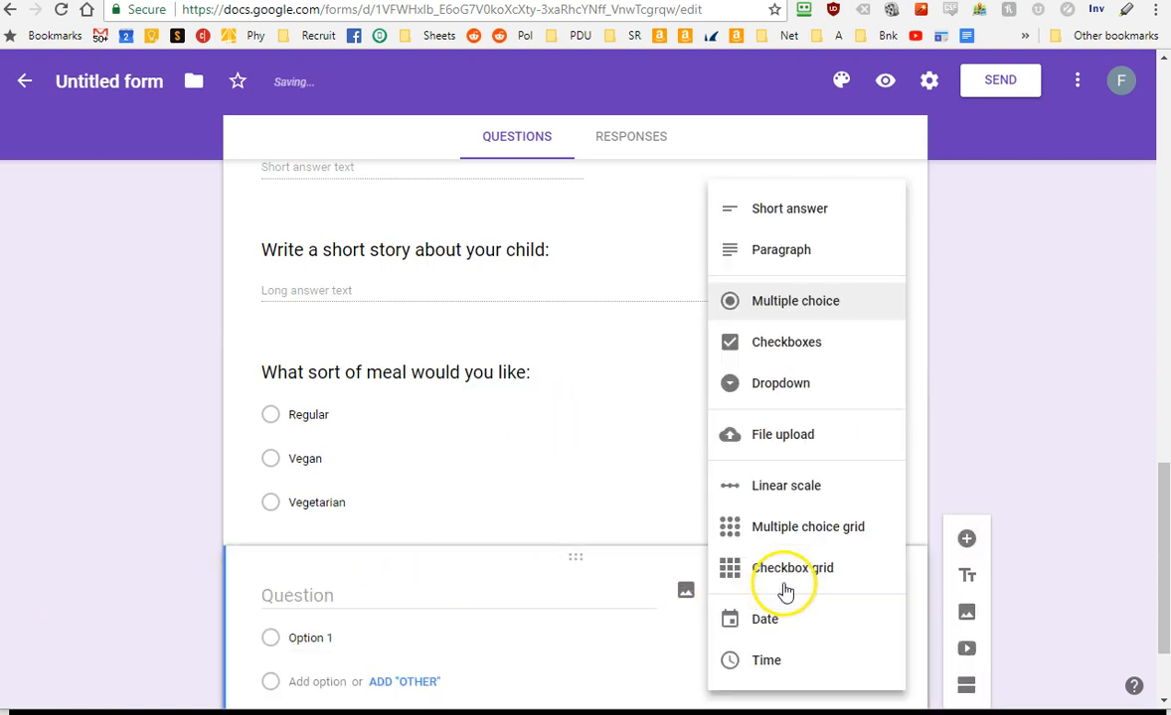
{"action": "left_click", "coordinate": [788, 354]}
{"action": "left_click", "coordinate": [292, 589]}
{"action": "type", "text": "How many"}
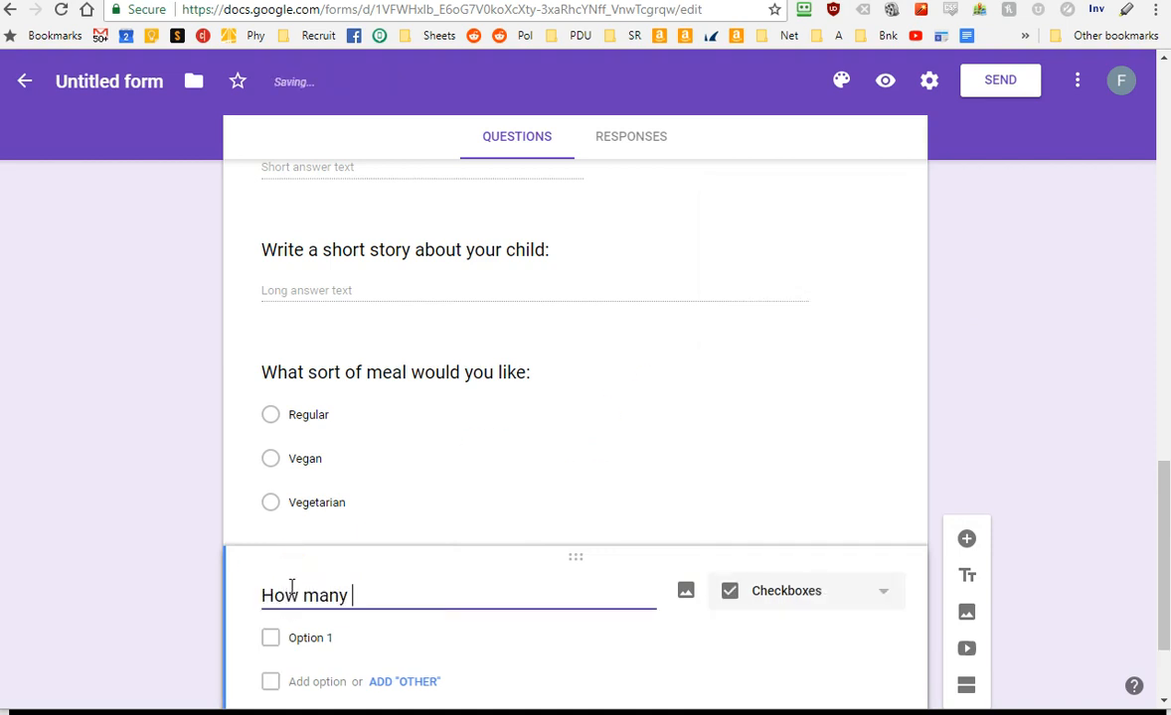
{"action": "key", "text": "ctrl+BackSpace"}
{"action": "key", "text": "ctrl+BackSpace"}
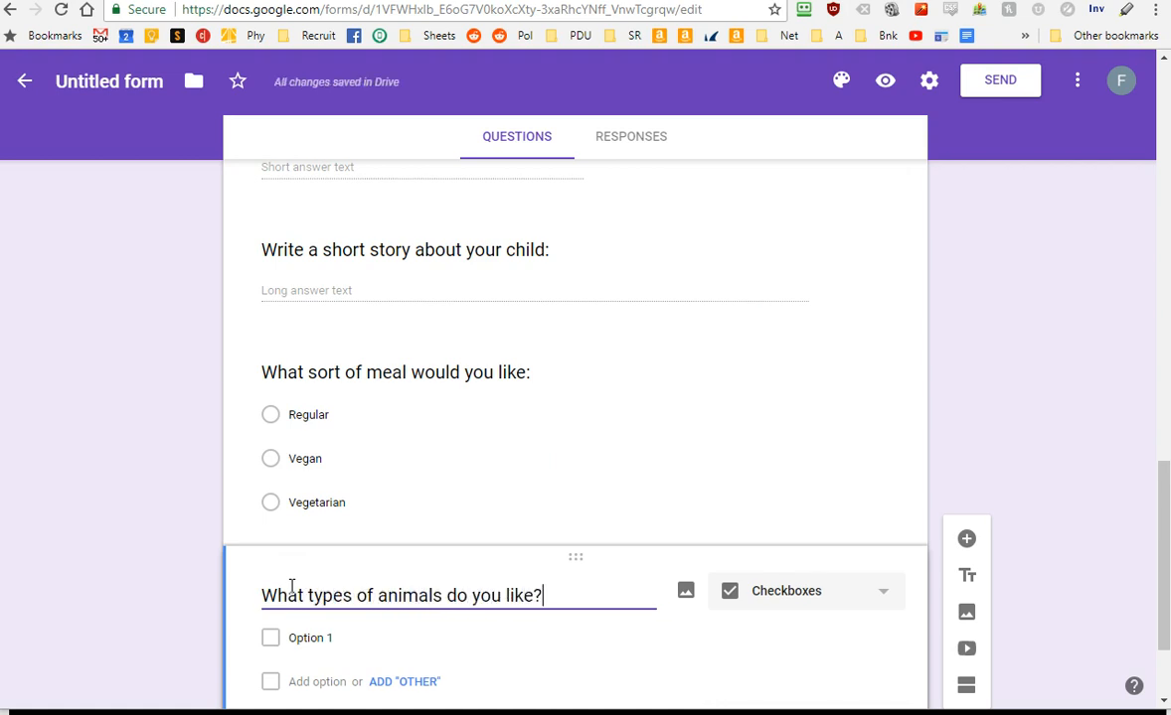
Step: Give the animals question the options "cats", "dogs" and "kangaroos", leaving it optional
{"action": "left_click", "coordinate": [346, 638]}
{"action": "type", "text": "cats"}
{"action": "key", "text": "Return"}
{"action": "type", "text": "dogs"}
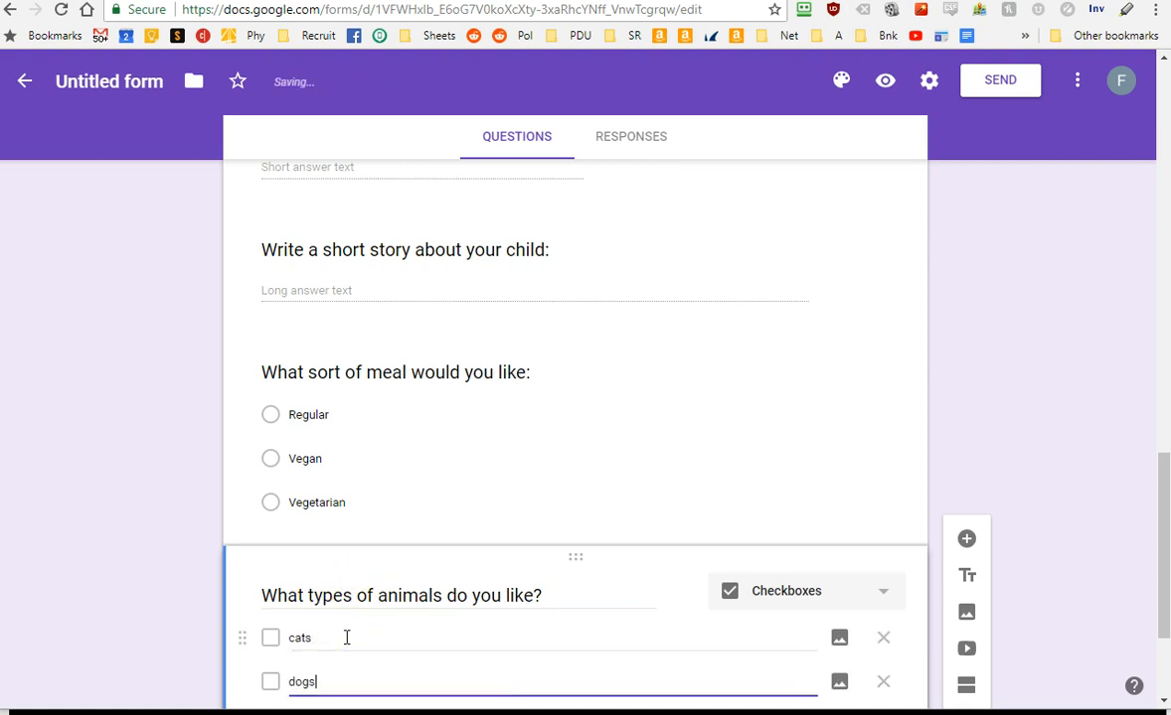
{"action": "key", "text": "Return"}
{"action": "type", "text": "kangaroos"}
{"action": "key", "text": "Tab"}
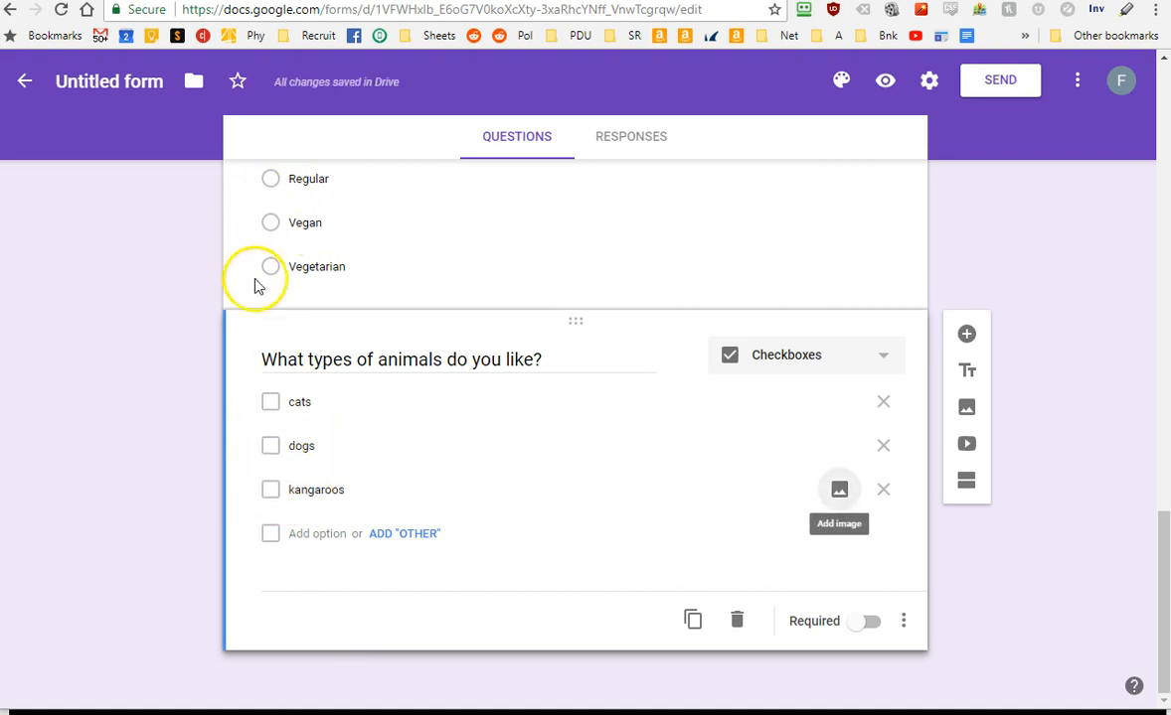
{"action": "left_click", "coordinate": [860, 626]}
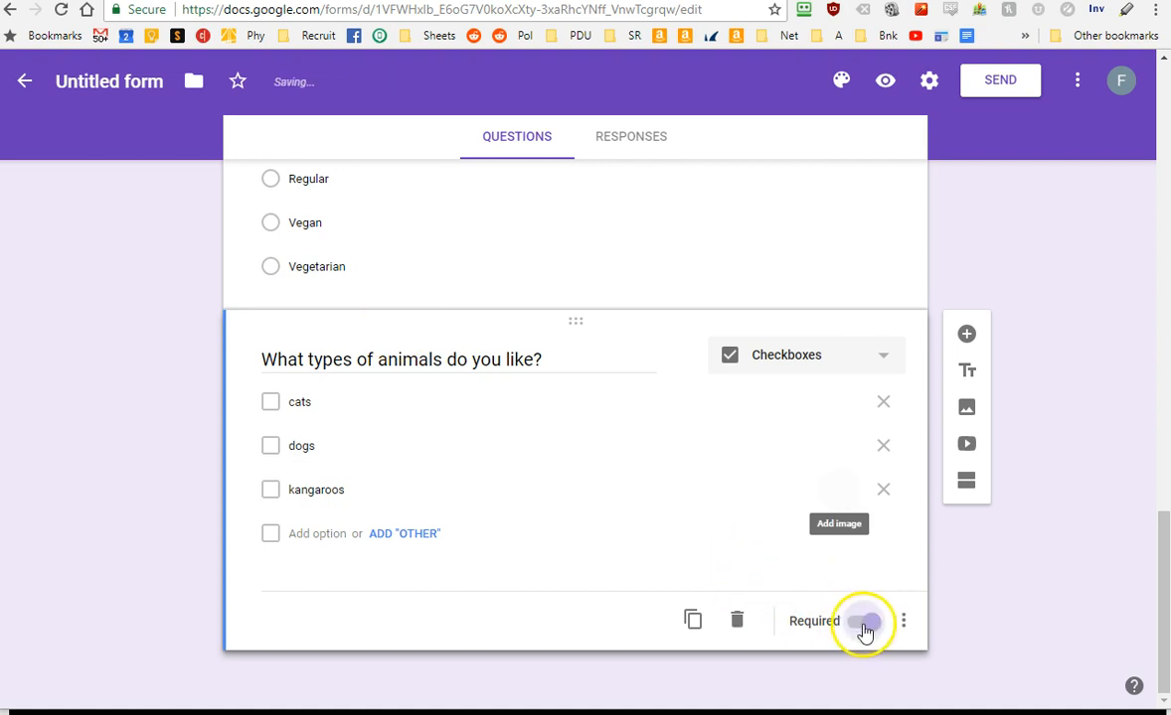
{"action": "left_click", "coordinate": [863, 626]}
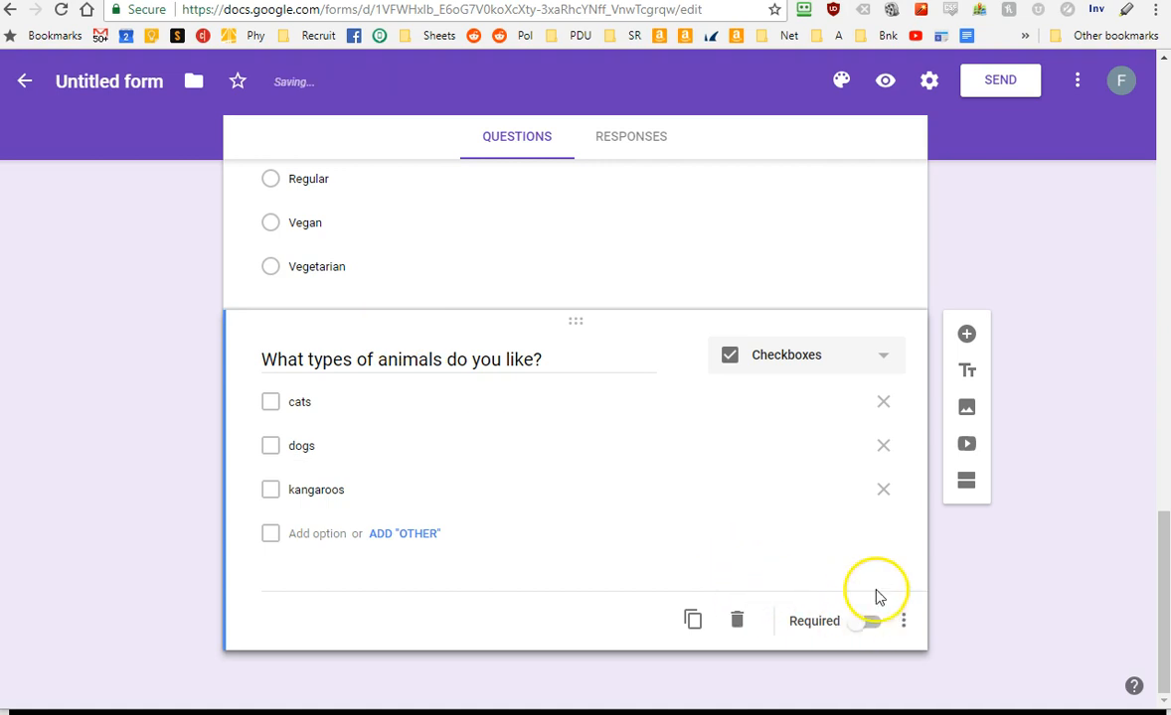
Step: Add a file upload question "Submit a photo of your child" and accept letting respondents upload files to Drive
{"action": "left_click", "coordinate": [964, 336]}
{"action": "left_click", "coordinate": [802, 561]}
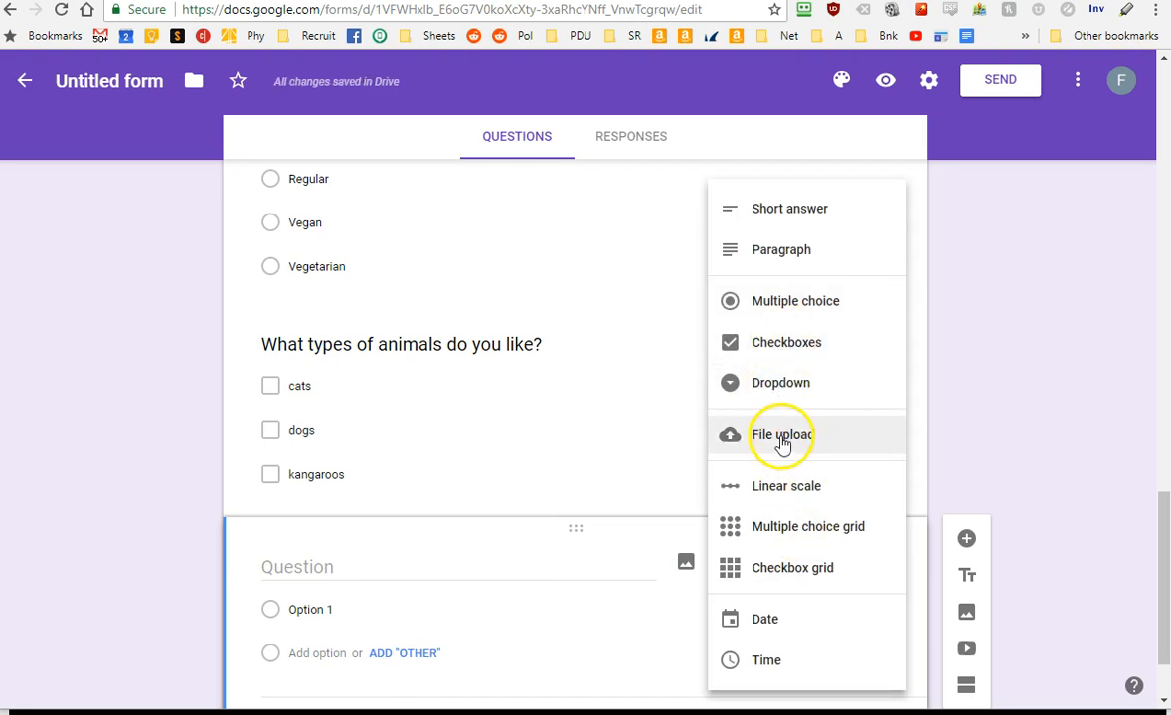
{"action": "left_click", "coordinate": [798, 442]}
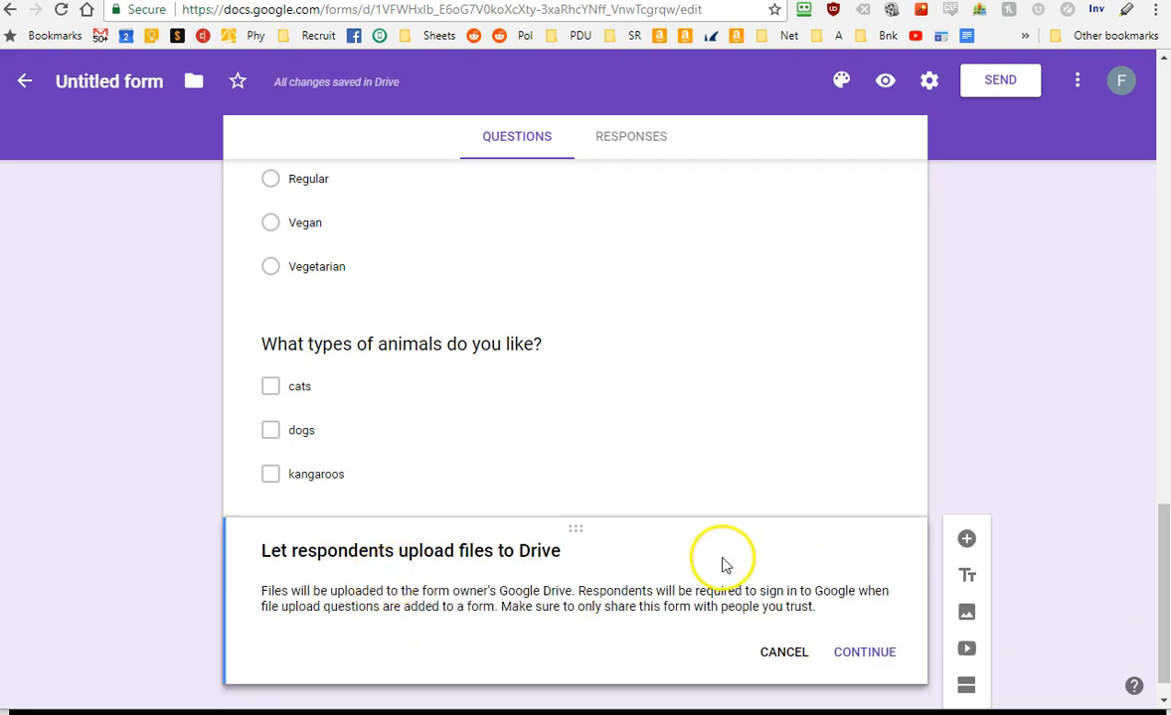
{"action": "left_click", "coordinate": [874, 654]}
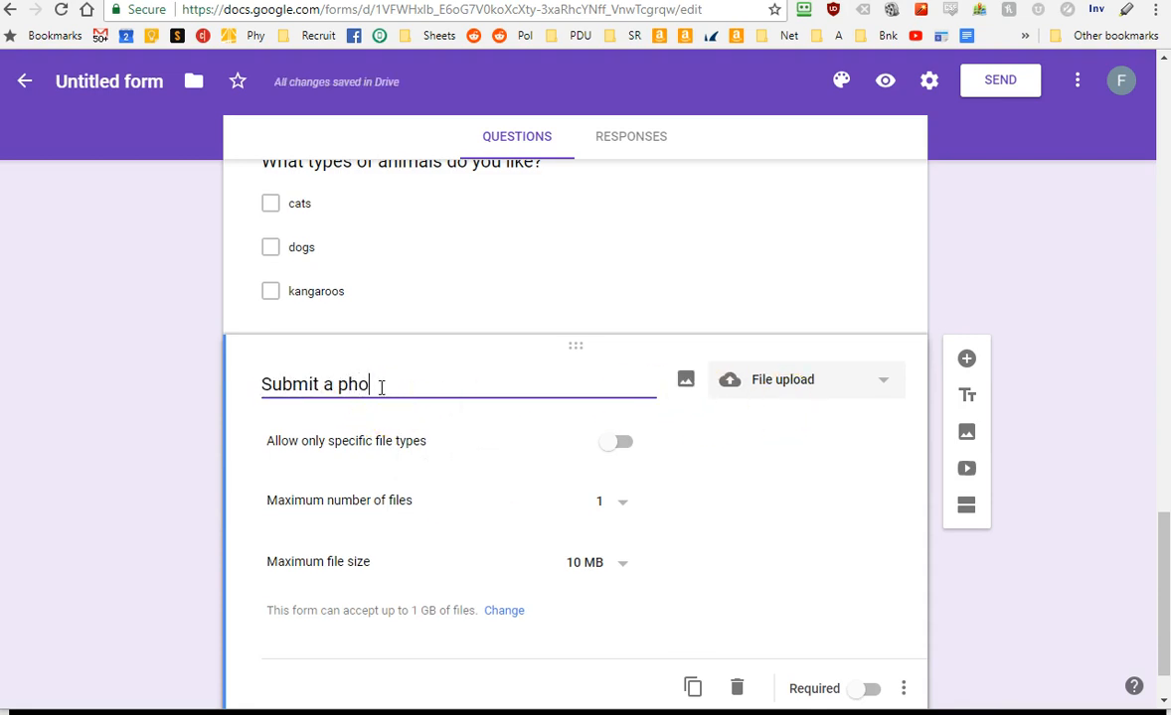
{"action": "type", "text": "child"}
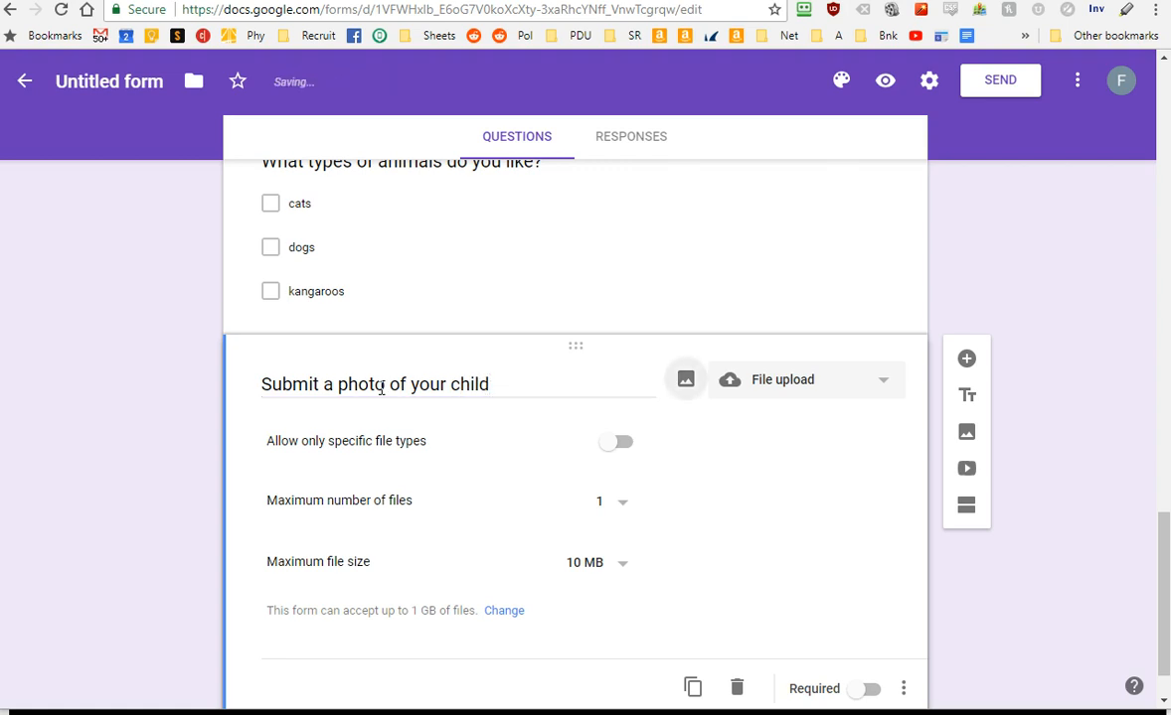
Step: Restrict the photo upload to the Image file type and choose a maximum file size of 10 MB
{"action": "left_click", "coordinate": [620, 443]}
{"action": "left_click", "coordinate": [458, 535]}
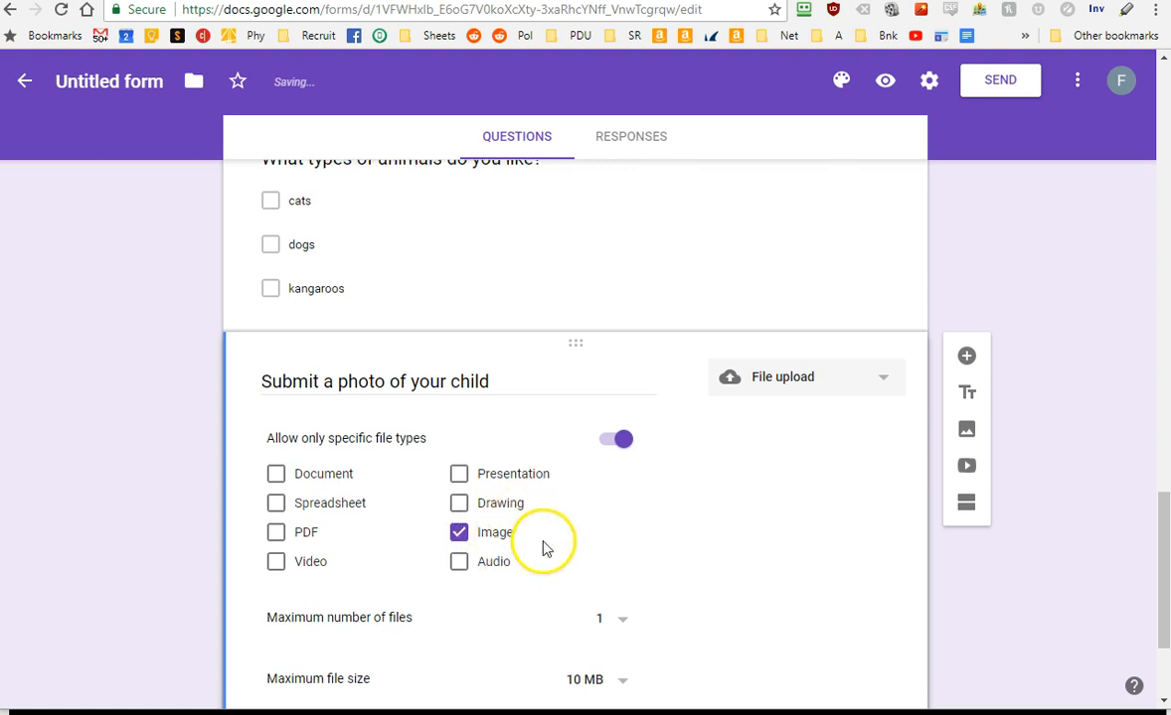
{"action": "scroll", "coordinate": [544, 547], "scroll_direction": "down", "scroll_amount": 2}
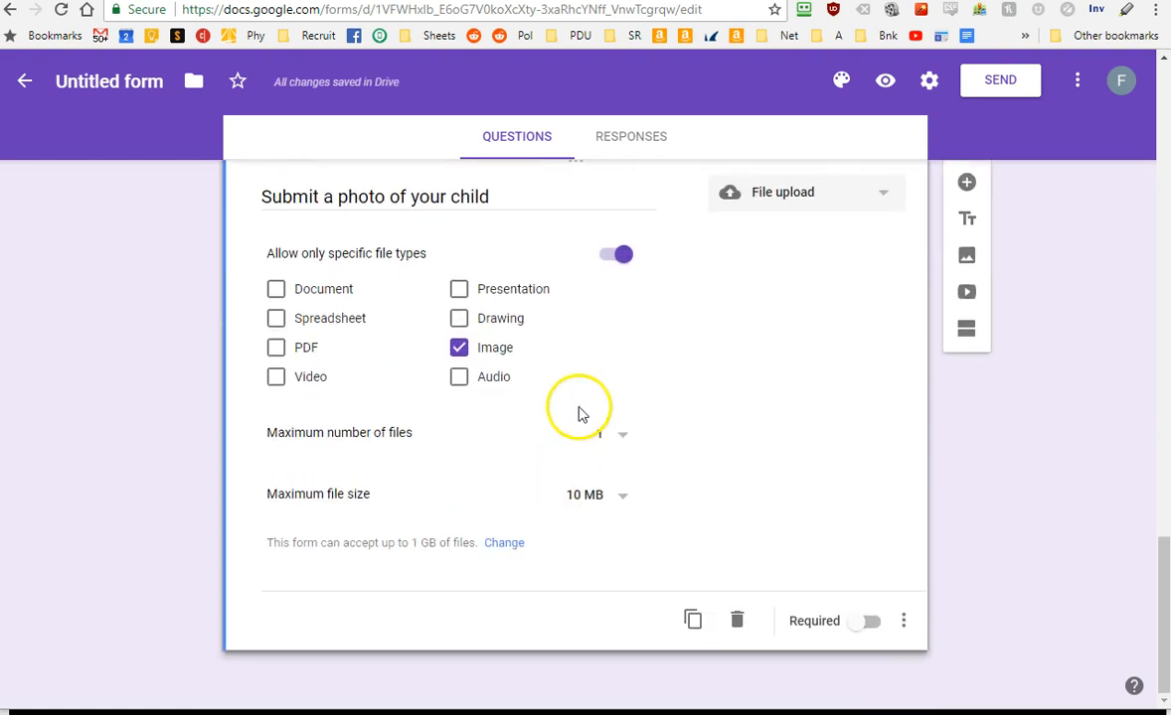
{"action": "left_click", "coordinate": [590, 502]}
{"action": "left_click", "coordinate": [583, 500]}
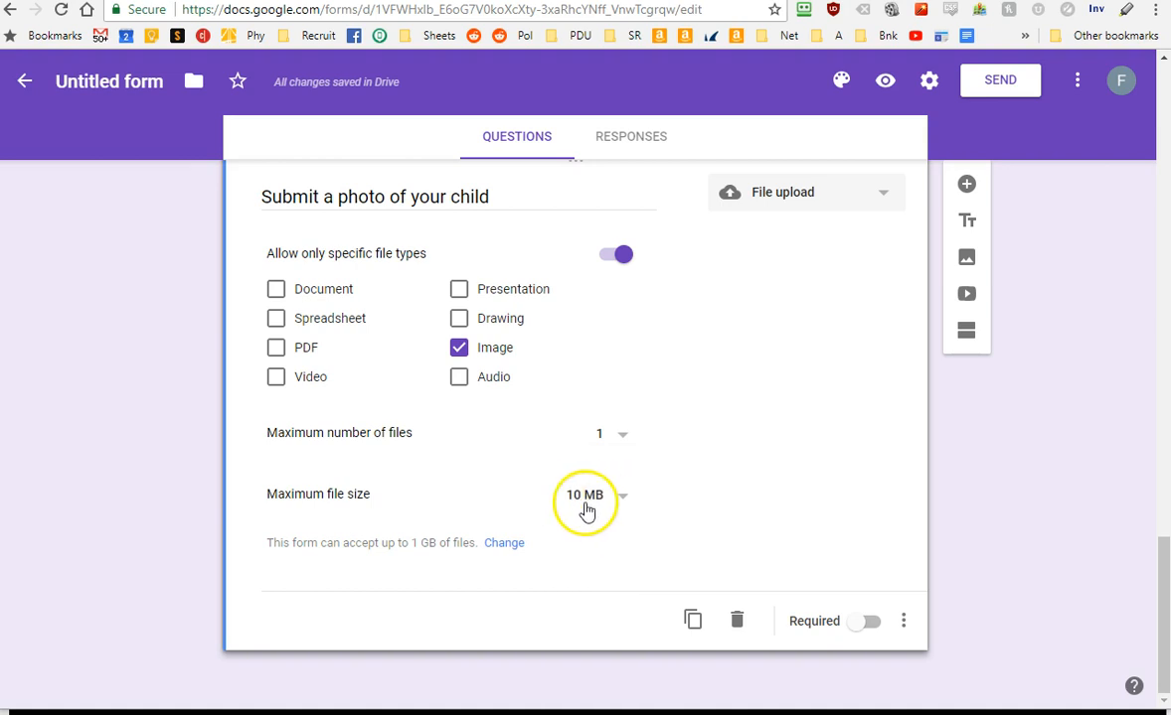
{"action": "left_click", "coordinate": [590, 506]}
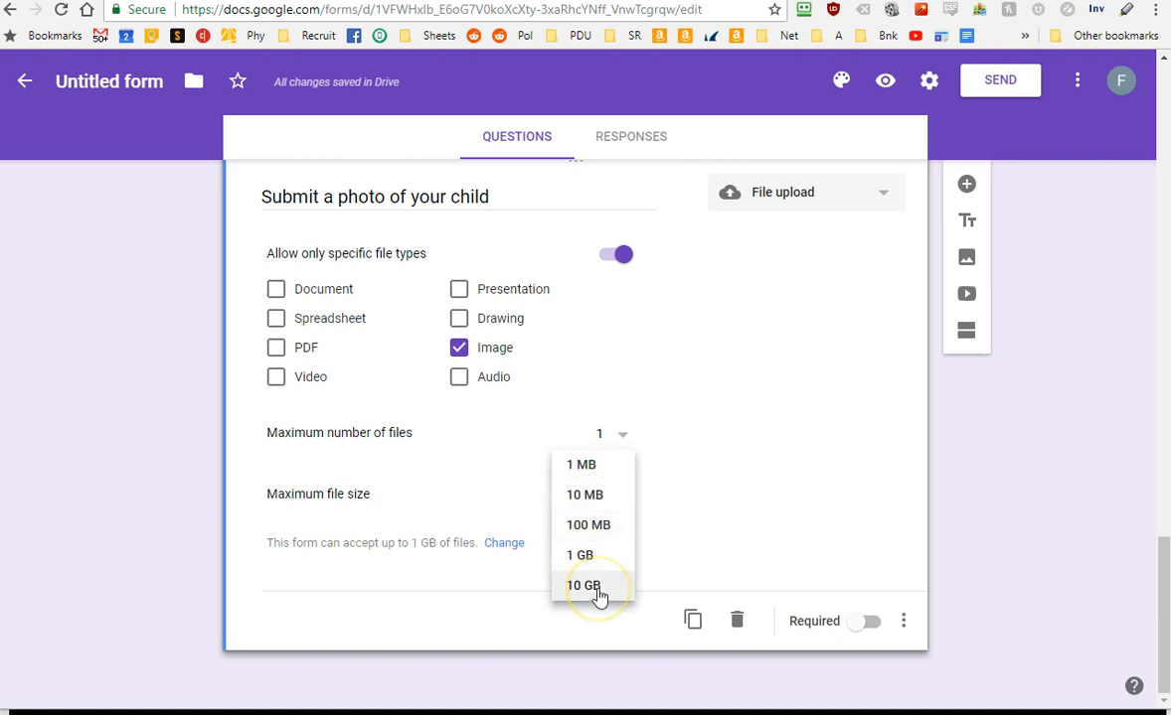
{"action": "left_click", "coordinate": [600, 553]}
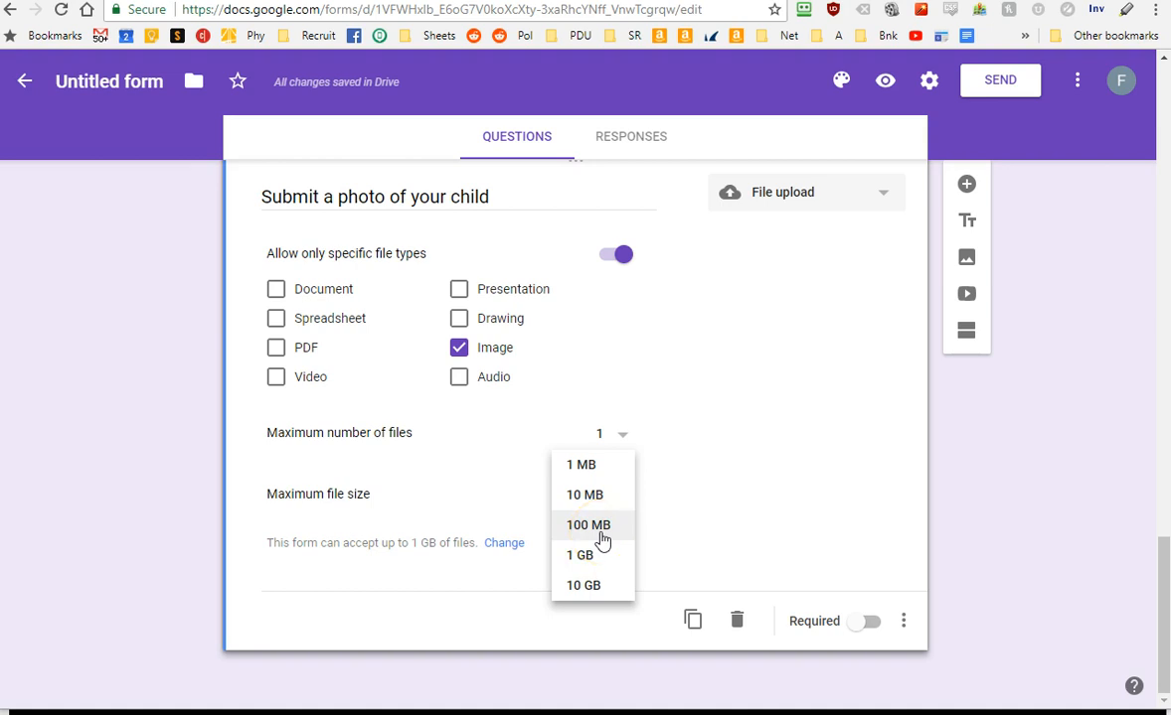
{"action": "left_click", "coordinate": [593, 496]}
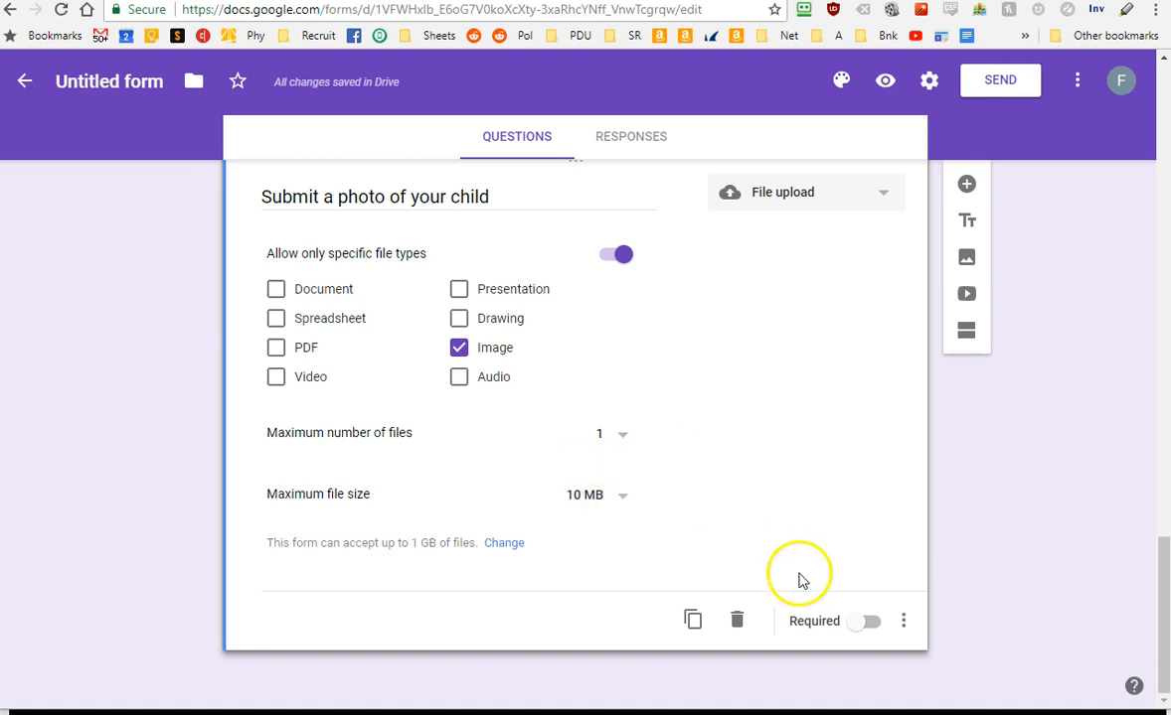
Step: Add a linear scale question "On a scale from 1 to 5, how much did you like the show with 5 being most and 1 being least"
{"action": "left_click", "coordinate": [967, 189]}
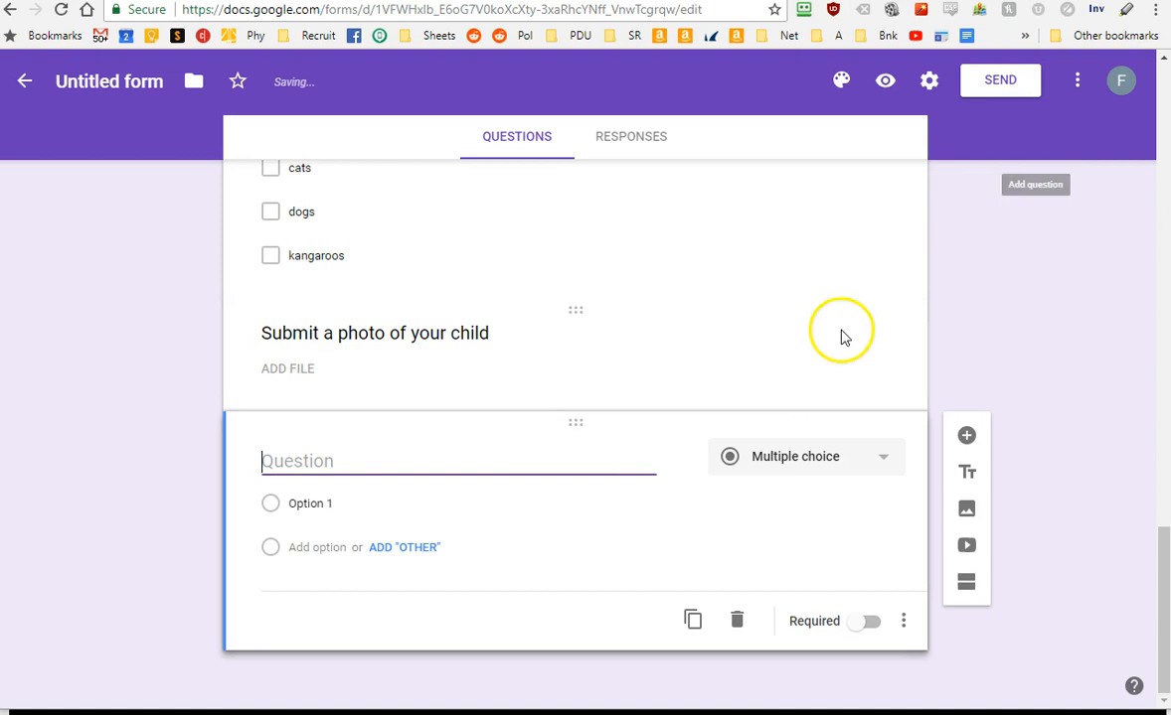
{"action": "left_click", "coordinate": [802, 451]}
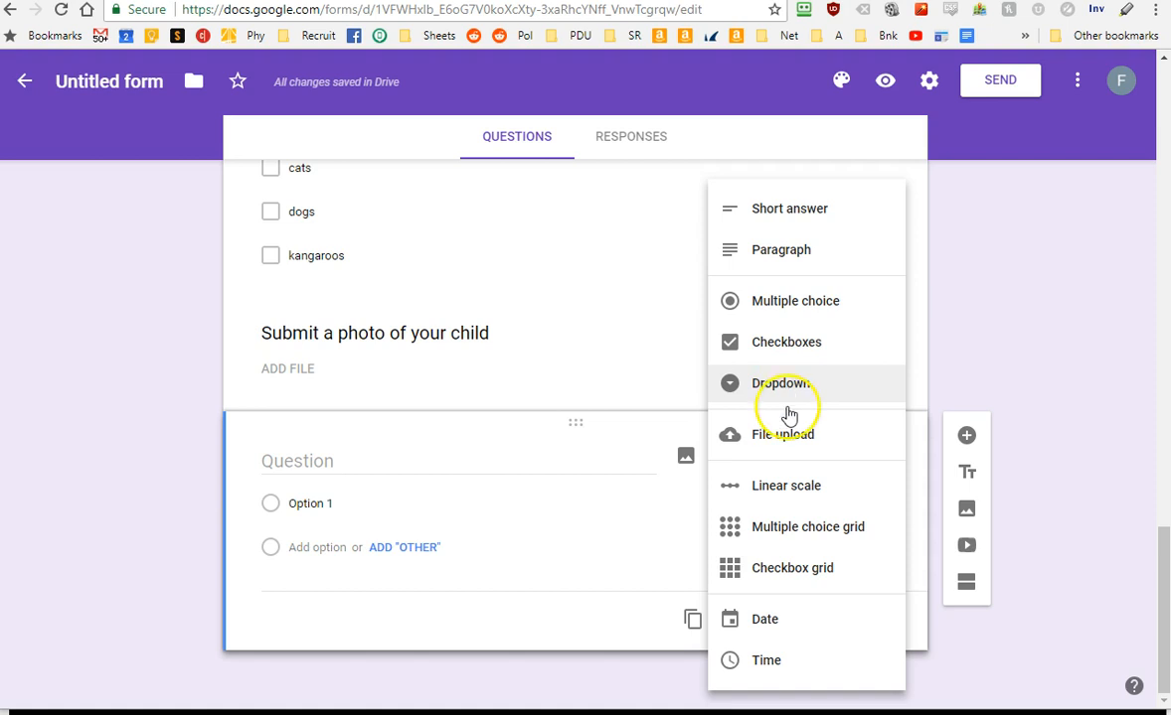
{"action": "left_click", "coordinate": [794, 494]}
{"action": "left_click", "coordinate": [397, 461]}
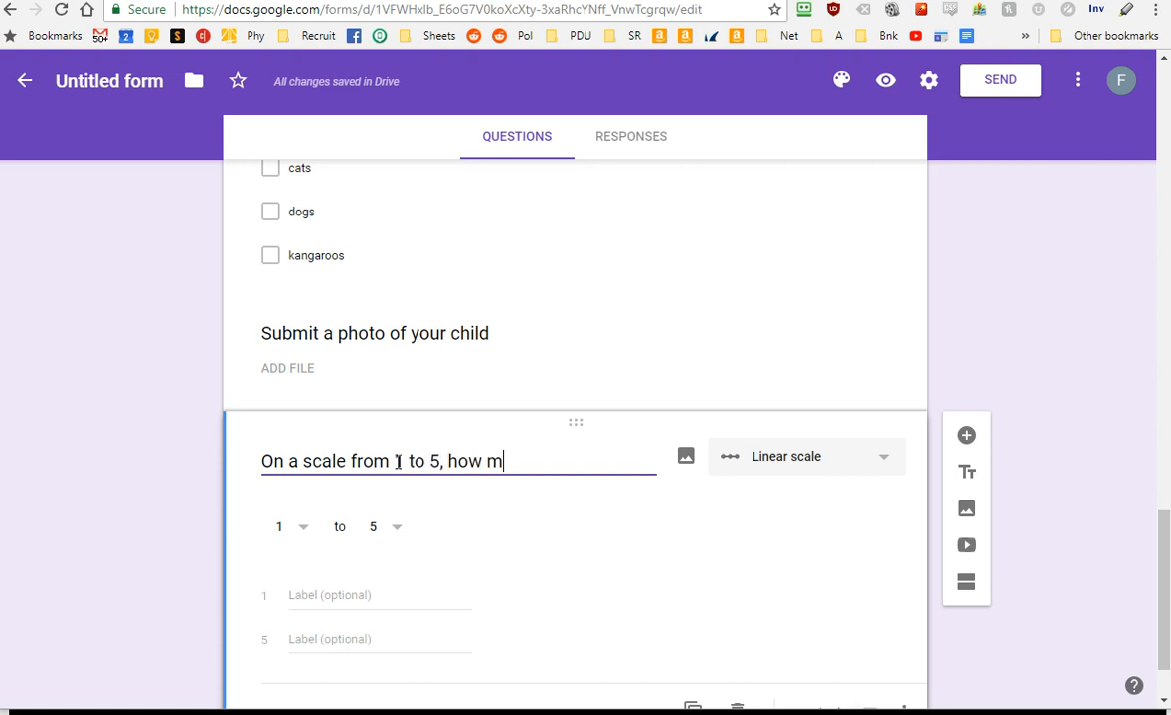
{"action": "type", "text": "the show with 5 being most and 1 being least"}
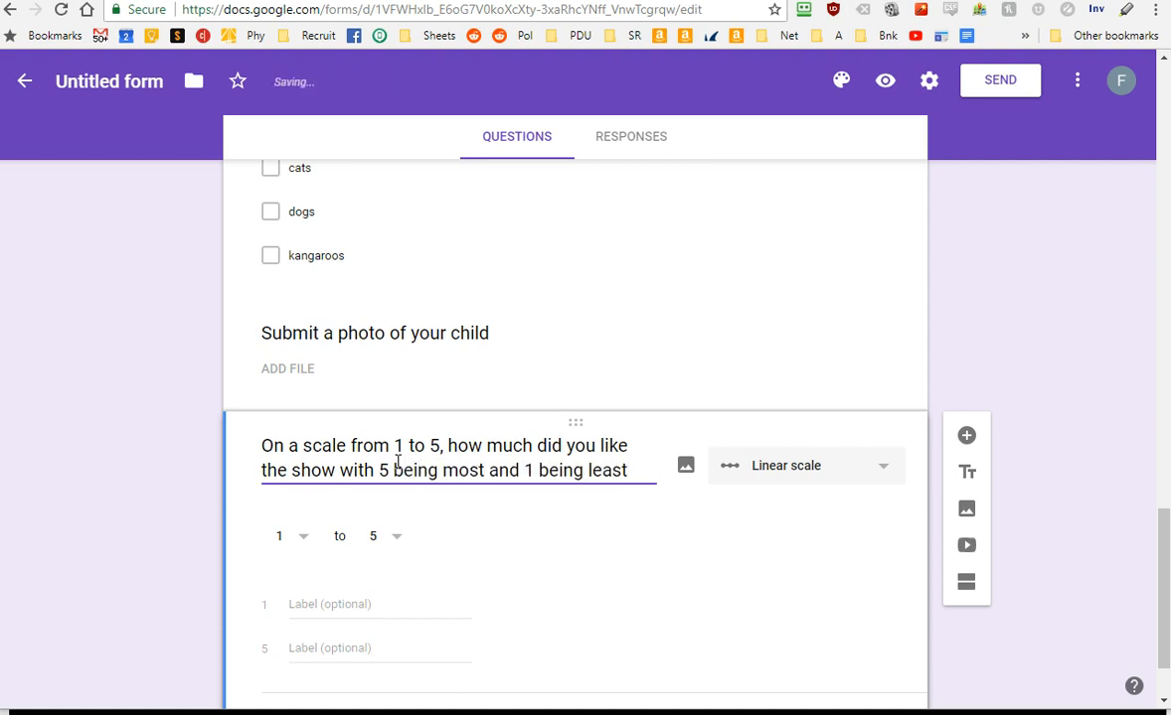
Step: Label the show rating scale "Least" at 1 and "Most" at 5
{"action": "left_click", "coordinate": [310, 606]}
{"action": "type", "text": "Least"}
{"action": "key", "text": "Tab"}
{"action": "type", "text": "Most"}
{"action": "key", "text": "Tab"}
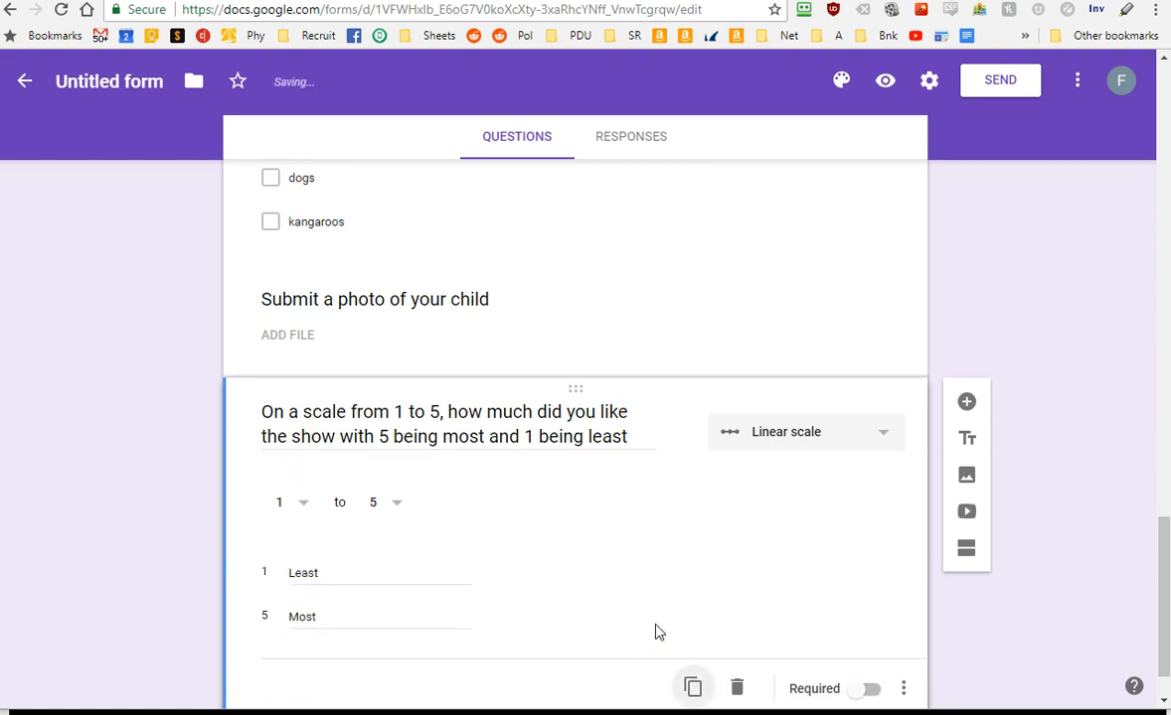
Step: Add an untitled question below the rating scale, trying the Date type before setting it to Time
{"action": "left_click", "coordinate": [966, 401]}
{"action": "left_click", "coordinate": [834, 460]}
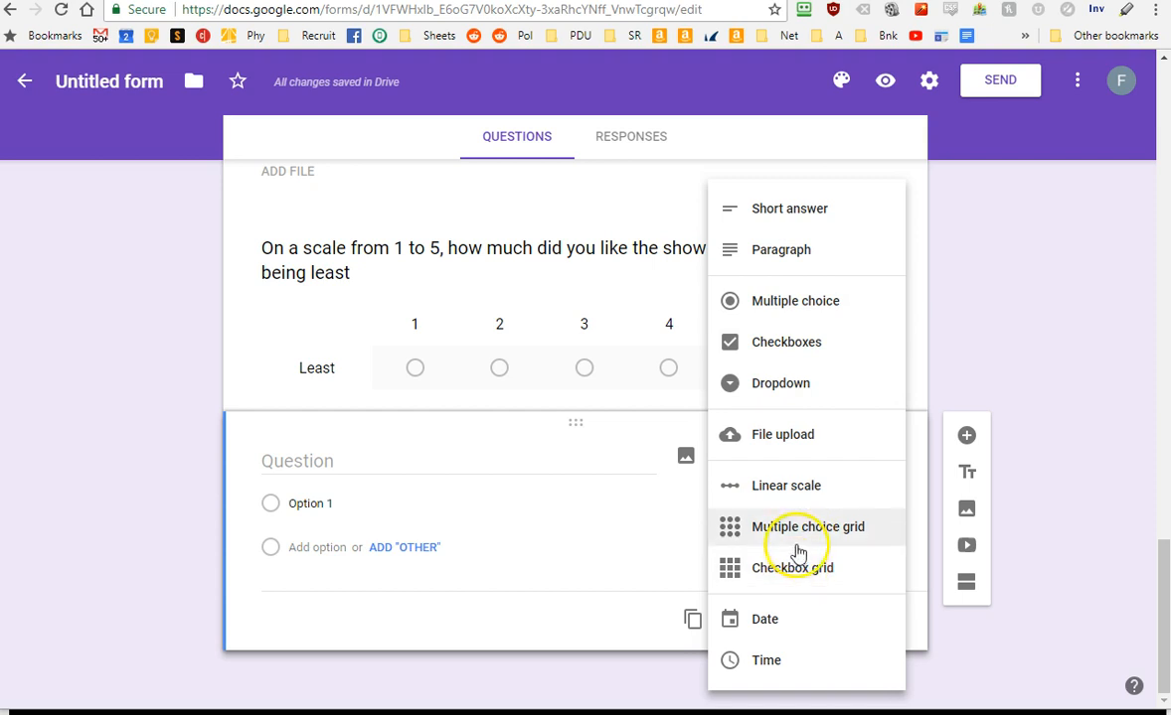
{"action": "left_click", "coordinate": [783, 623]}
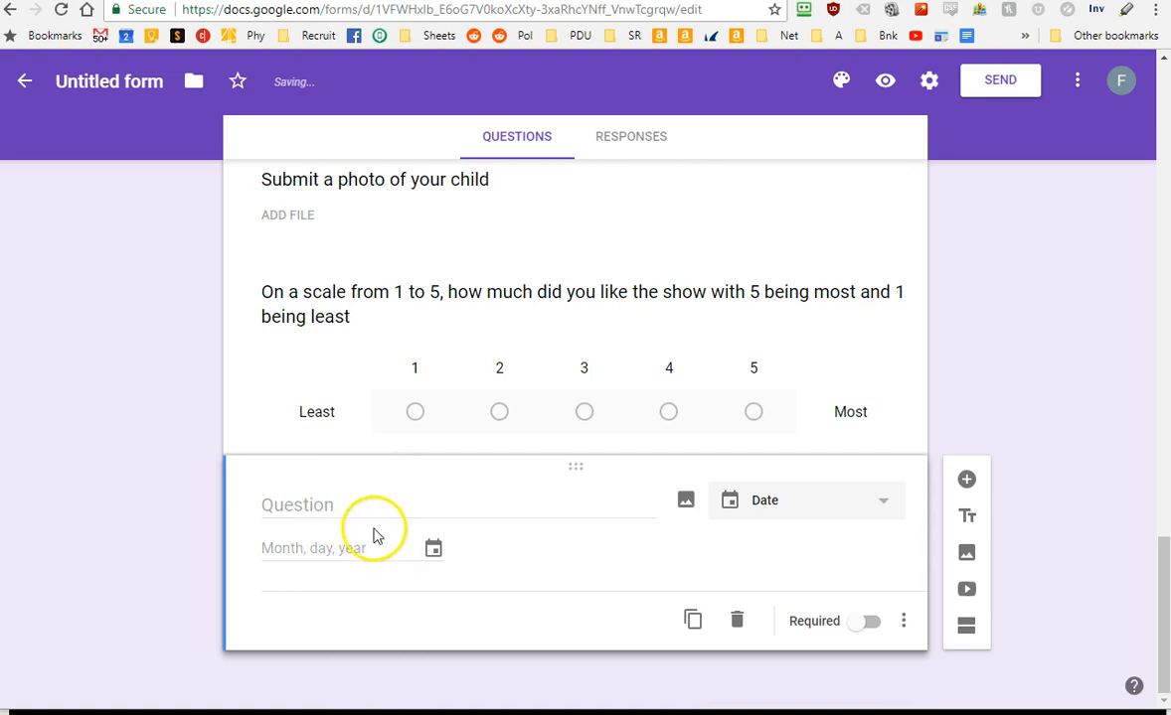
{"action": "left_click", "coordinate": [311, 510]}
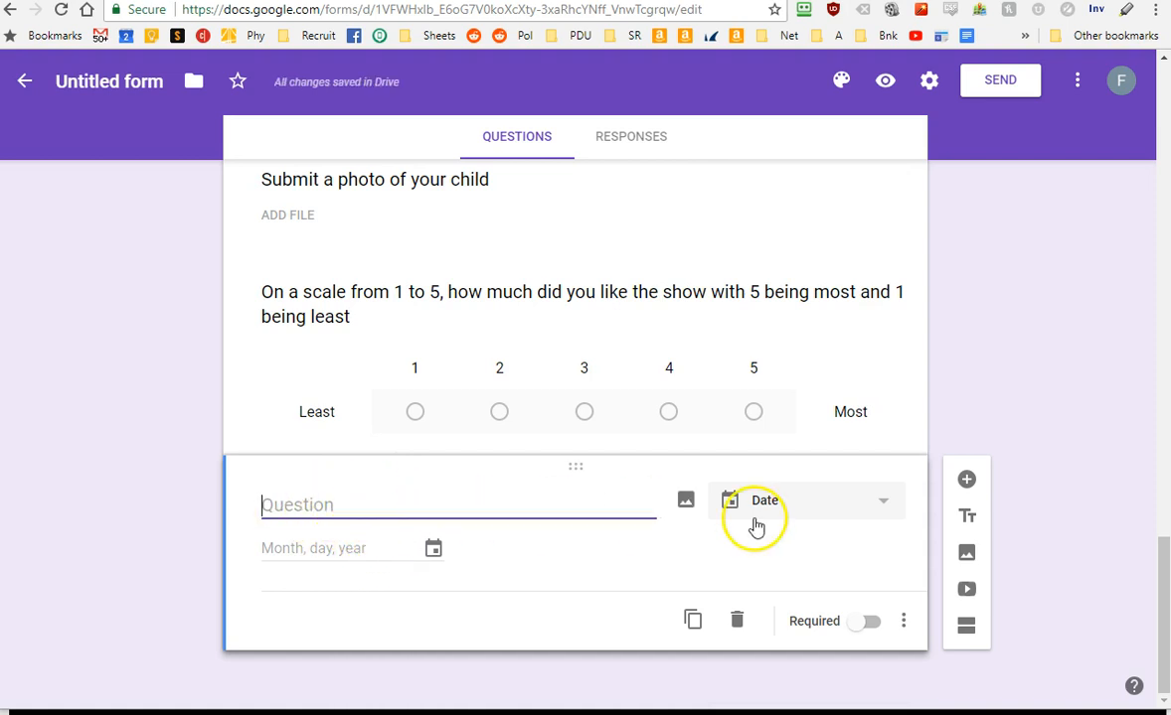
{"action": "left_click", "coordinate": [348, 553]}
{"action": "left_click", "coordinate": [795, 497]}
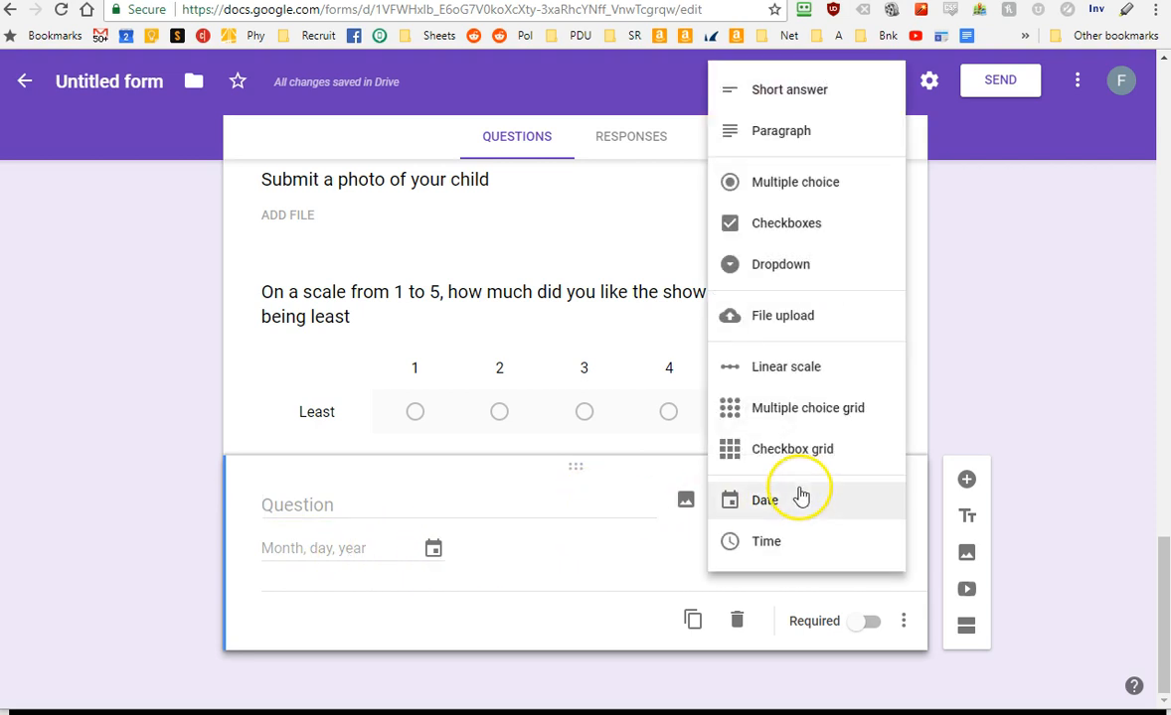
{"action": "left_click", "coordinate": [800, 539]}
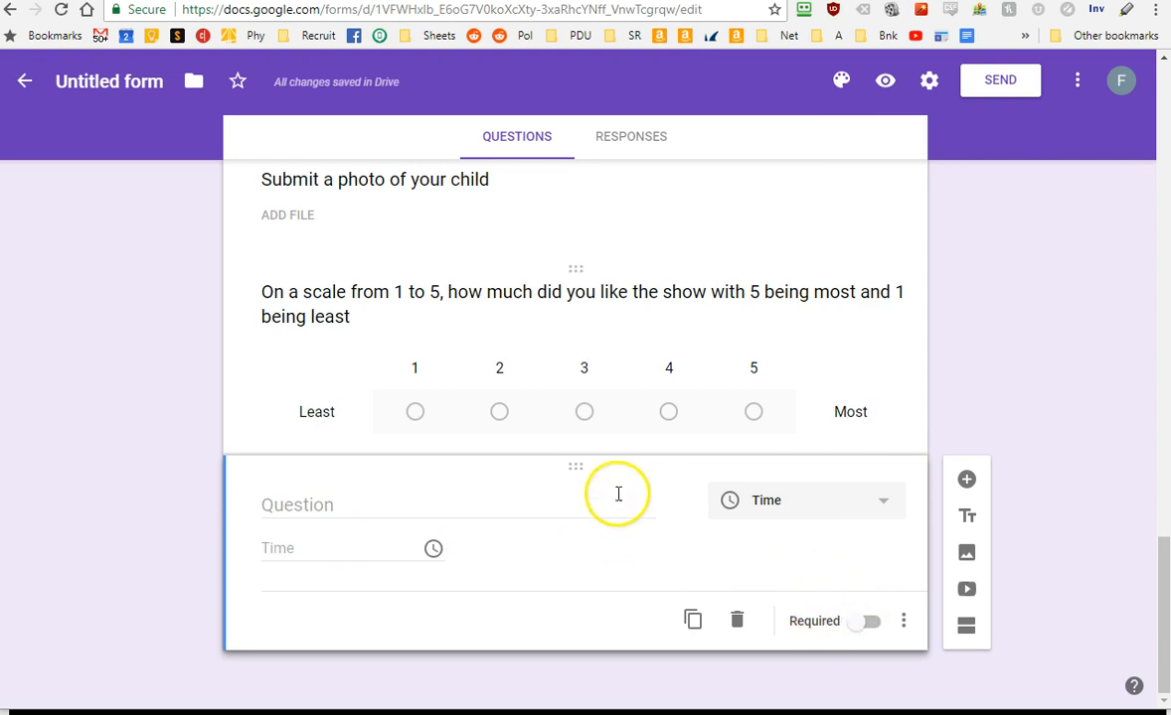
Step: Check the form's responses page and return to the questions
{"action": "scroll", "coordinate": [735, 501], "scroll_direction": "up", "scroll_amount": 20}
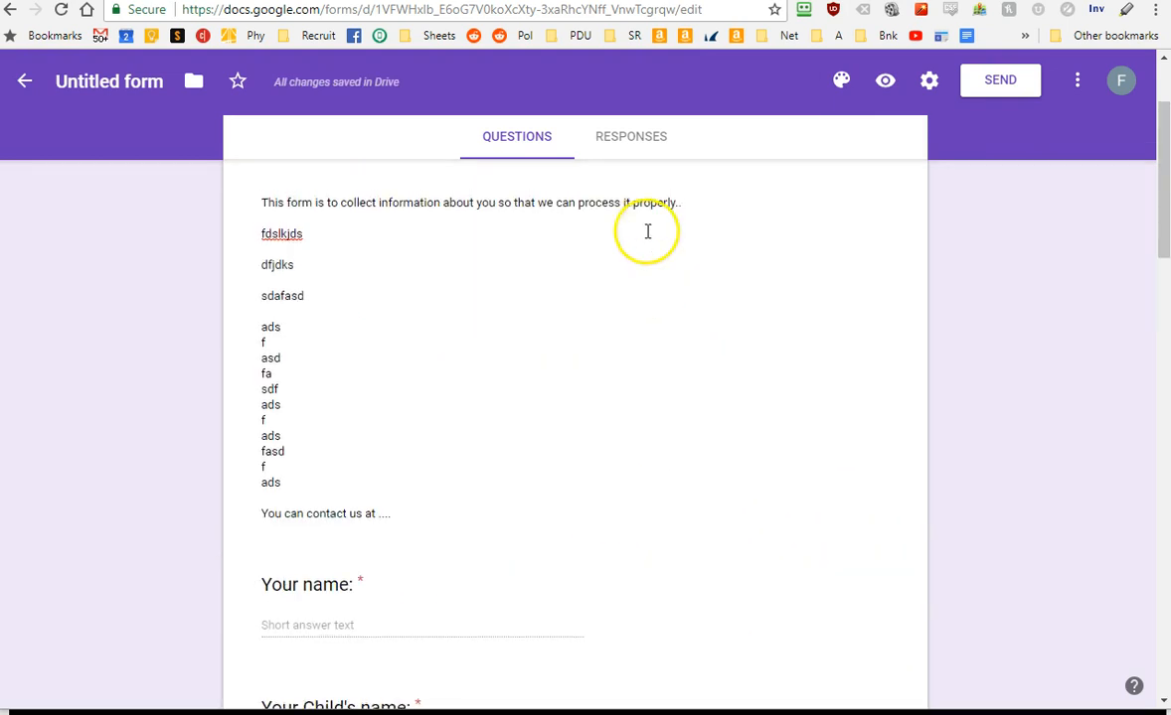
{"action": "left_click", "coordinate": [634, 157]}
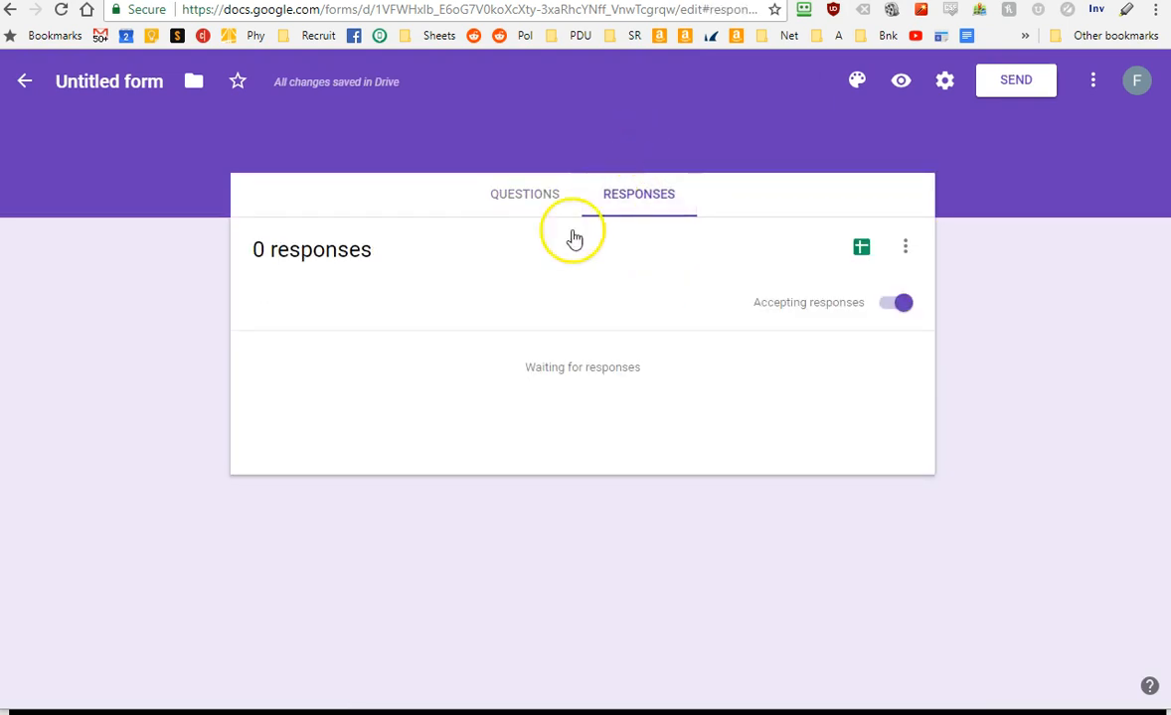
{"action": "left_click", "coordinate": [512, 199]}
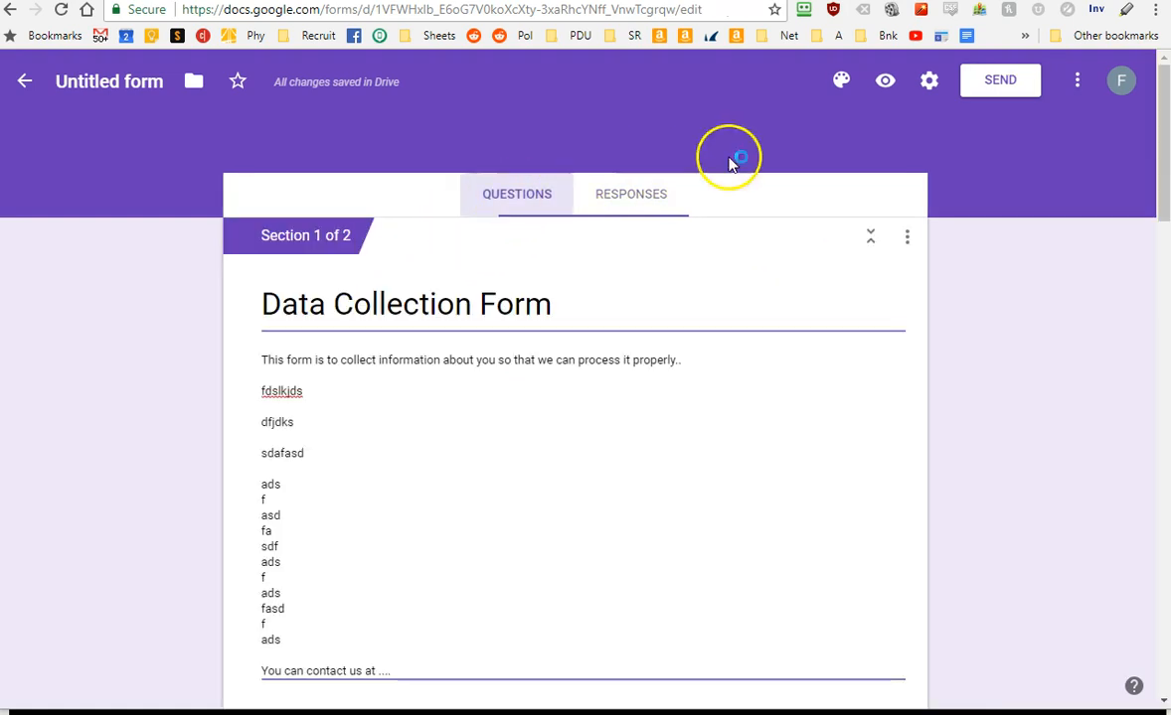
Step: Preview the form as respondents see it, copy its web address, and return to the form editor
{"action": "left_click", "coordinate": [888, 84]}
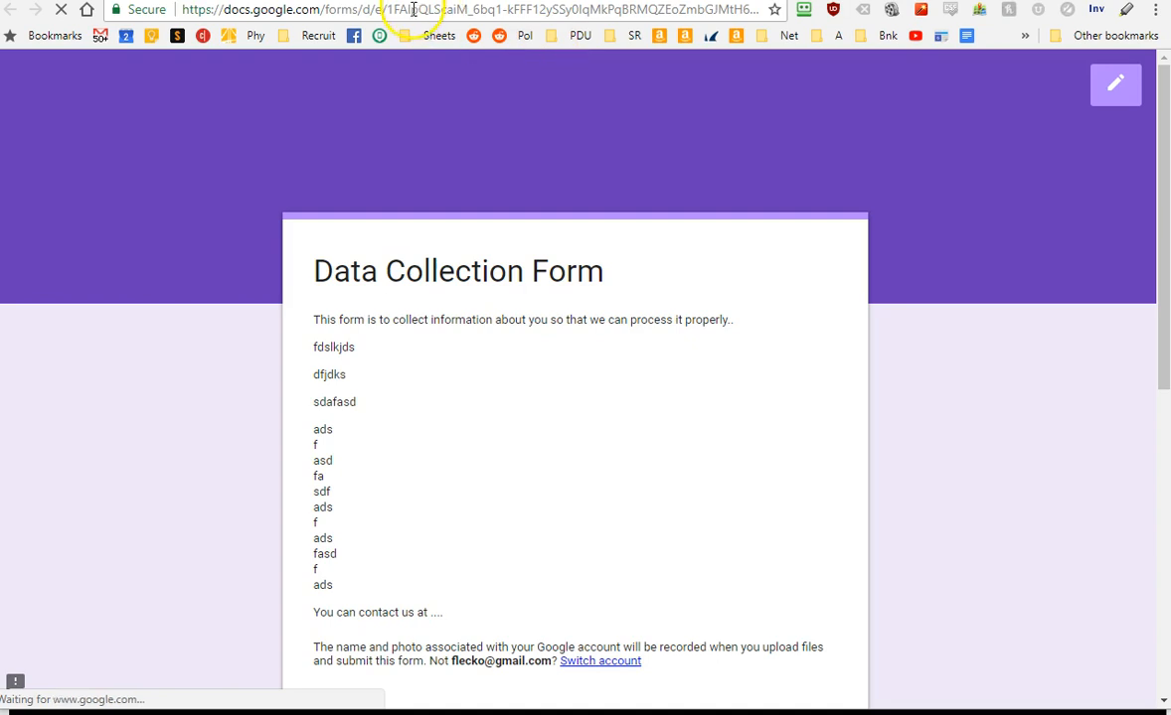
{"action": "left_click", "coordinate": [414, 10]}
{"action": "right_click", "coordinate": [413, 10]}
{"action": "left_click", "coordinate": [449, 74]}
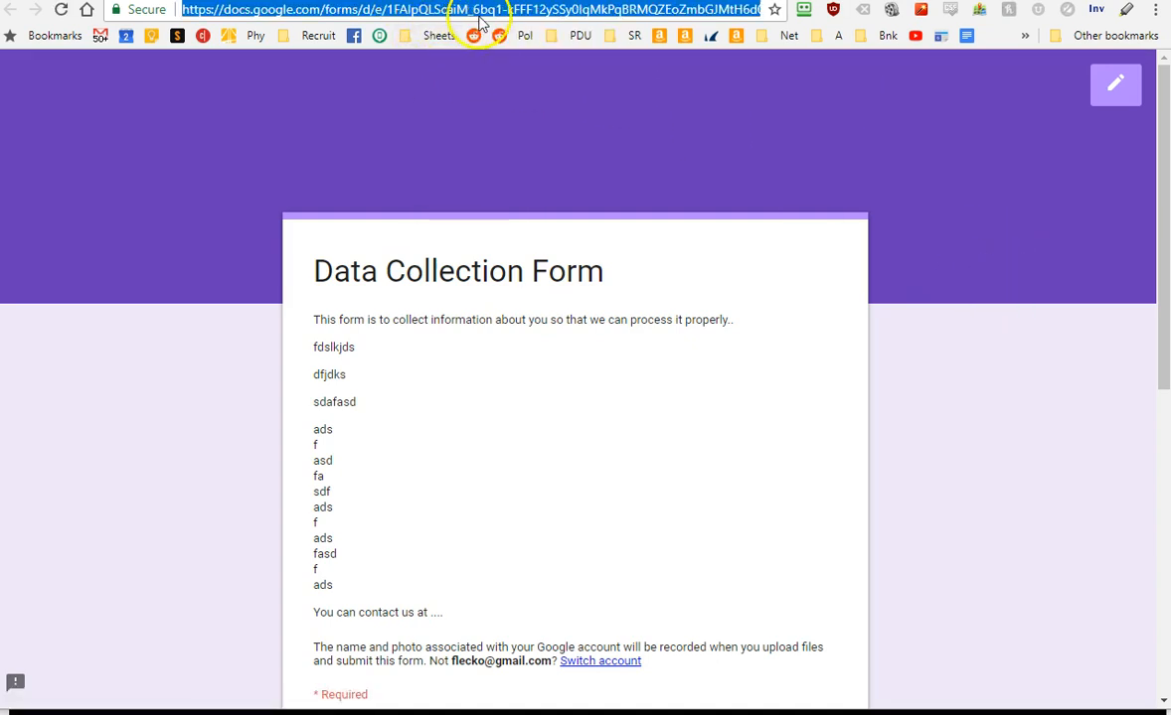
{"action": "left_click", "coordinate": [334, 0]}
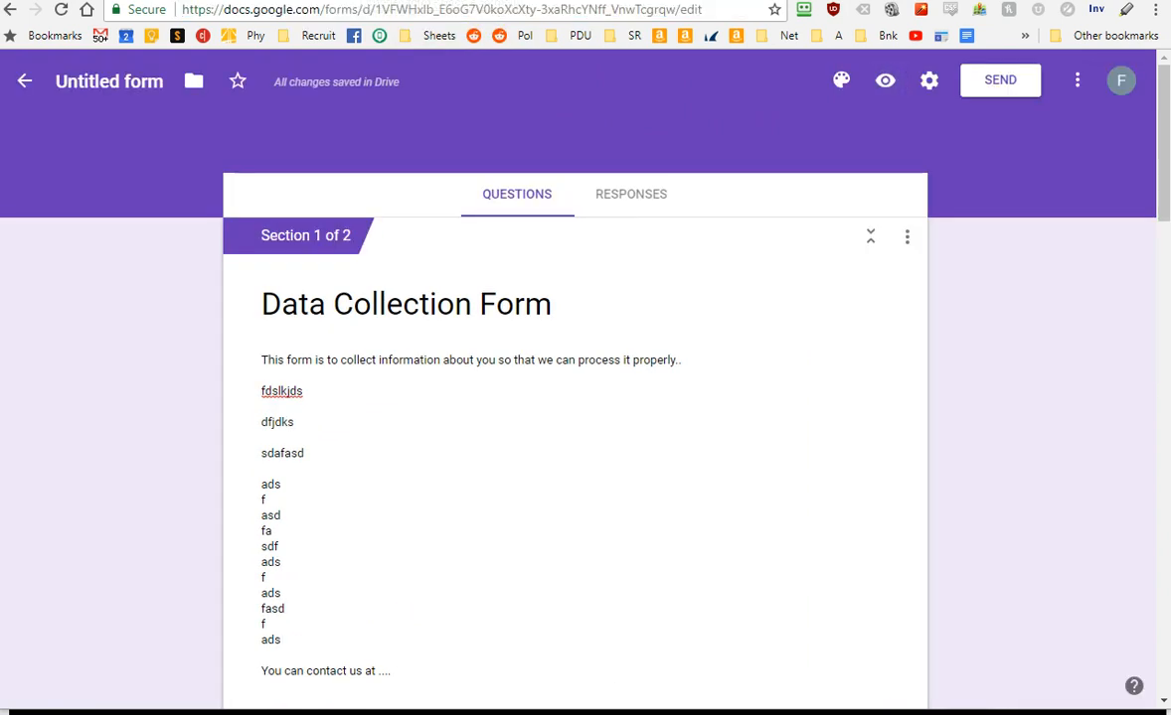
Step: Enable email notifications for new responses to the form
{"action": "left_click", "coordinate": [629, 199]}
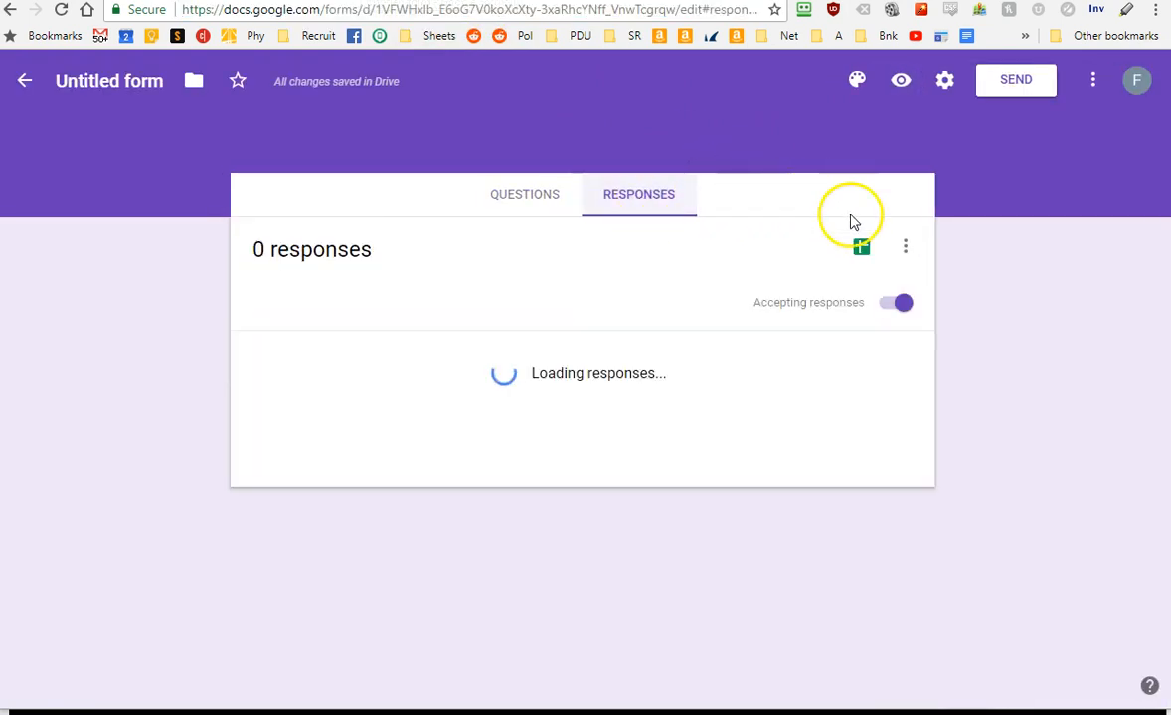
{"action": "left_click", "coordinate": [902, 247]}
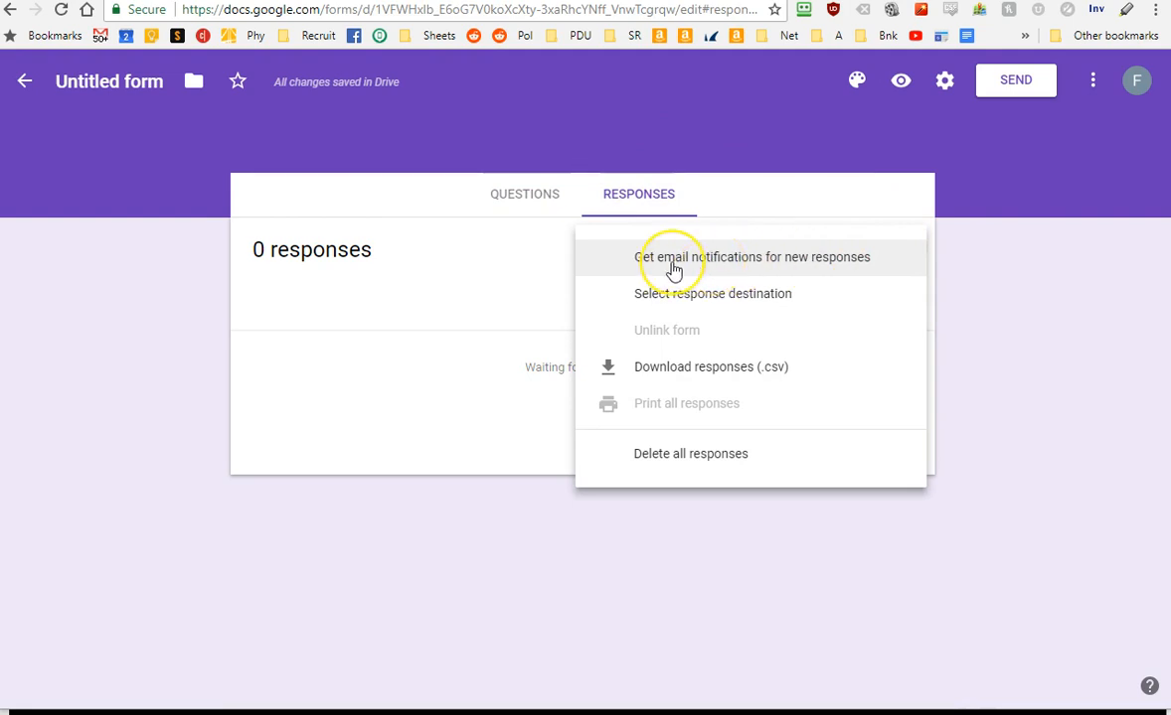
{"action": "left_click", "coordinate": [642, 269]}
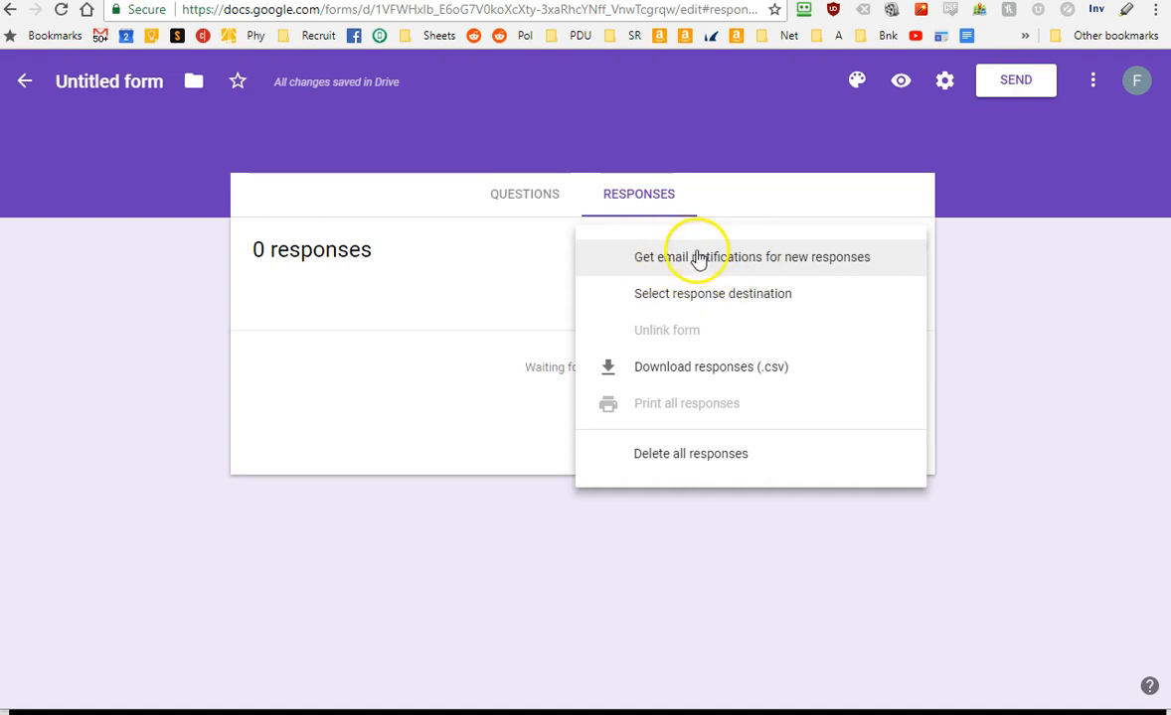
{"action": "left_click", "coordinate": [637, 261]}
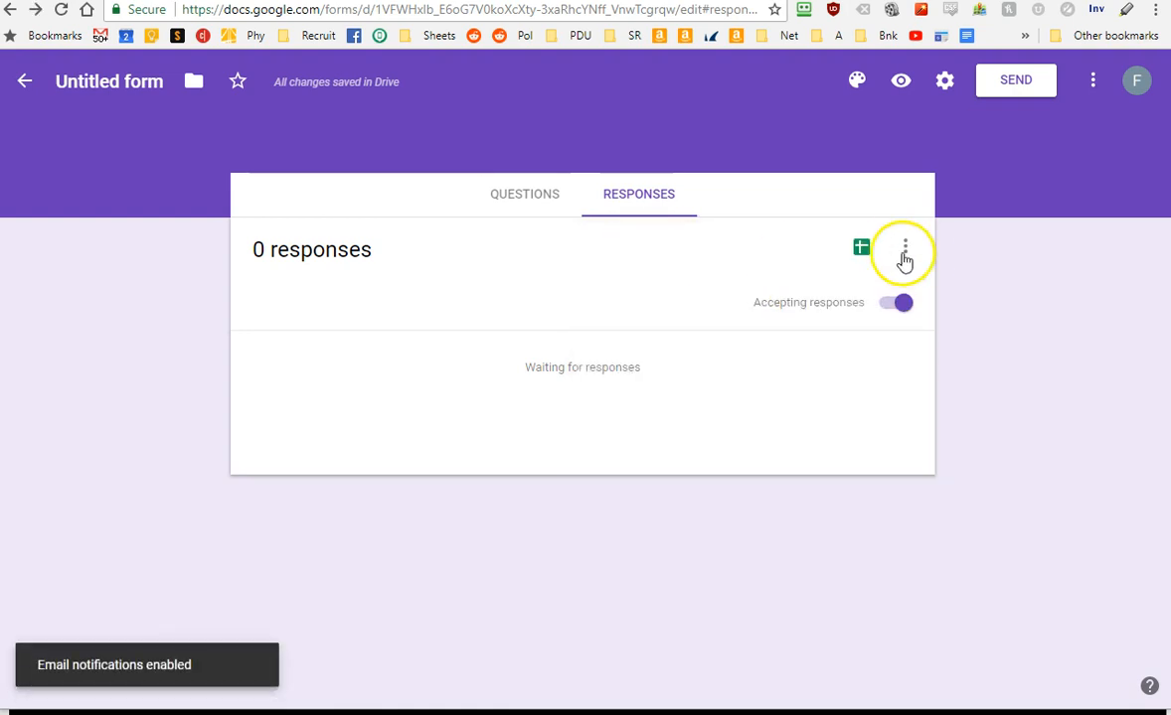
{"action": "left_click", "coordinate": [904, 251]}
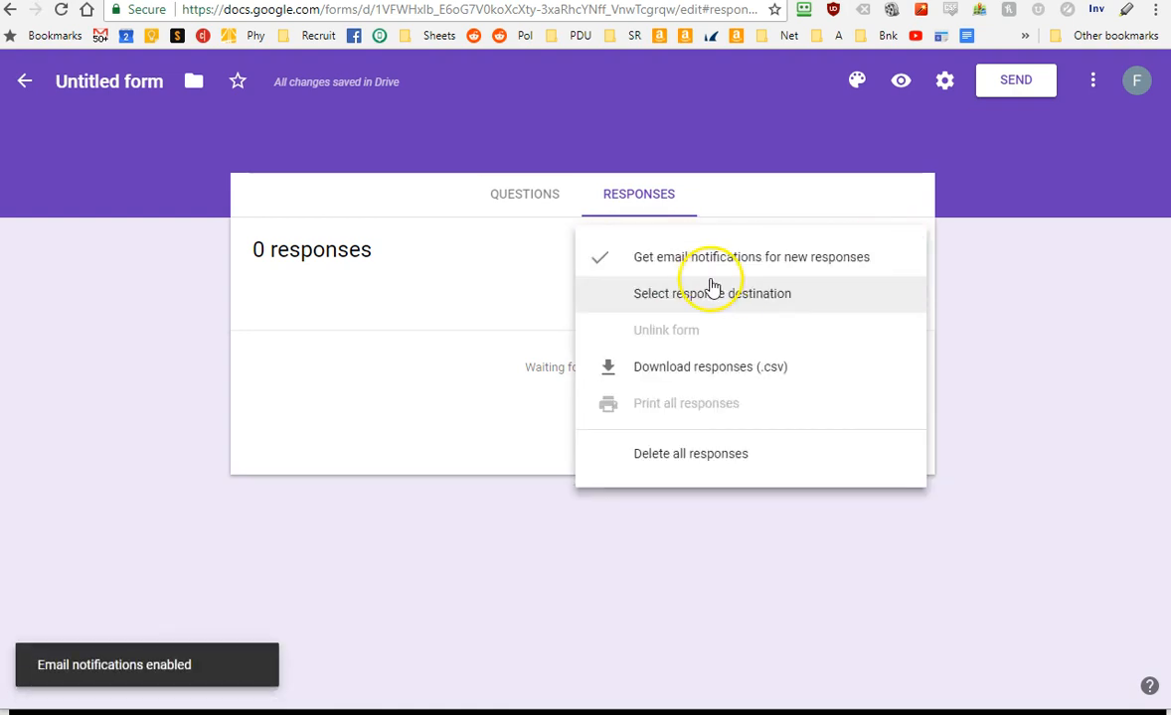
{"action": "left_click", "coordinate": [969, 287]}
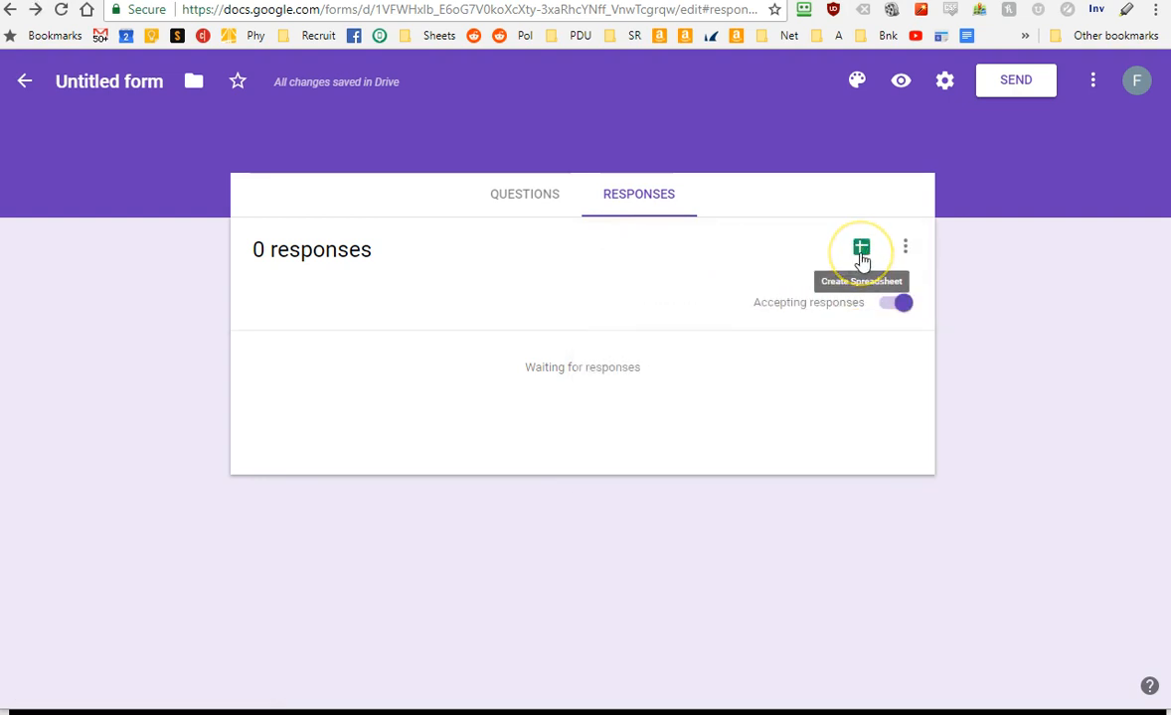
{"action": "left_click", "coordinate": [861, 248]}
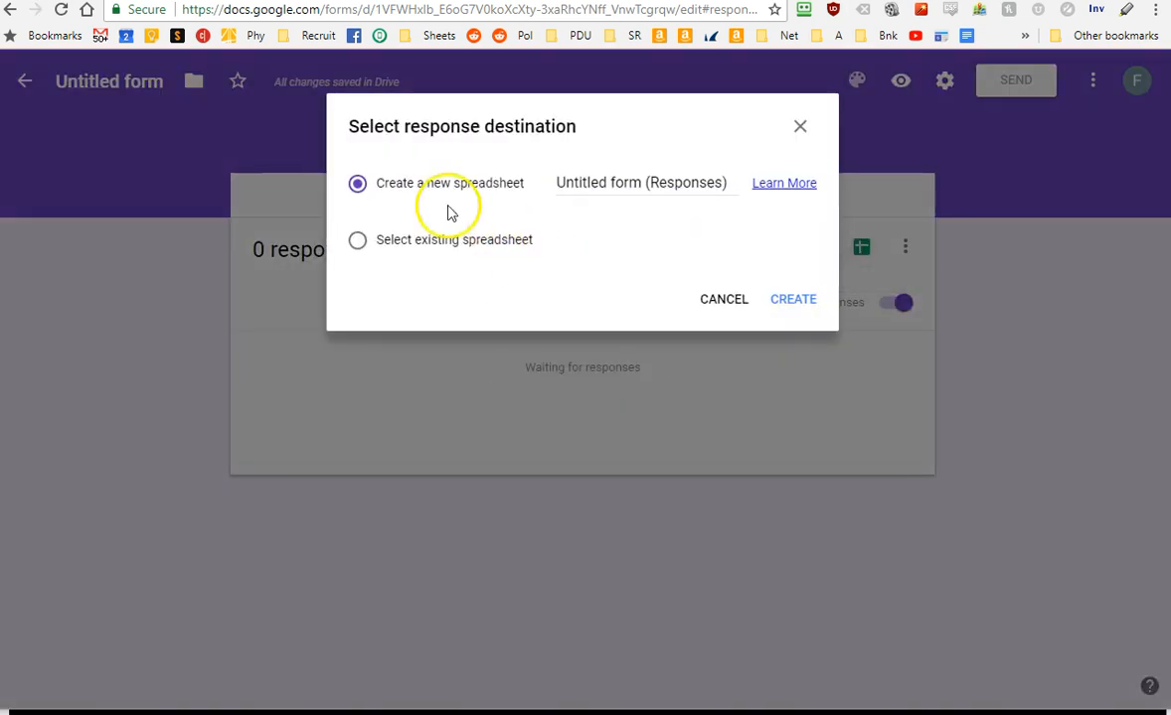
{"action": "left_click_drag", "start_coordinate": [641, 185], "coordinate": [510, 191]}
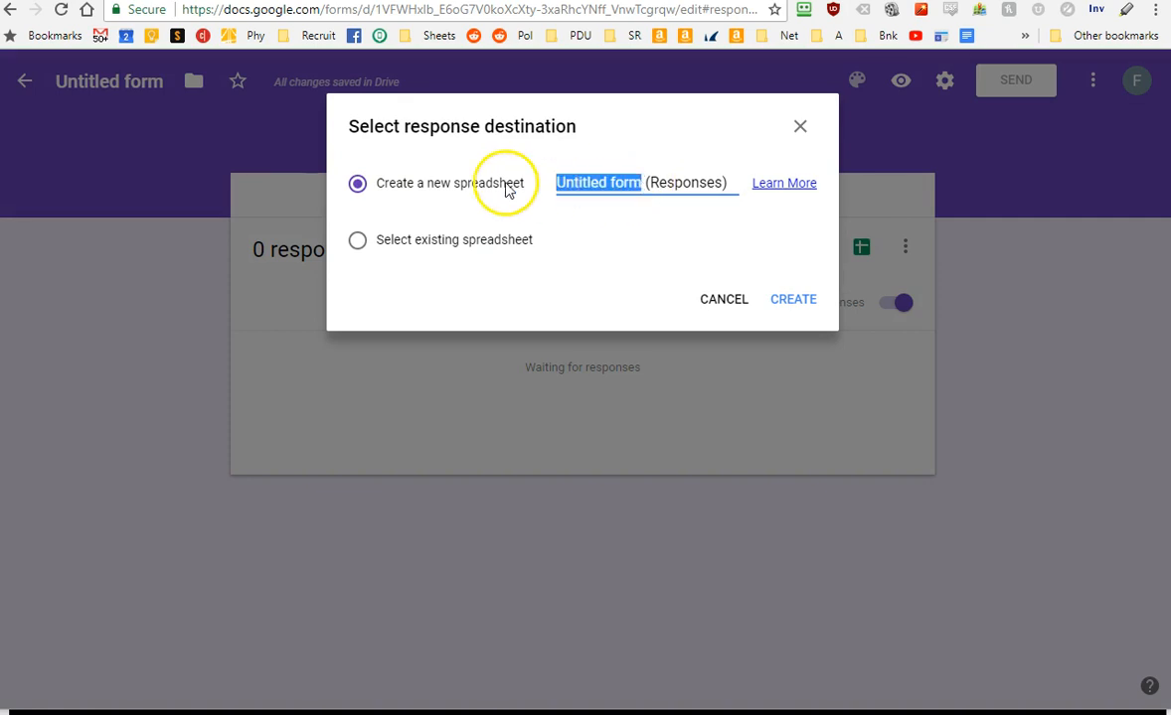
{"action": "left_click", "coordinate": [731, 300]}
Step: Rename the untitled form file "Data Collection Form" by copying the title from the form's heading
{"action": "left_click", "coordinate": [497, 211]}
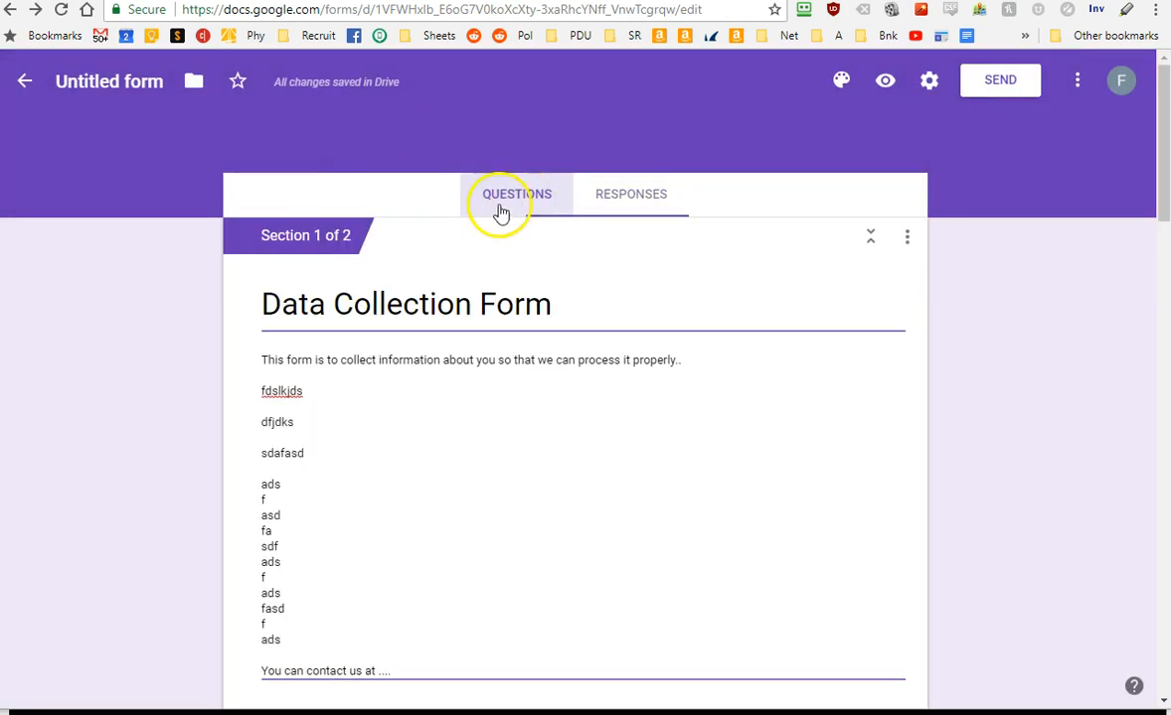
{"action": "triple_click", "coordinate": [412, 295]}
{"action": "right_click", "coordinate": [413, 295]}
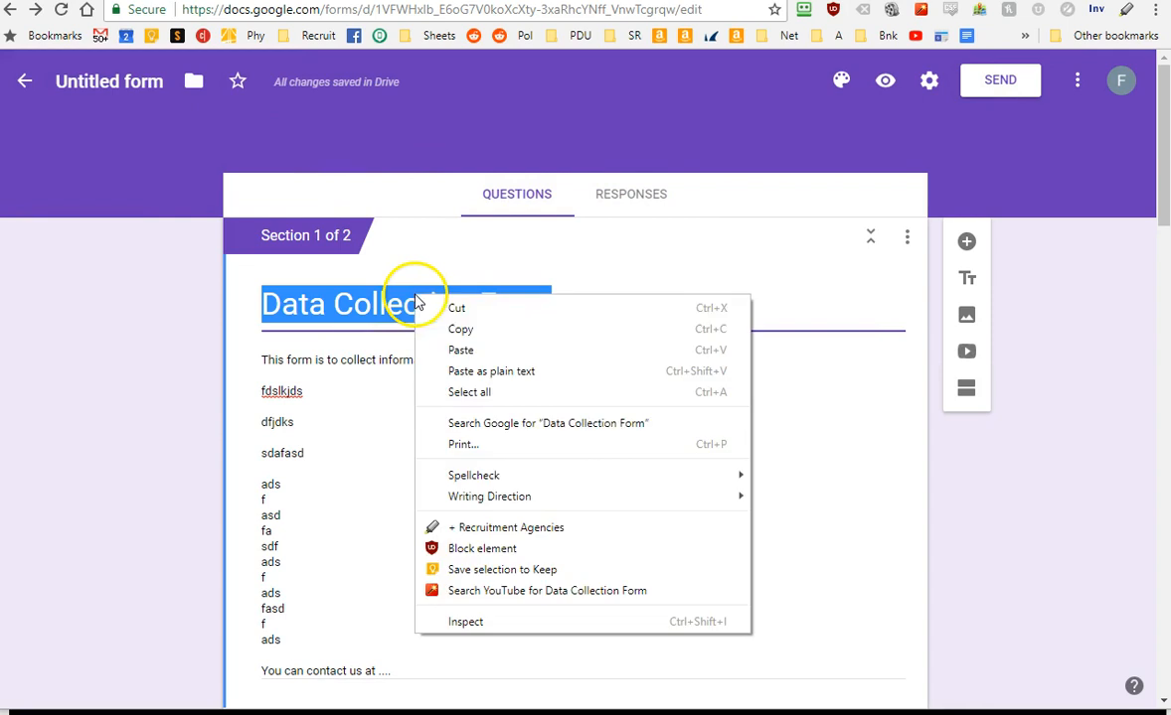
{"action": "left_click", "coordinate": [426, 328]}
{"action": "left_click", "coordinate": [116, 65]}
{"action": "key", "text": "ctrl+v"}
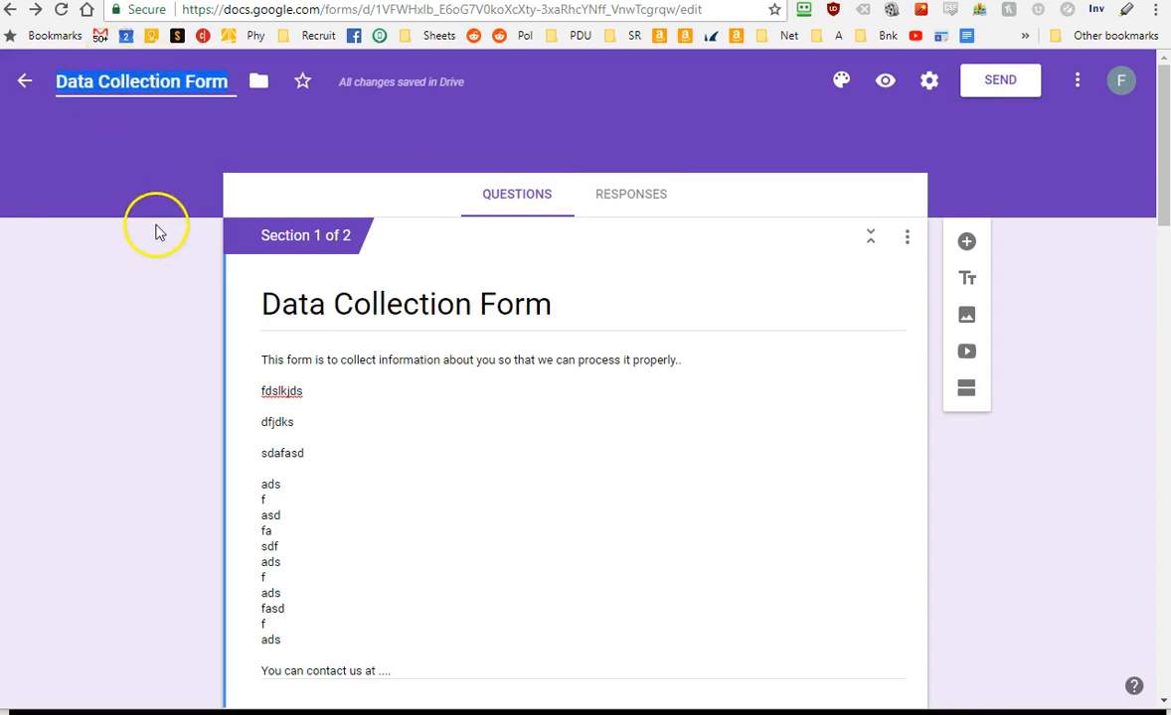
{"action": "left_click", "coordinate": [472, 303]}
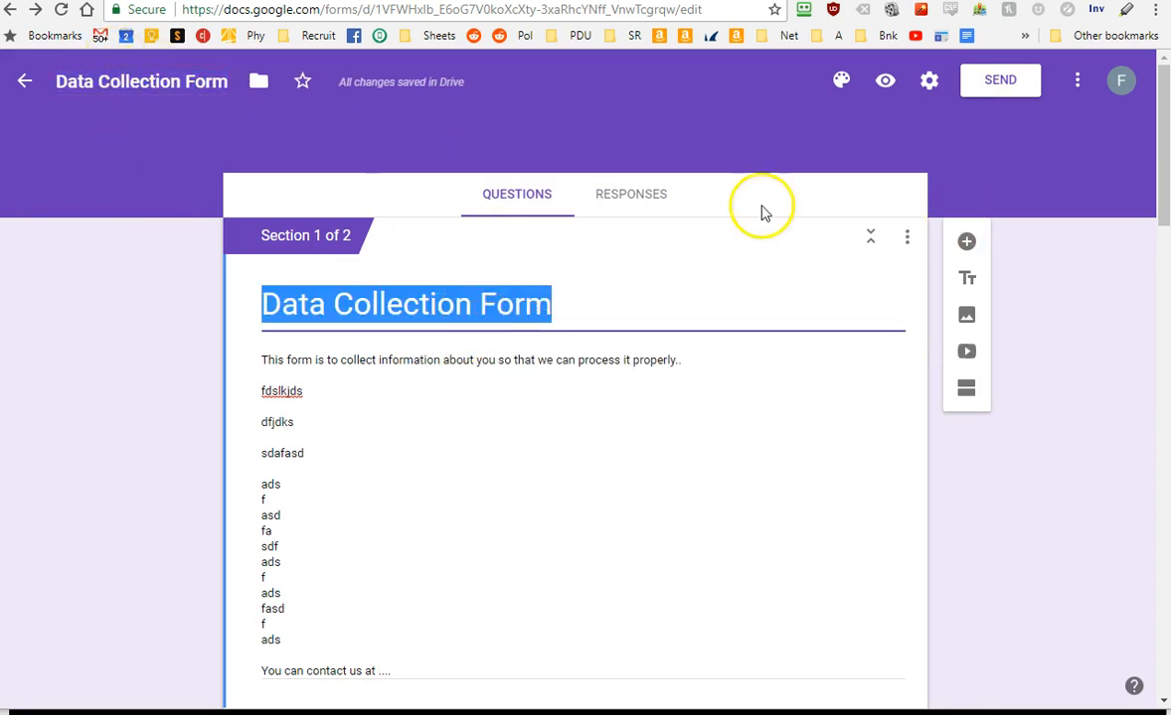
Step: Create a new spreadsheet as the destination for the form's responses, keeping the suggested name
{"action": "left_click", "coordinate": [609, 198]}
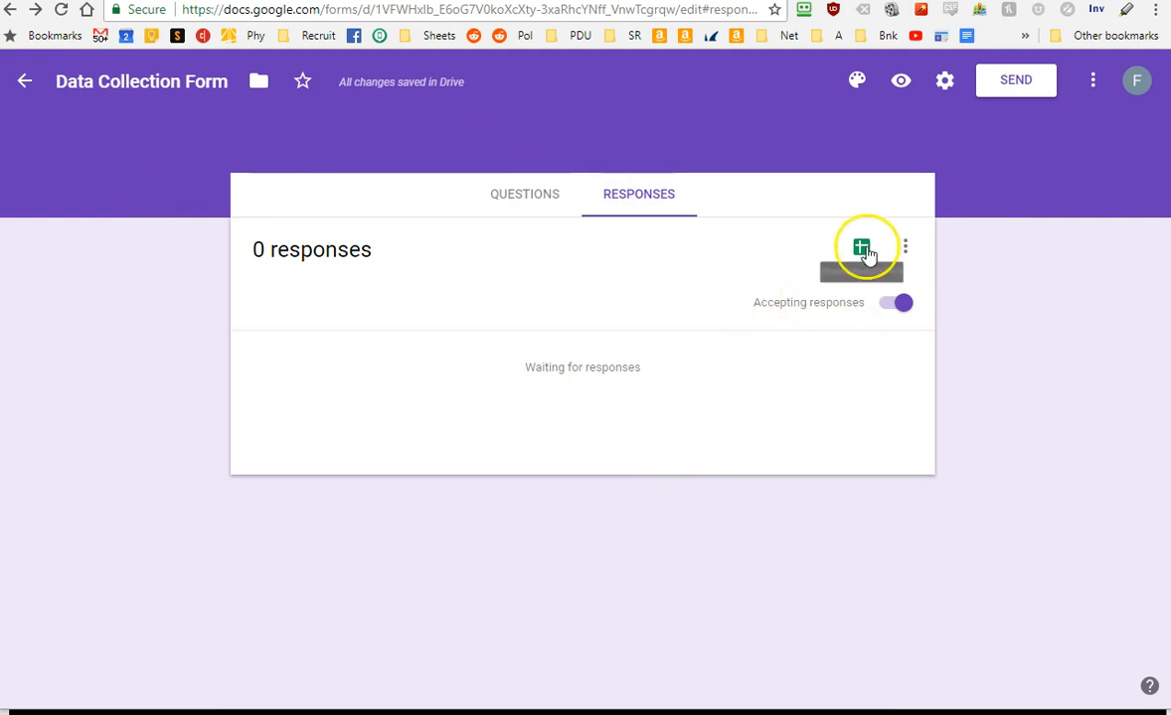
{"action": "left_click", "coordinate": [863, 249]}
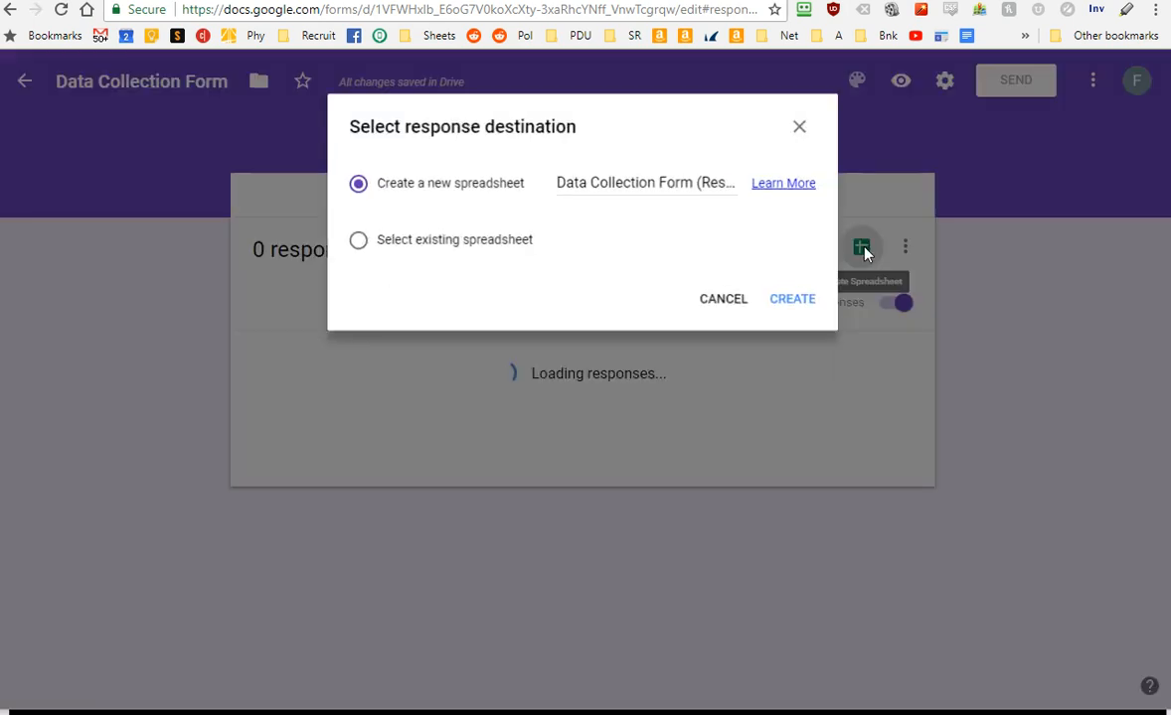
{"action": "left_click", "coordinate": [792, 300]}
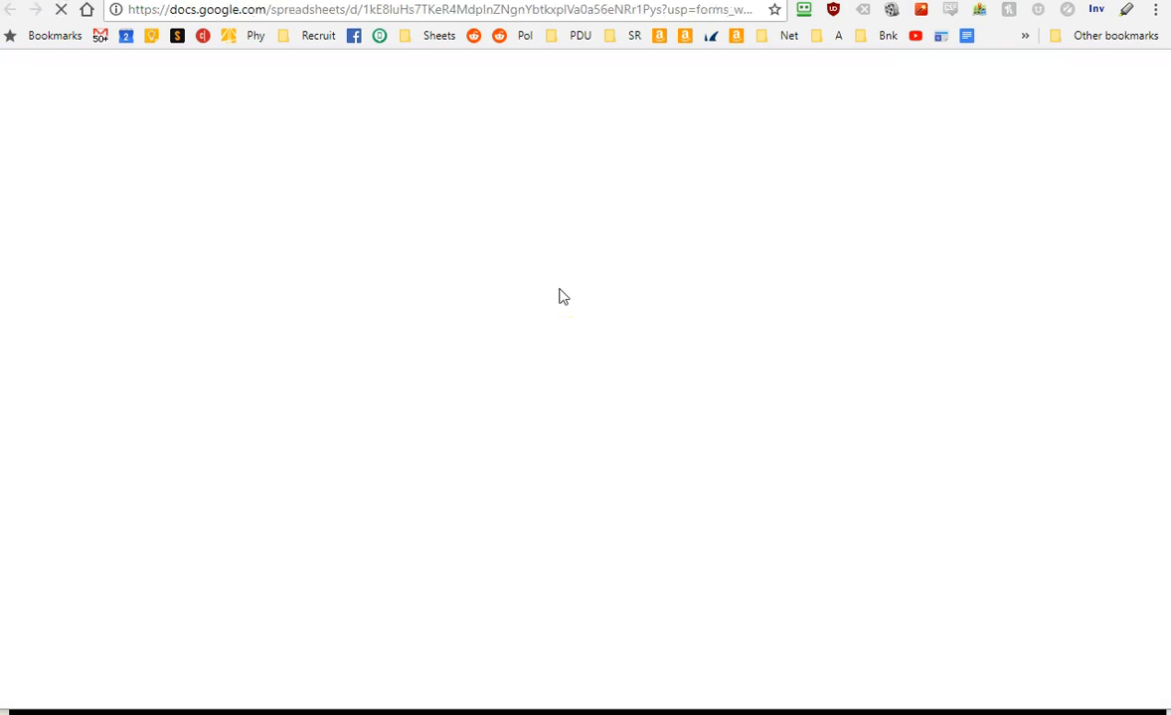
Step: View the response spreadsheet's sharing options without adding anyone, and copy the spreadsheet's web address
{"action": "left_click", "coordinate": [433, 12]}
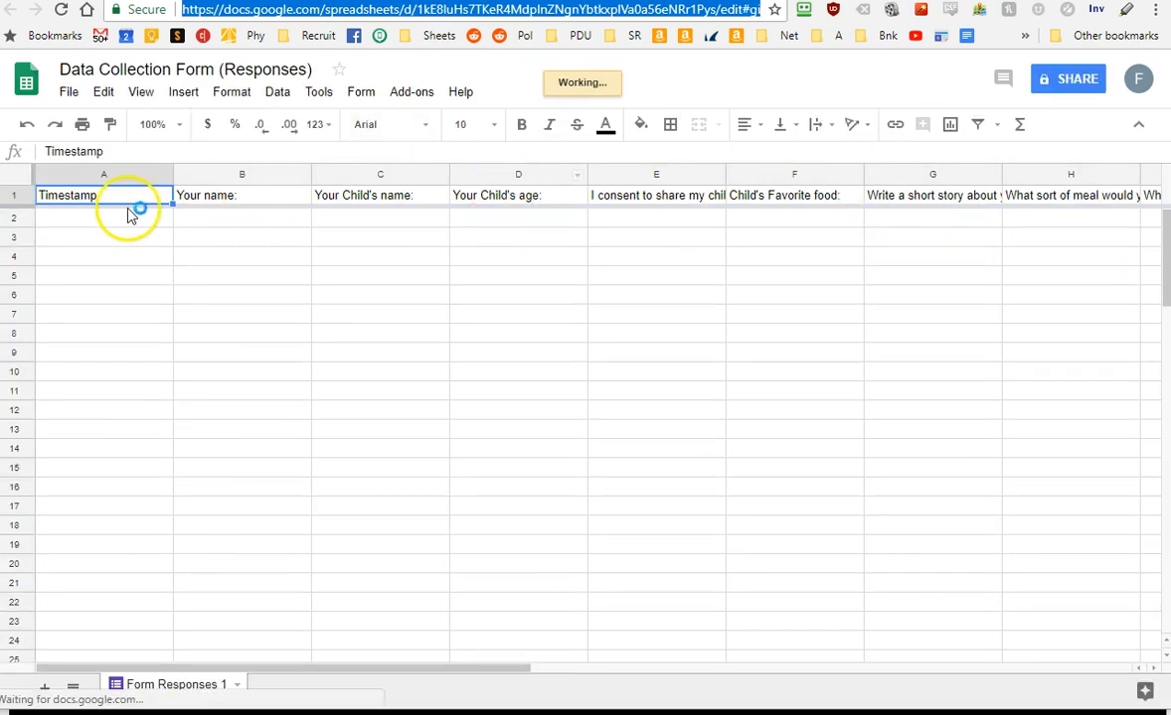
{"action": "left_click", "coordinate": [1076, 86]}
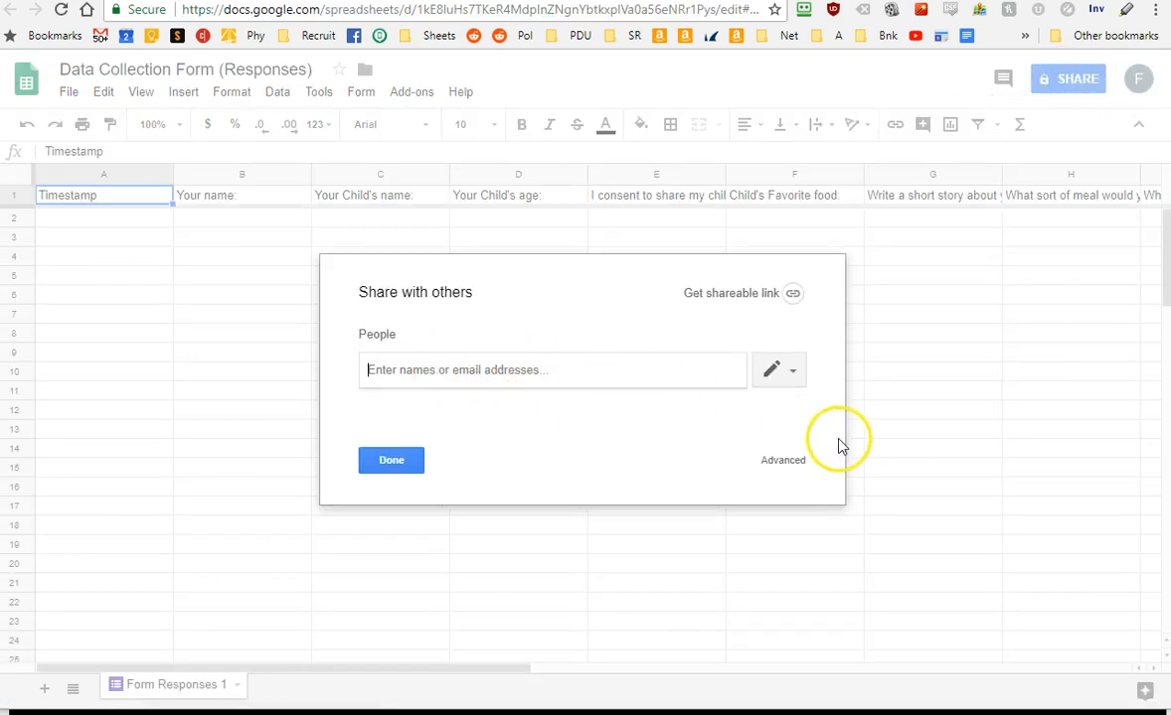
{"action": "left_click", "coordinate": [405, 470]}
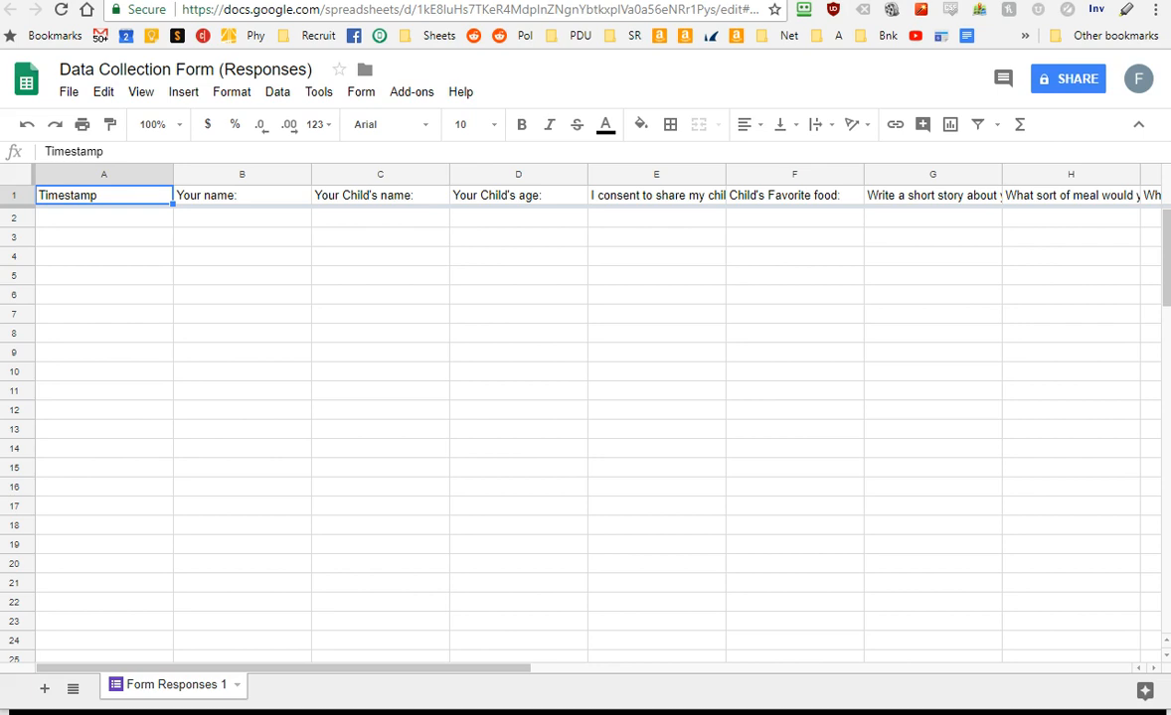
{"action": "right_click", "coordinate": [438, 18]}
{"action": "left_click", "coordinate": [462, 84]}
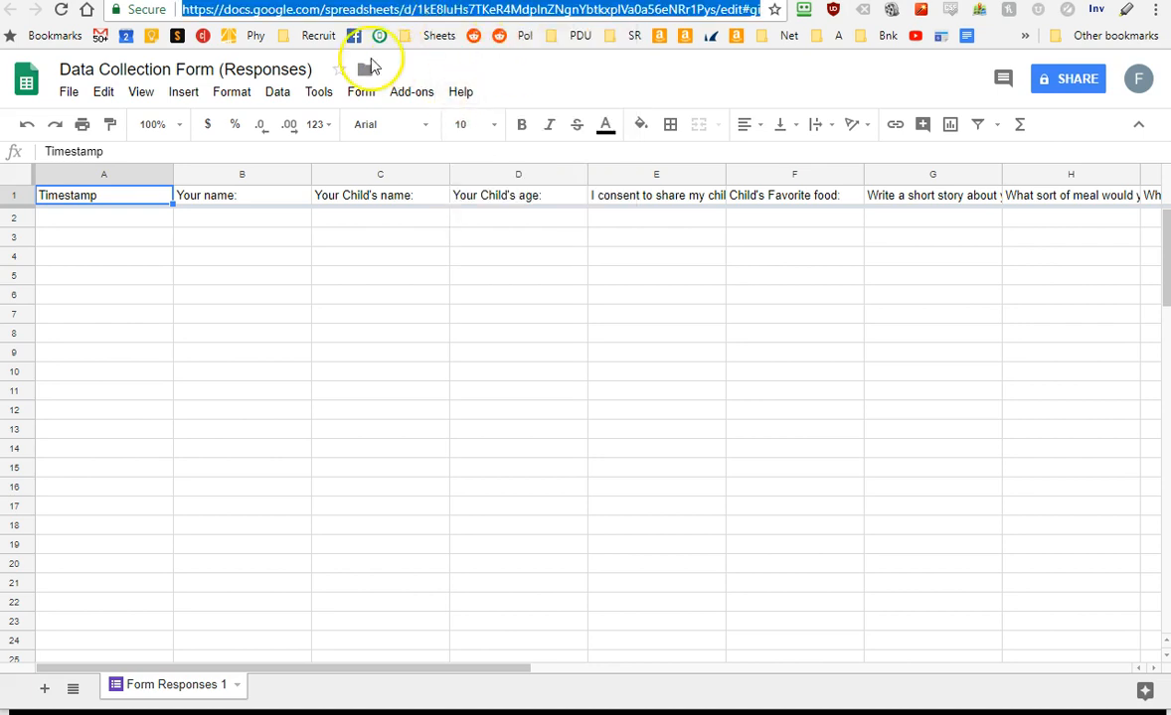
Step: Return to the form's responses and review the response options without changing any of them
{"action": "key", "text": "ctrl+shift+Tab"}
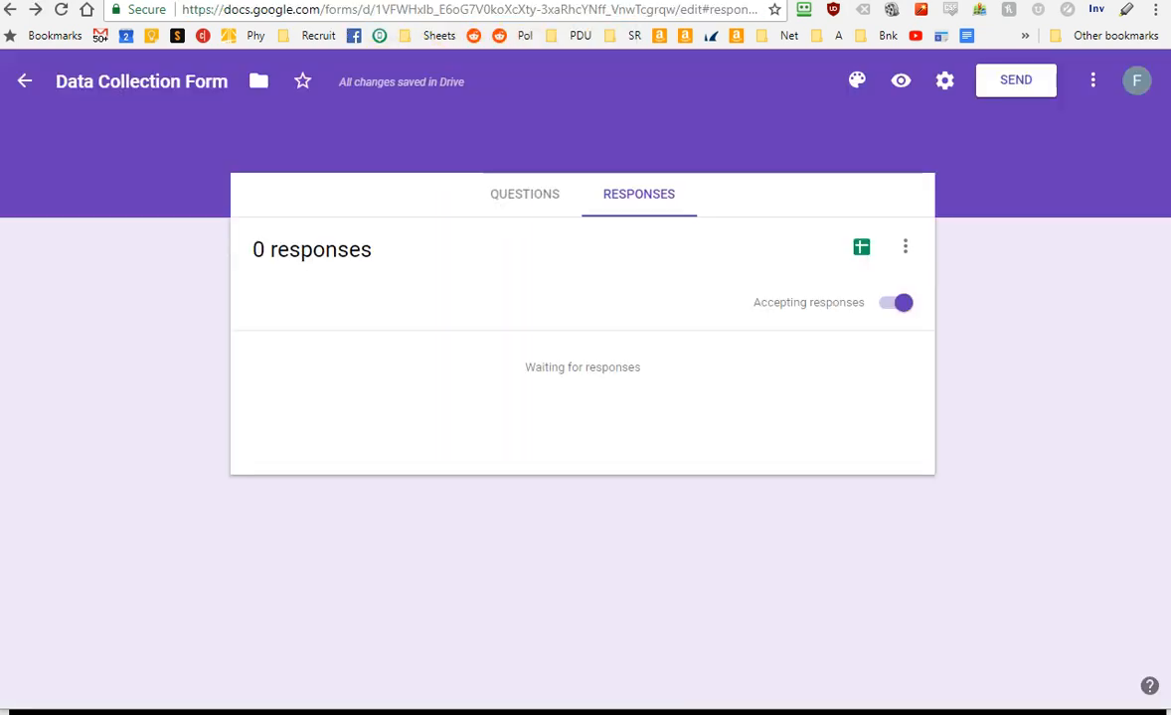
{"action": "left_click", "coordinate": [903, 250]}
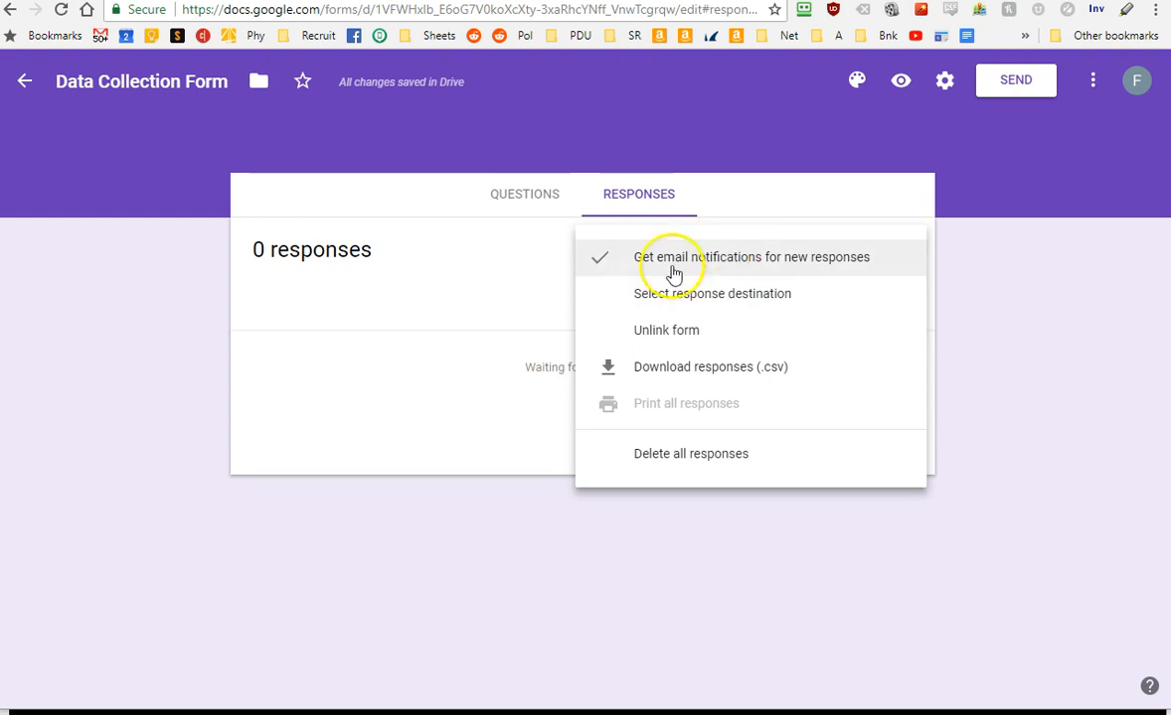
{"action": "left_click", "coordinate": [465, 282]}
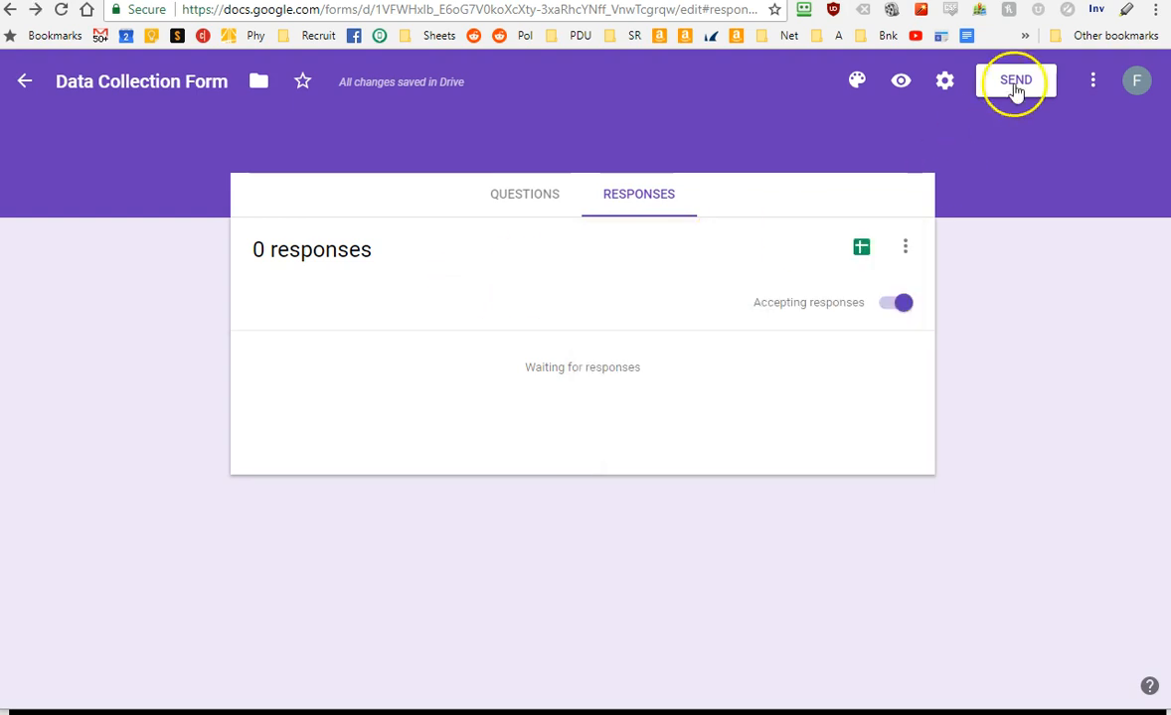
Step: Review the form's general settings, trying the Collect email addresses option and turning it back off
{"action": "left_click", "coordinate": [533, 202]}
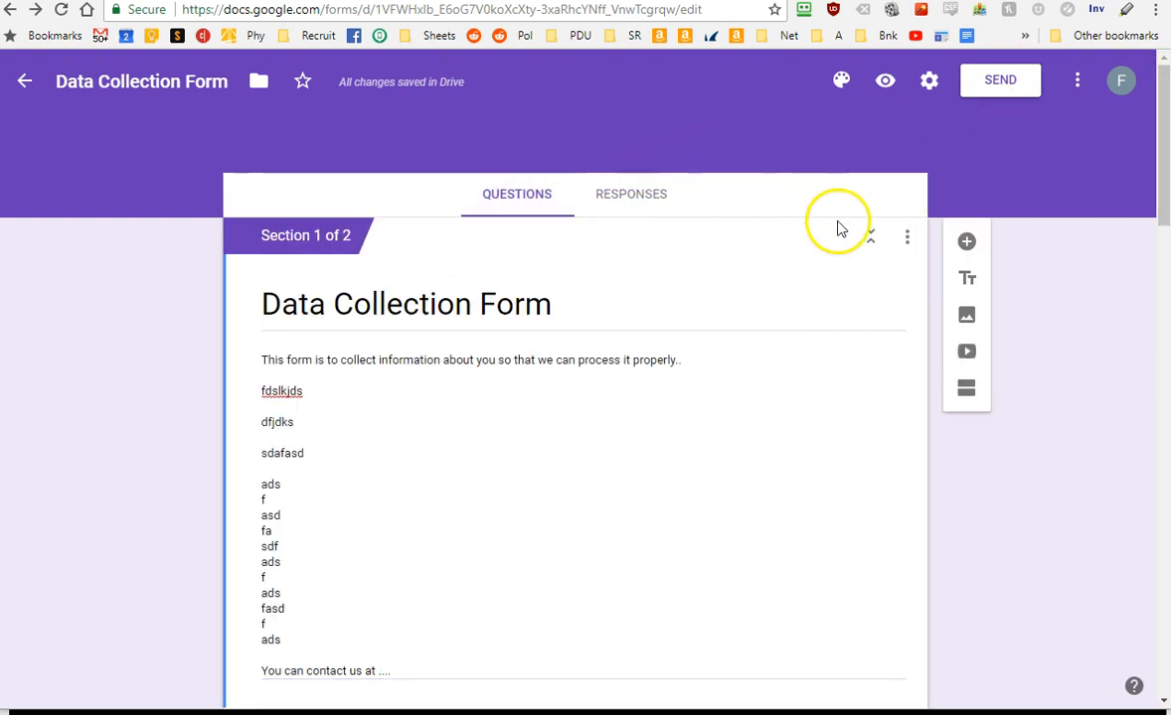
{"action": "left_click", "coordinate": [929, 88]}
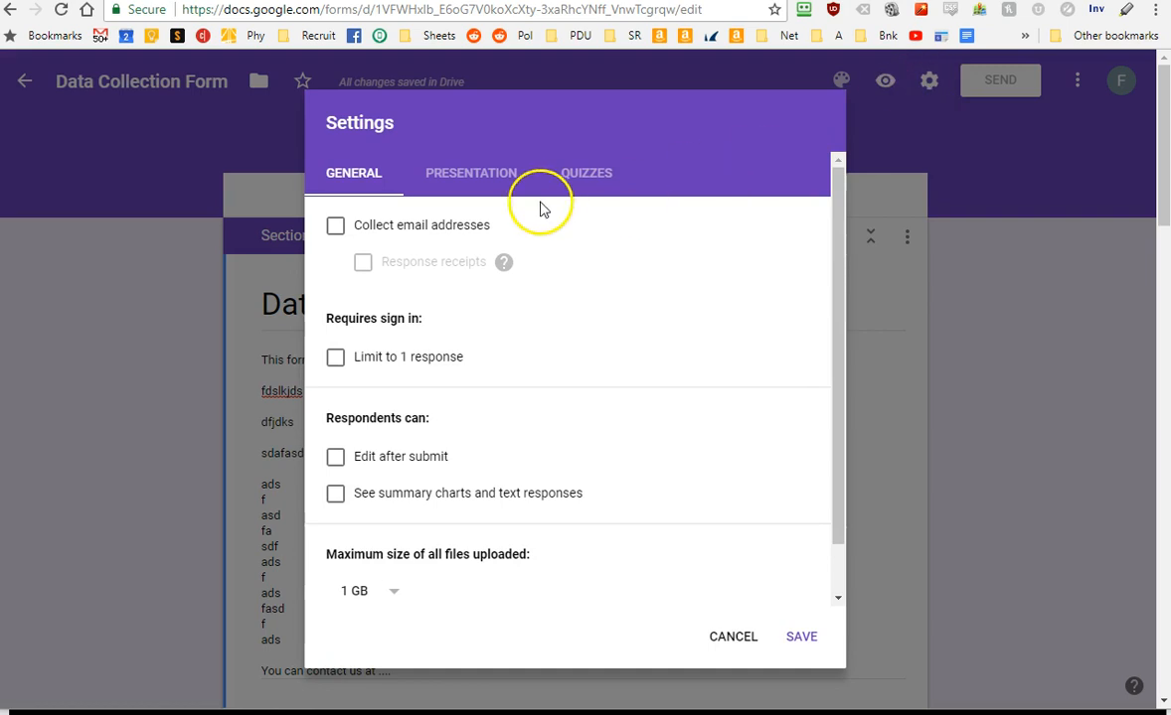
{"action": "left_click", "coordinate": [453, 234]}
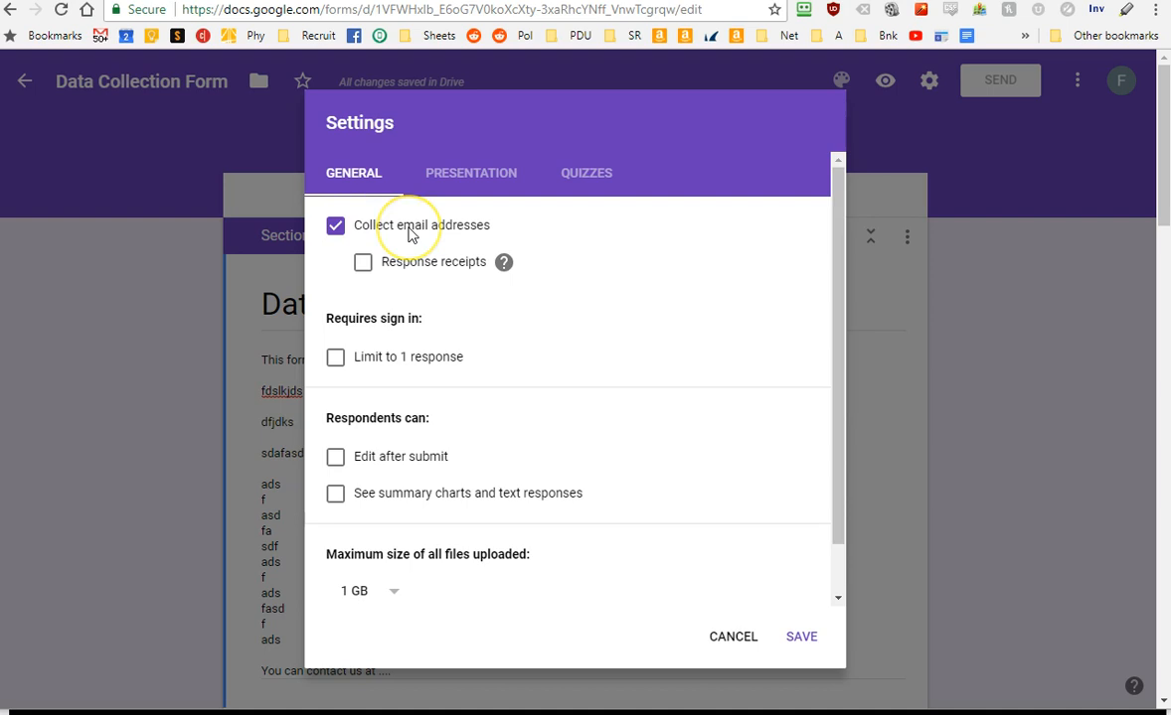
{"action": "left_click", "coordinate": [410, 233]}
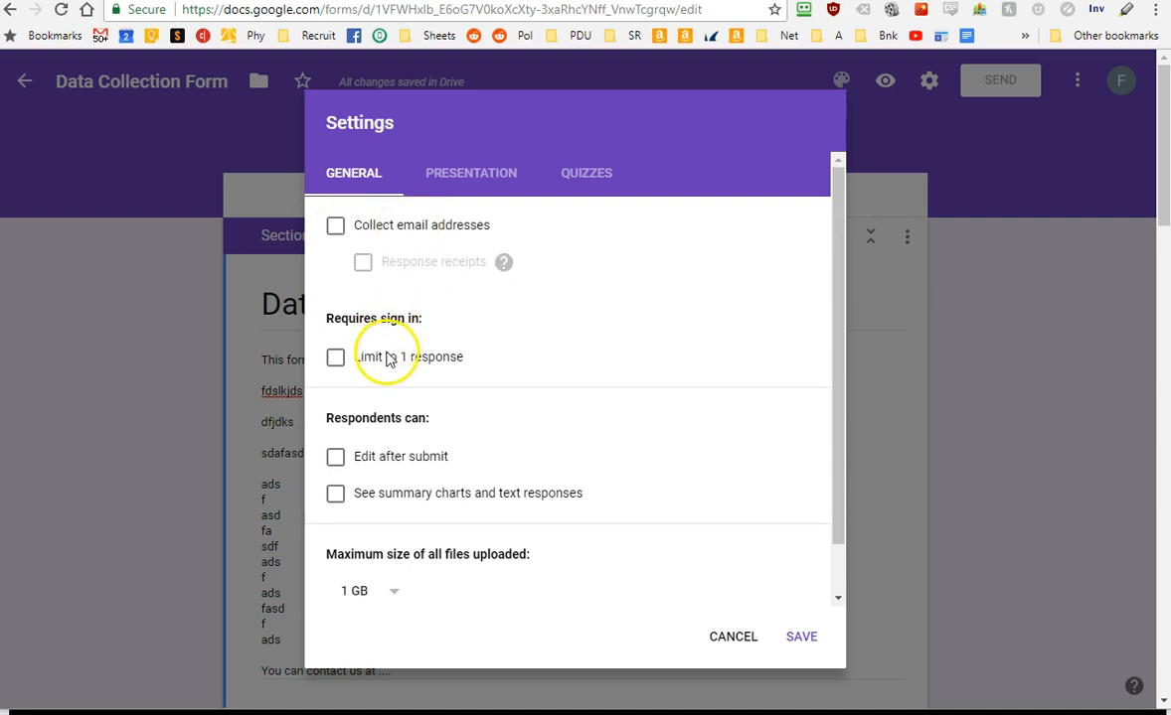
{"action": "scroll", "coordinate": [383, 342], "scroll_direction": "down", "scroll_amount": 1}
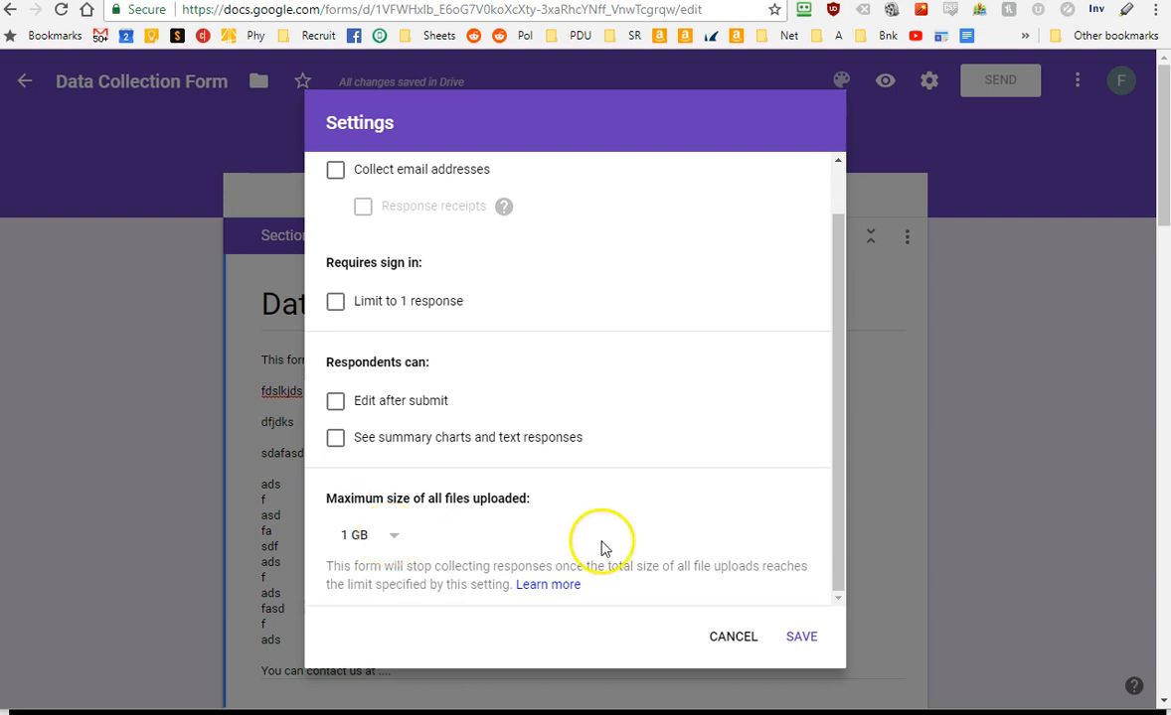
{"action": "scroll", "coordinate": [586, 547], "scroll_direction": "up", "scroll_amount": 1}
Step: Try the progress bar and shuffled question order in the presentation settings, and discard the changes
{"action": "left_click", "coordinate": [475, 185]}
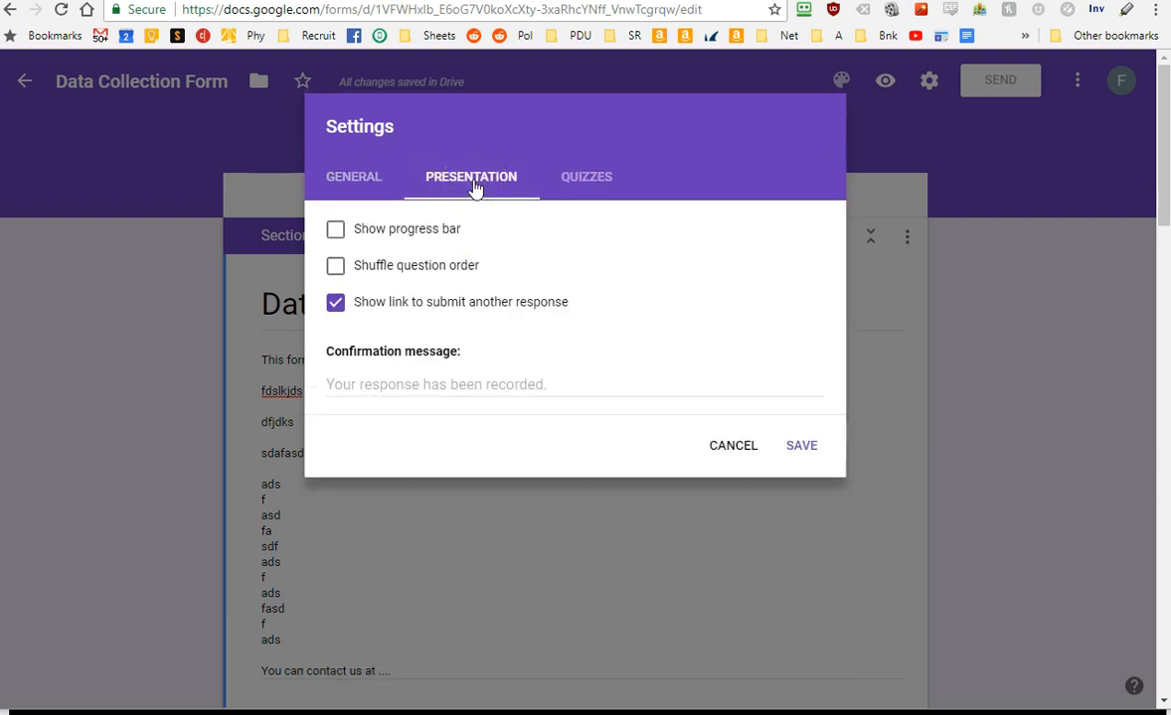
{"action": "left_click", "coordinate": [415, 231]}
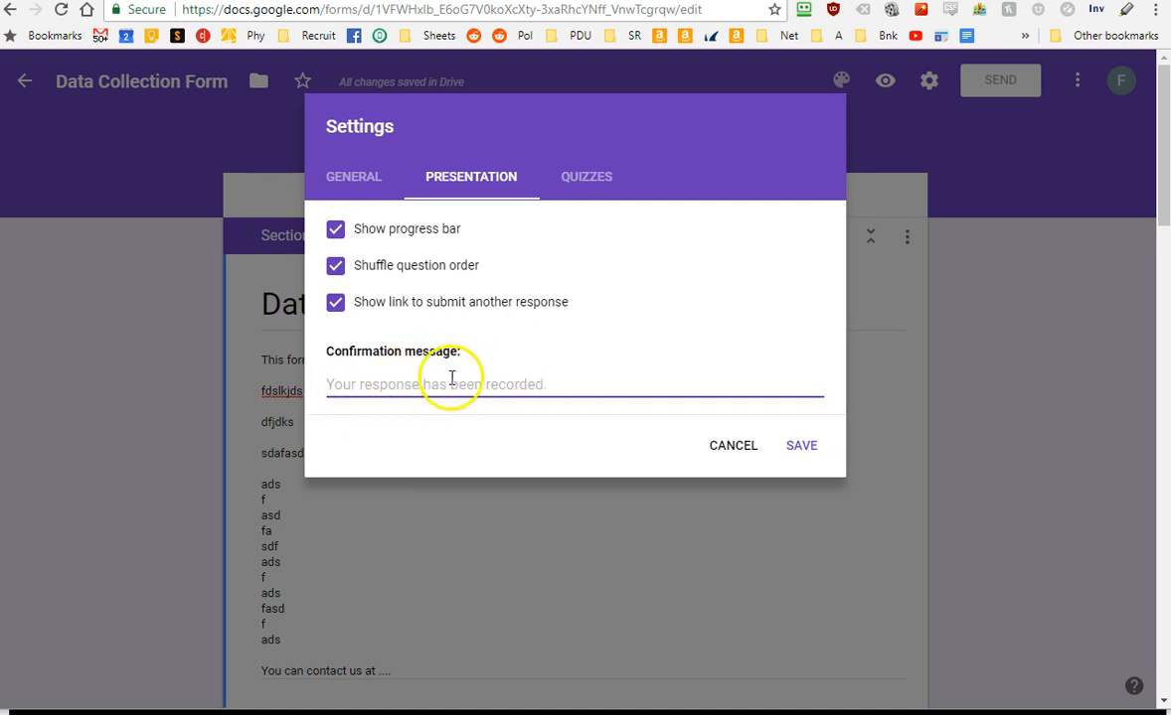
{"action": "left_click", "coordinate": [729, 447]}
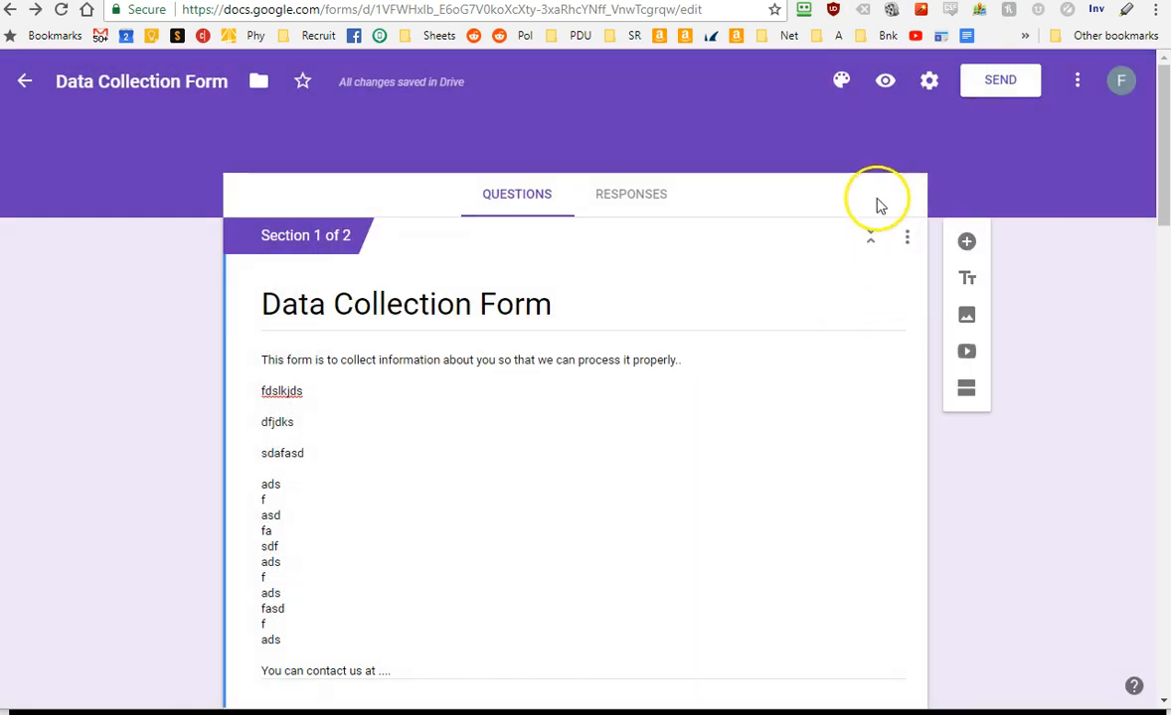
Step: Check the general settings again from the form's responses view and close them without saving
{"action": "left_click", "coordinate": [657, 198]}
{"action": "left_click", "coordinate": [944, 79]}
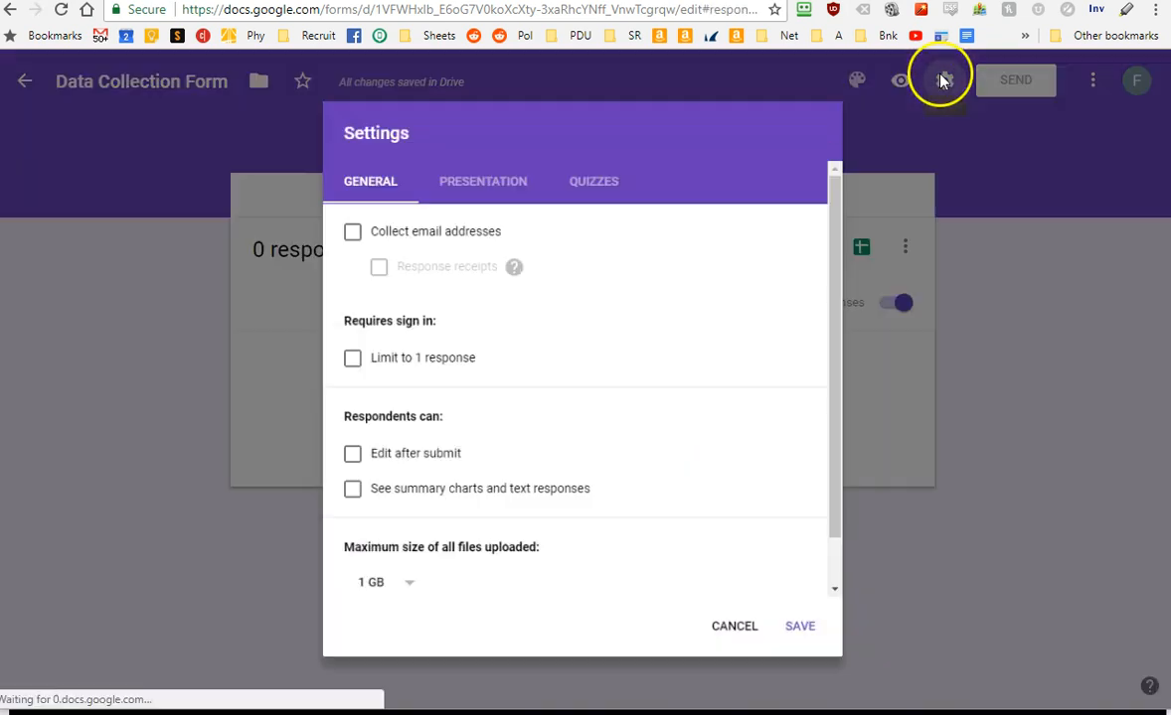
{"action": "scroll", "coordinate": [572, 391], "scroll_direction": "down", "scroll_amount": 1}
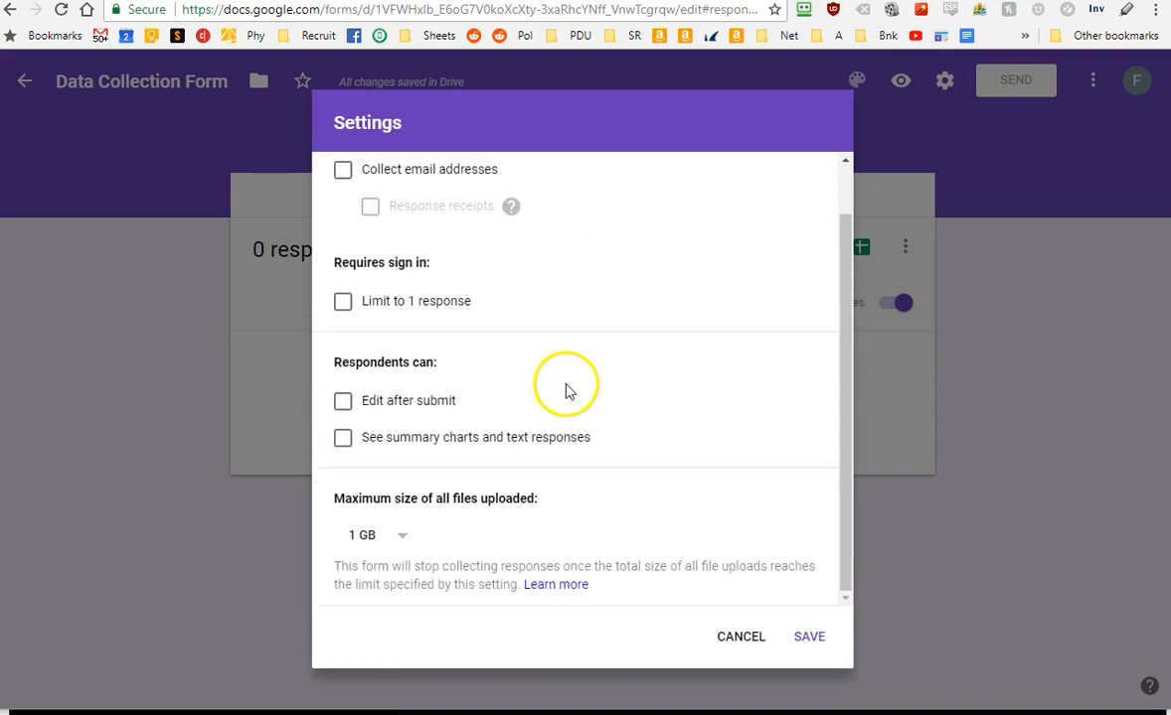
{"action": "scroll", "coordinate": [708, 561], "scroll_direction": "up", "scroll_amount": 1}
{"action": "left_click", "coordinate": [738, 636]}
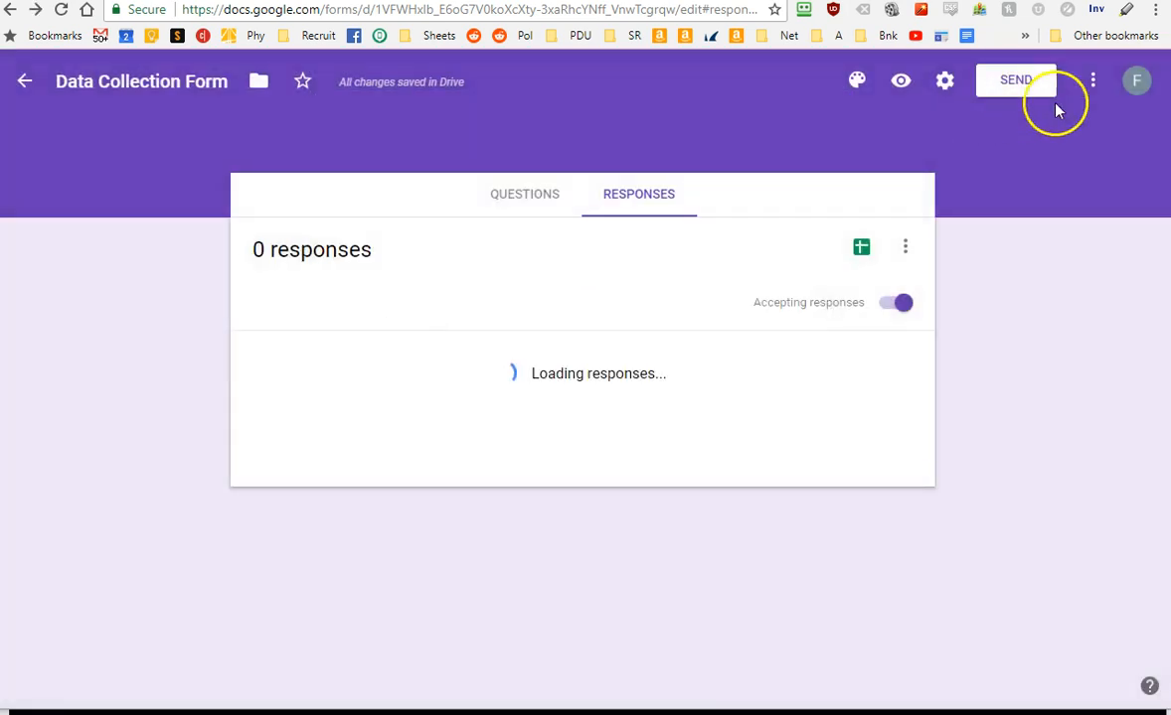
Step: Look through the form's additional actions, including adding collaborators, and the response options without applying any
{"action": "left_click", "coordinate": [1089, 84]}
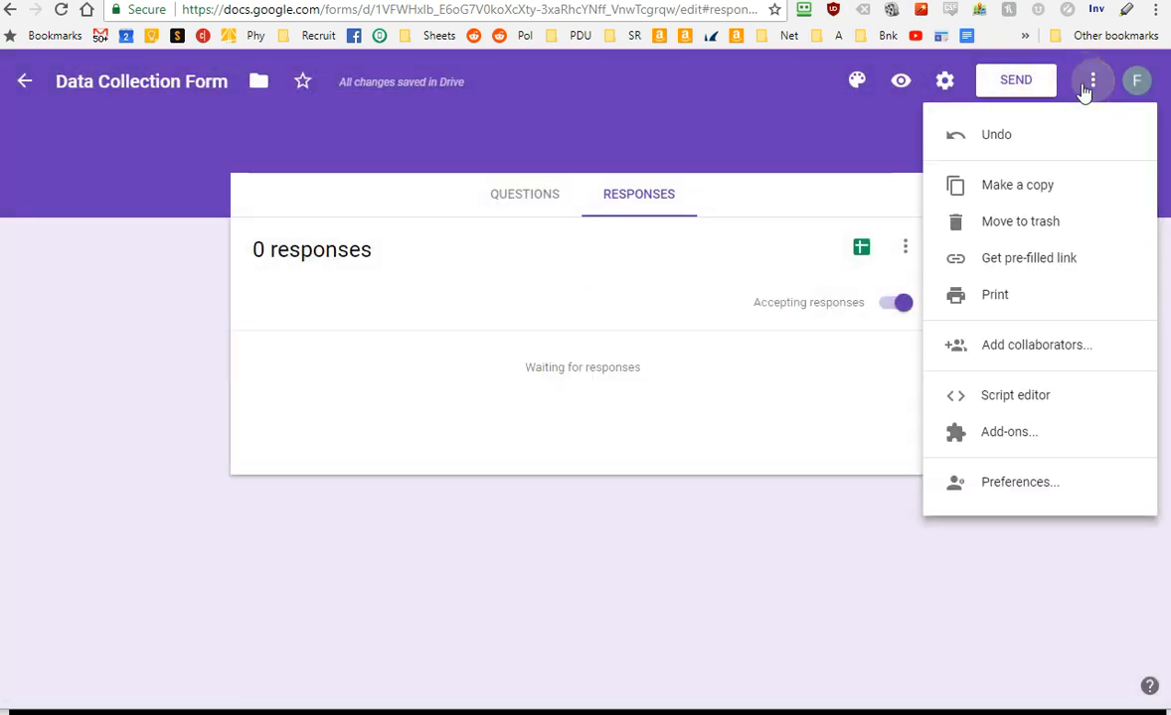
{"action": "left_click", "coordinate": [1021, 356]}
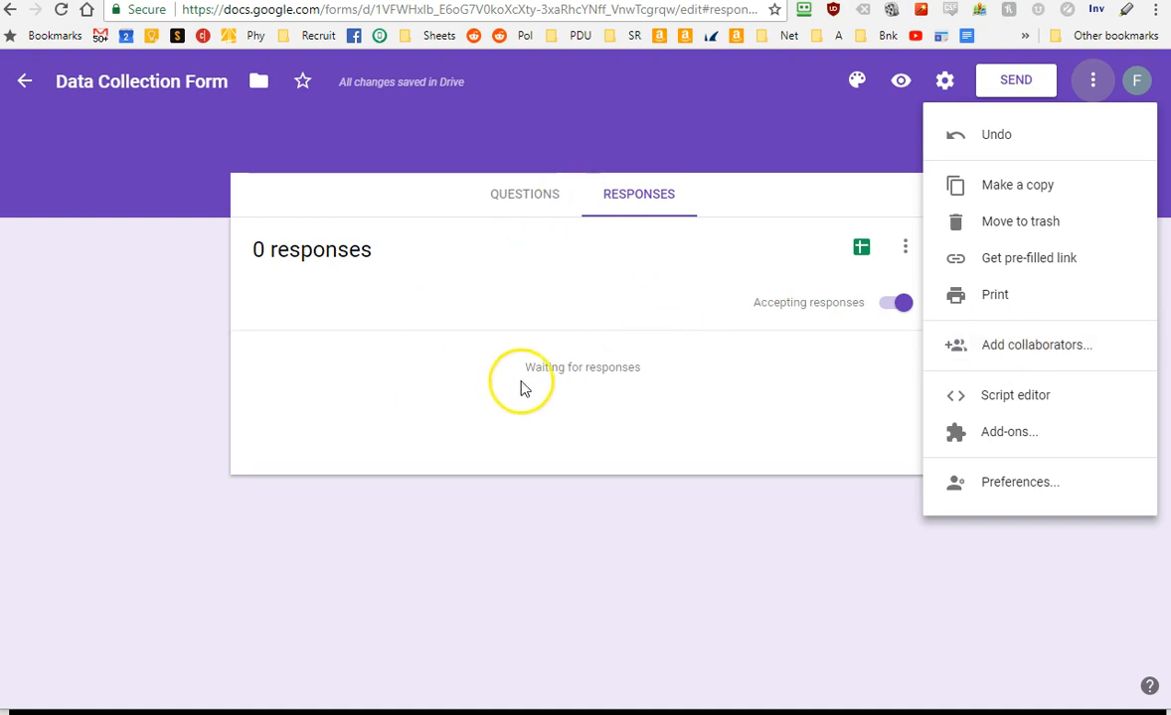
{"action": "left_click", "coordinate": [591, 303]}
{"action": "left_click", "coordinate": [903, 248]}
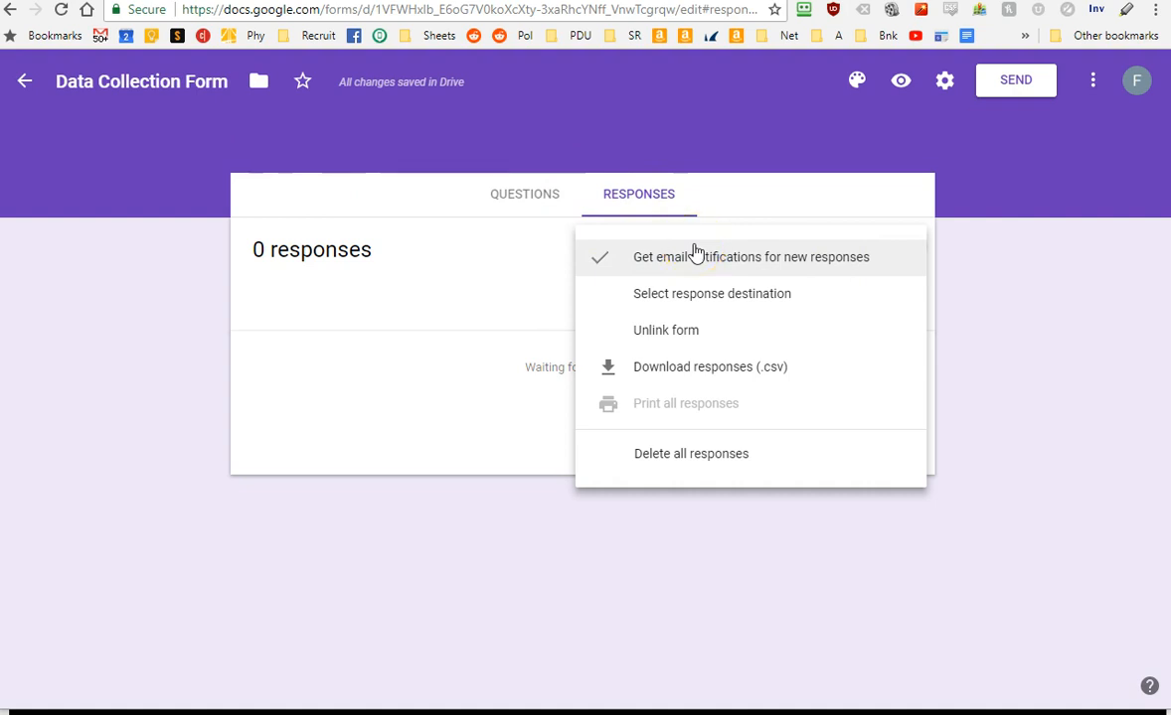
{"action": "left_click", "coordinate": [1003, 278]}
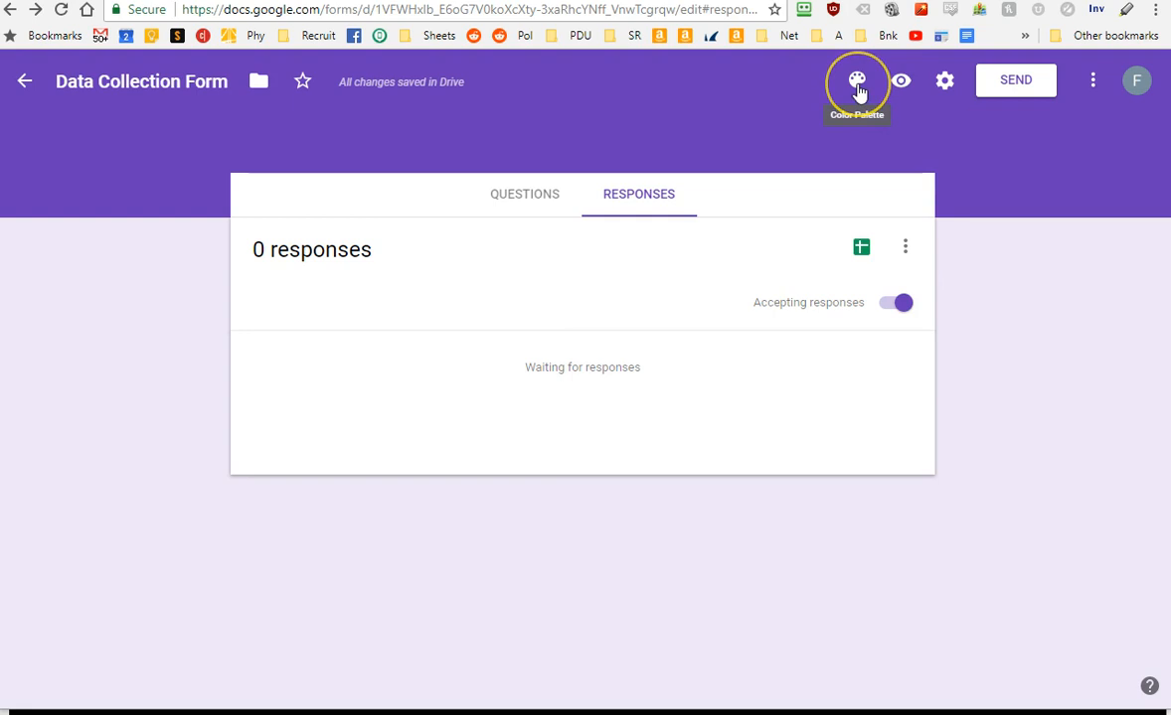
Step: Change the form's theme color to pink
{"action": "left_click", "coordinate": [856, 82]}
{"action": "left_click", "coordinate": [923, 152]}
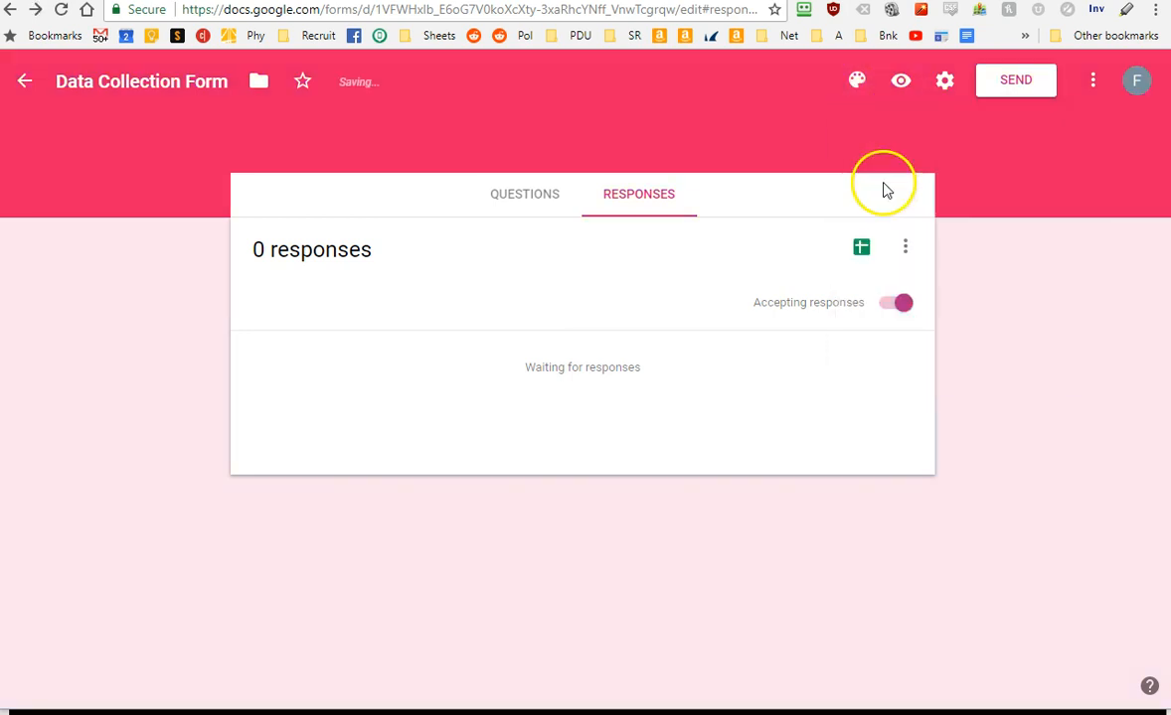